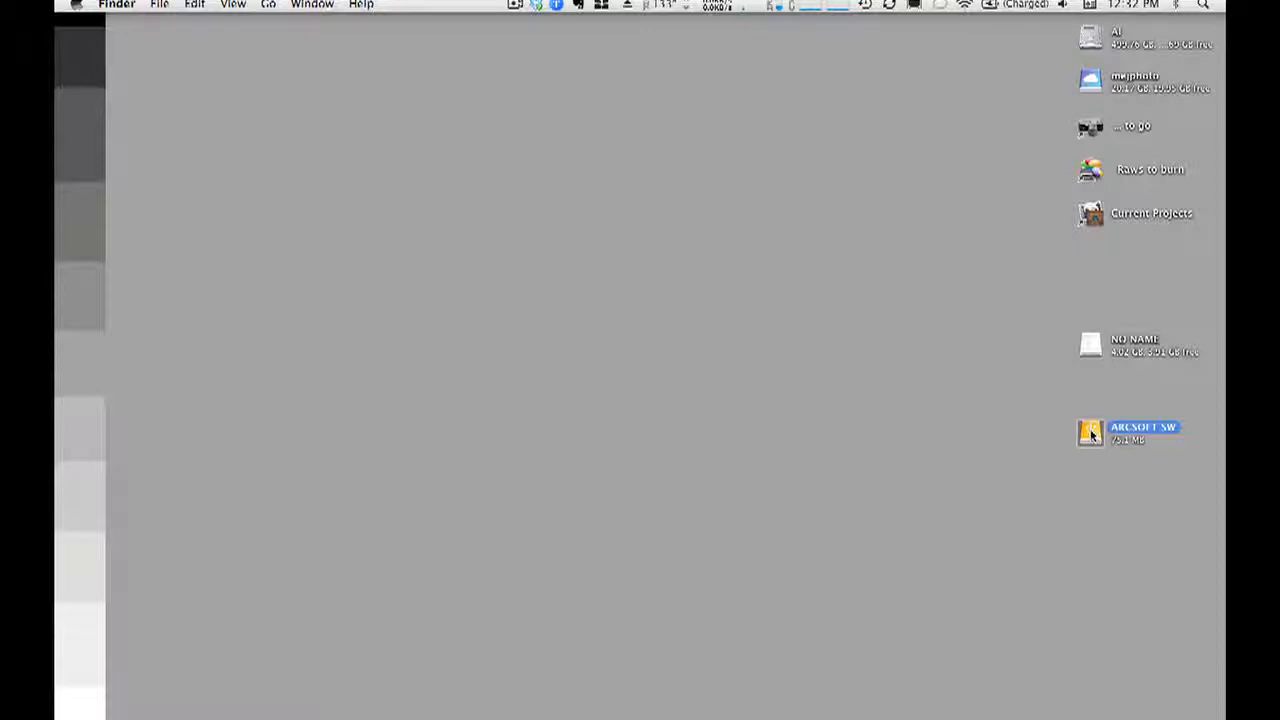
# Step: Eject only the ARCSOFT SW volume and open the 875EKZI8 folder inside DCIM on the NO NAME card
pyautogui.rightClick(1091, 433)
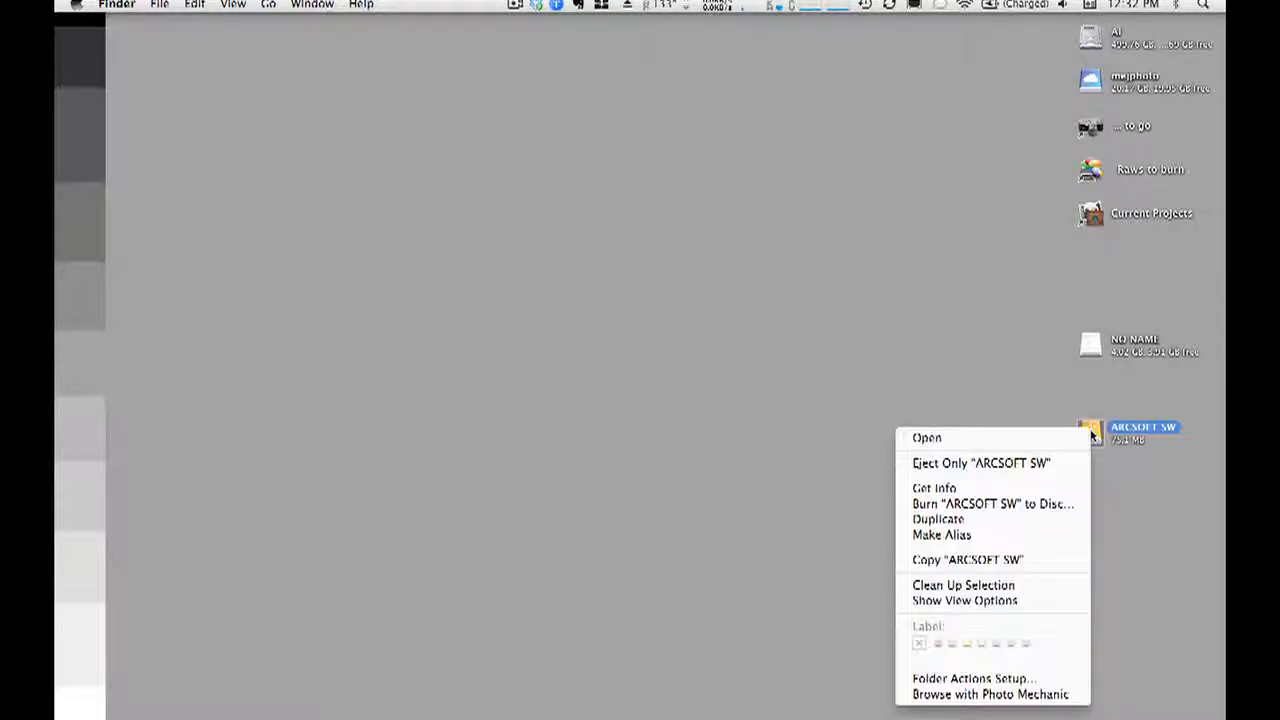
pyautogui.click(1050, 463)
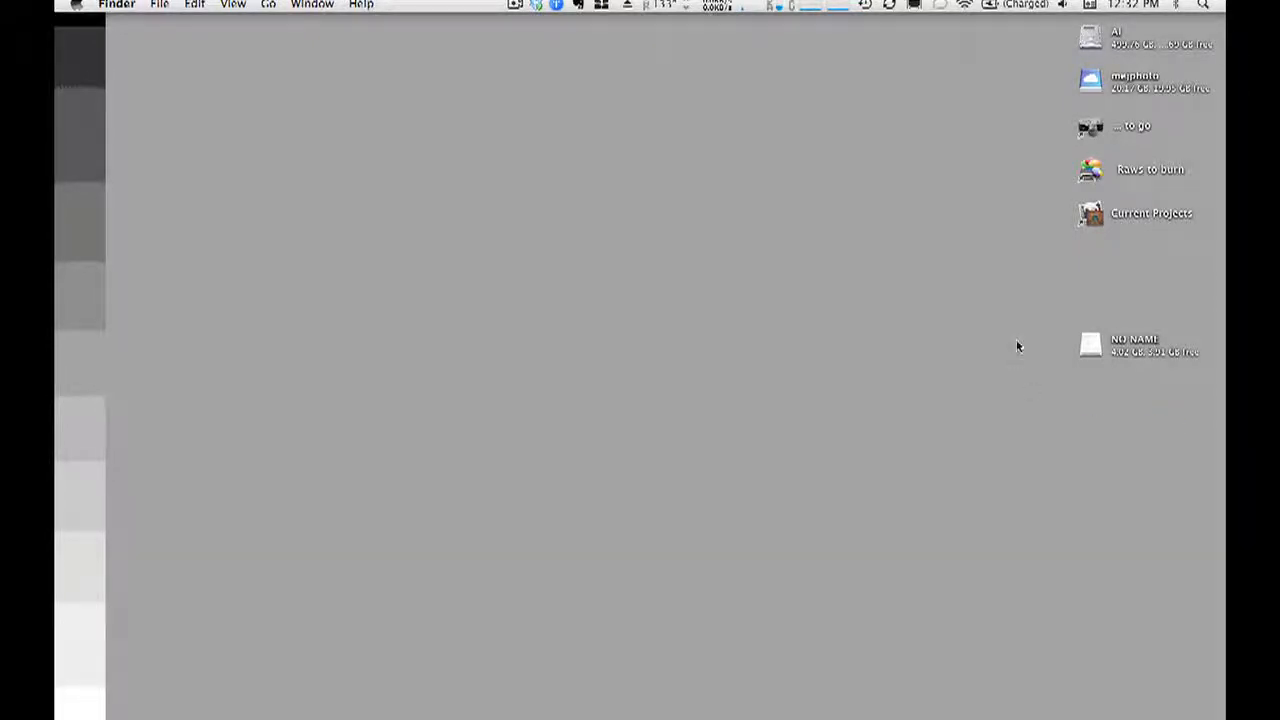
pyautogui.doubleClick(1088, 346)
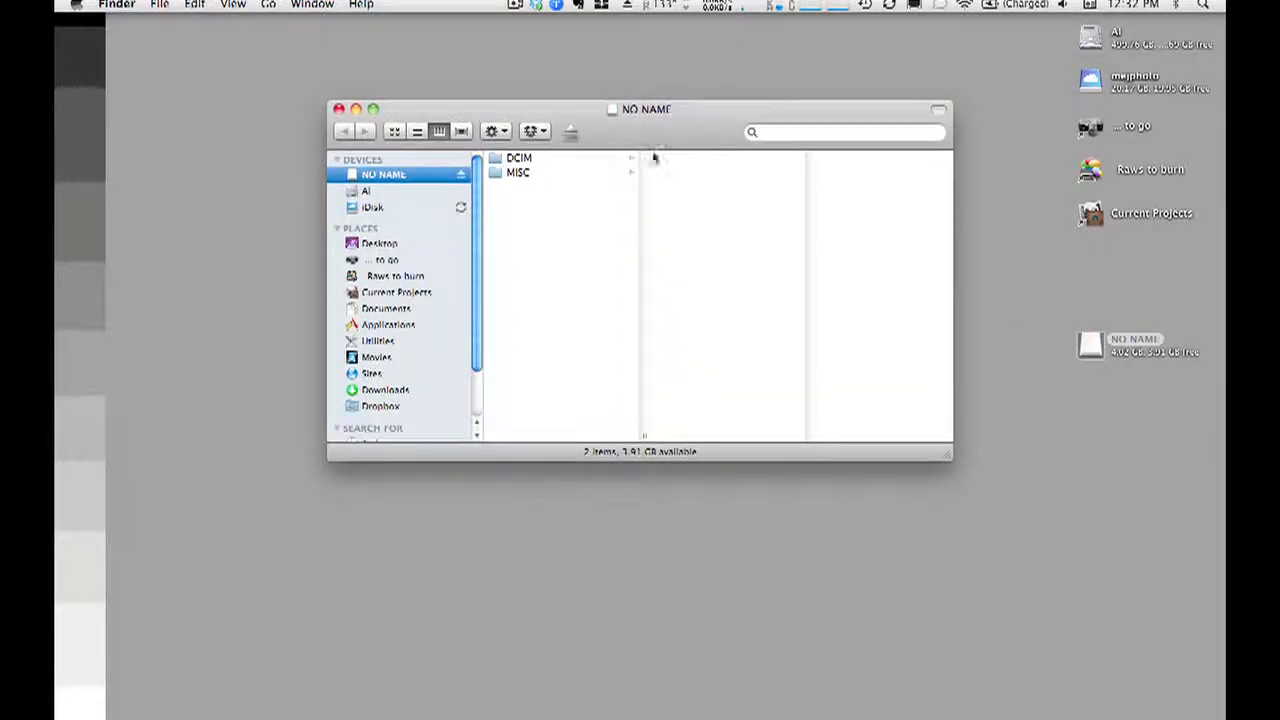
pyautogui.click(551, 159)
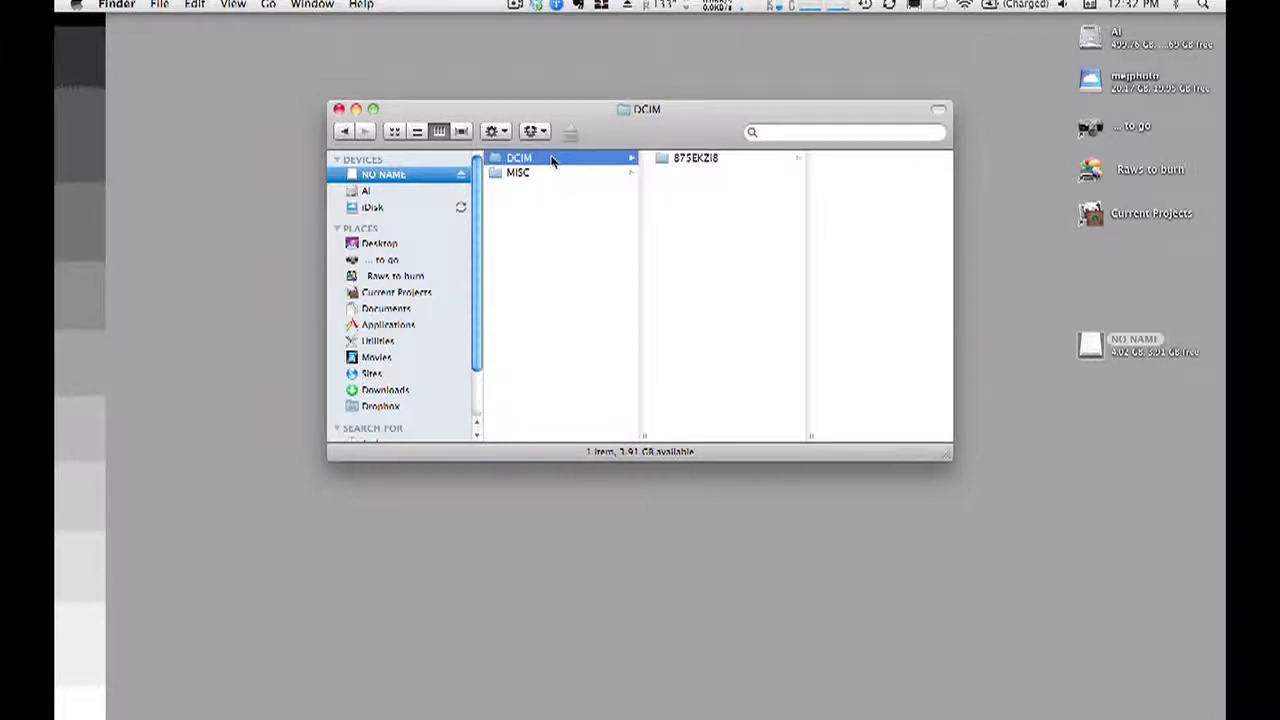
pyautogui.click(698, 160)
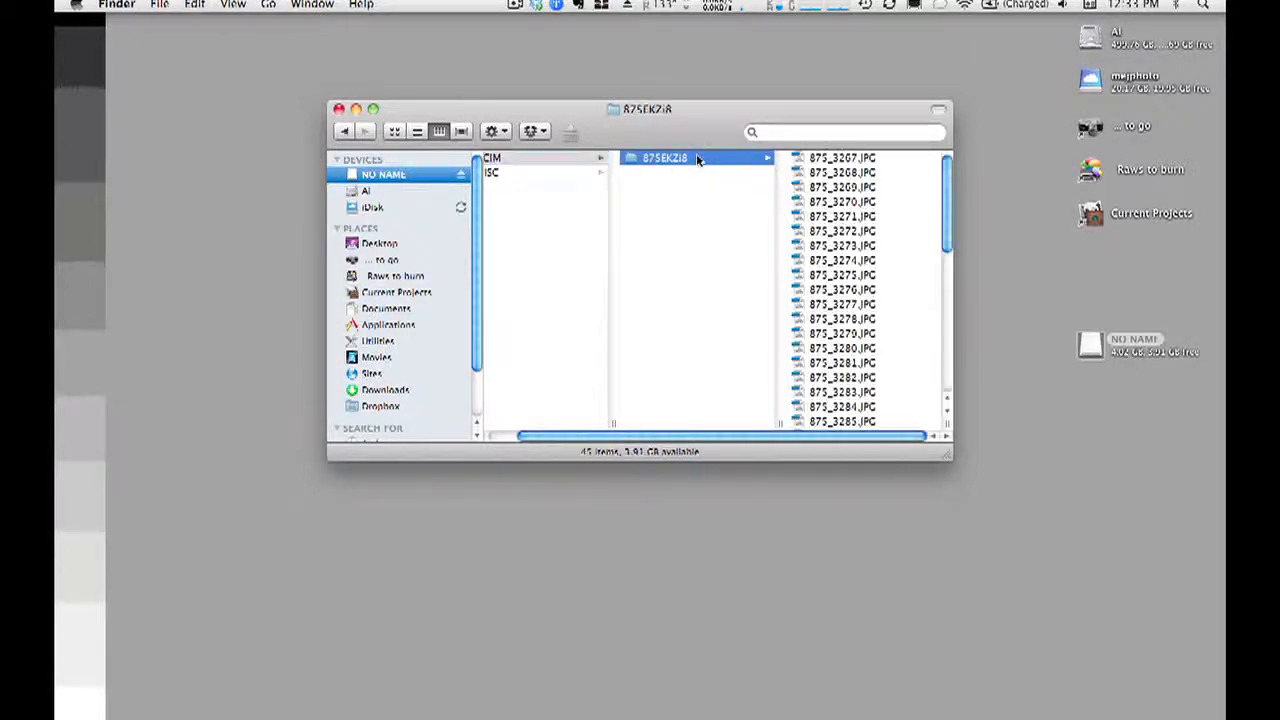
# Step: Open the 875EKZI8 folder as a contact sheet in Photo Mechanic and look through its thumbnails
pyautogui.scroll(-10, 815, 180)
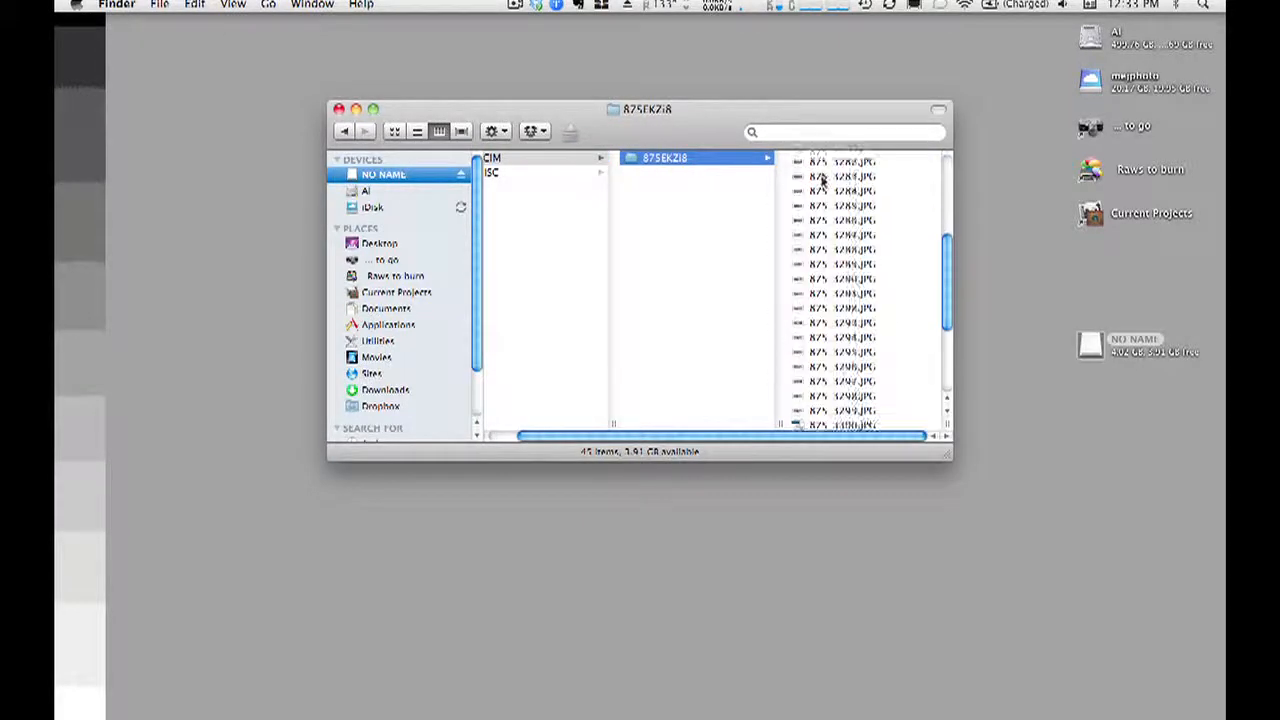
pyautogui.scroll(5, 820, 180)
pyautogui.scroll(-3, 820, 180)
pyautogui.scroll(-2, 835, 188)
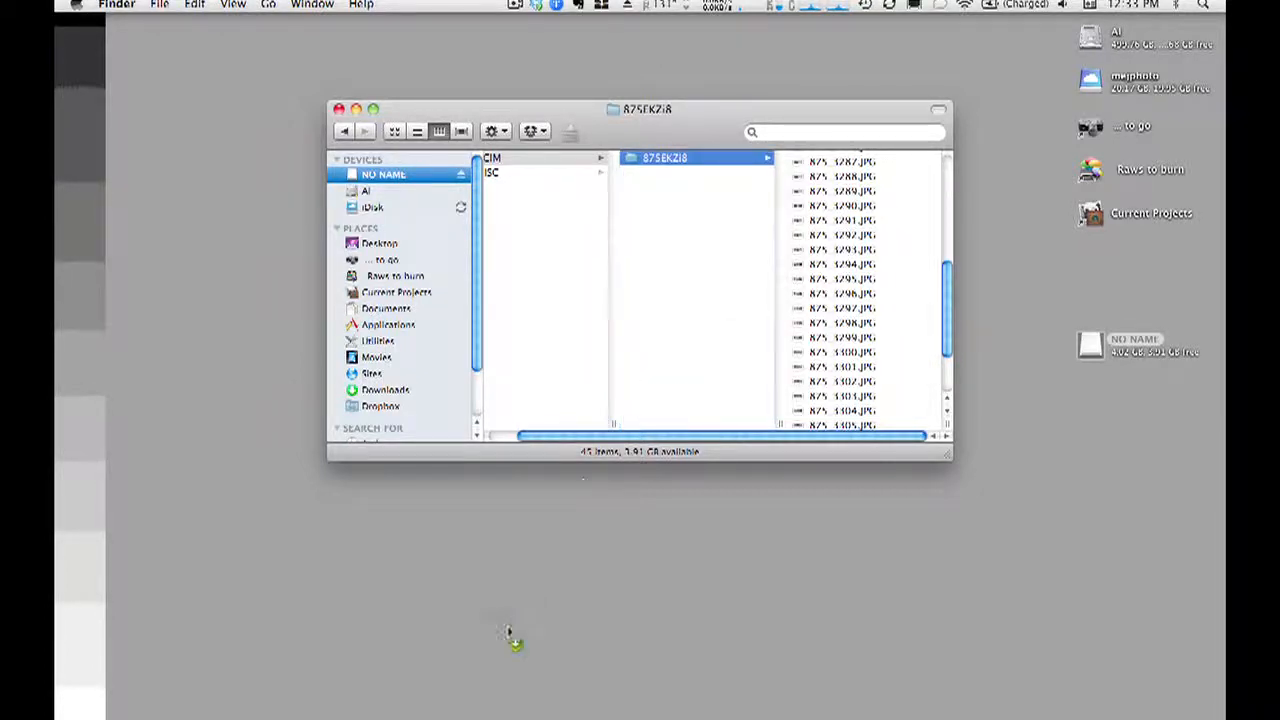
pyautogui.moveTo(466, 712)
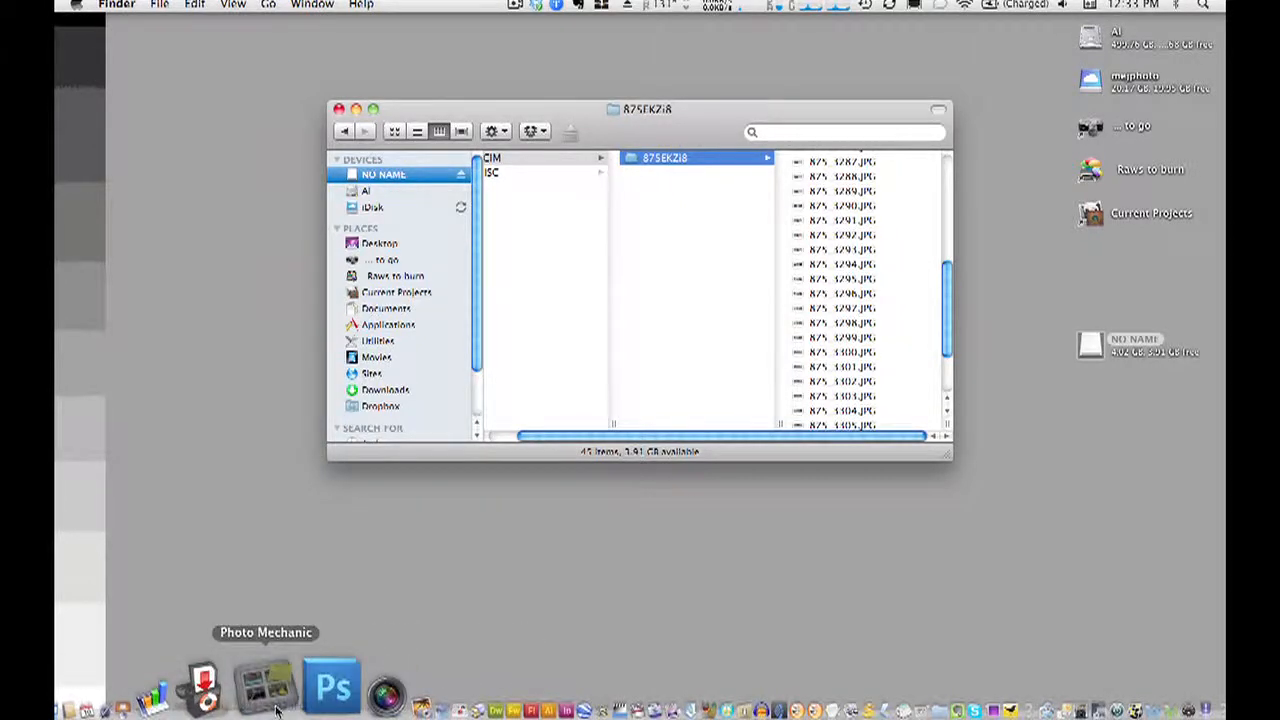
pyautogui.click(276, 710)
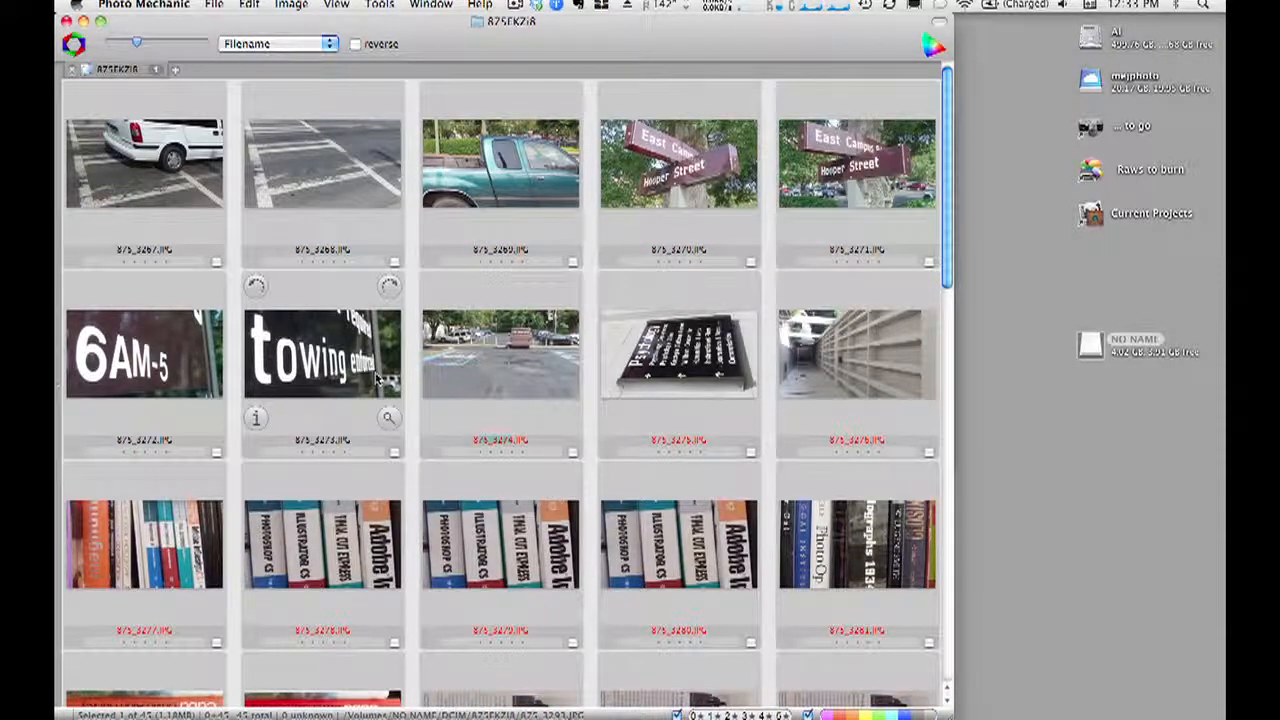
pyautogui.scroll(-10, 563, 283)
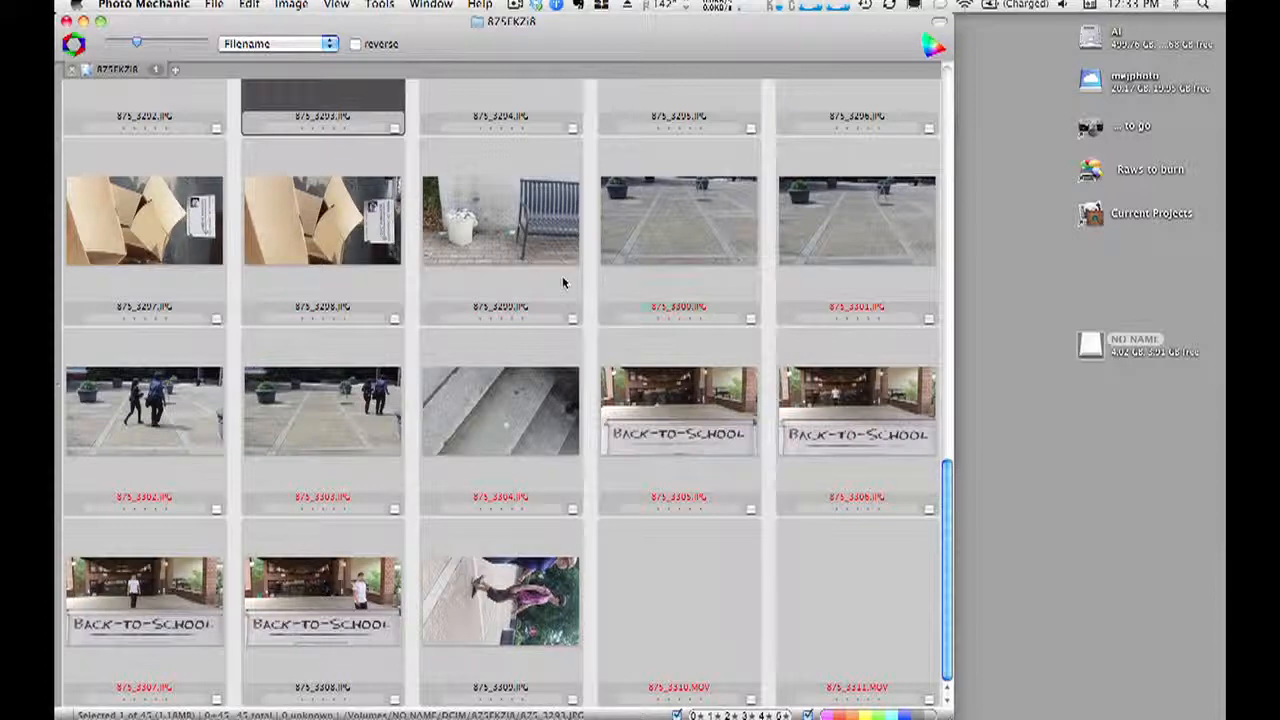
pyautogui.scroll(1, 563, 283)
pyautogui.scroll(15, 563, 283)
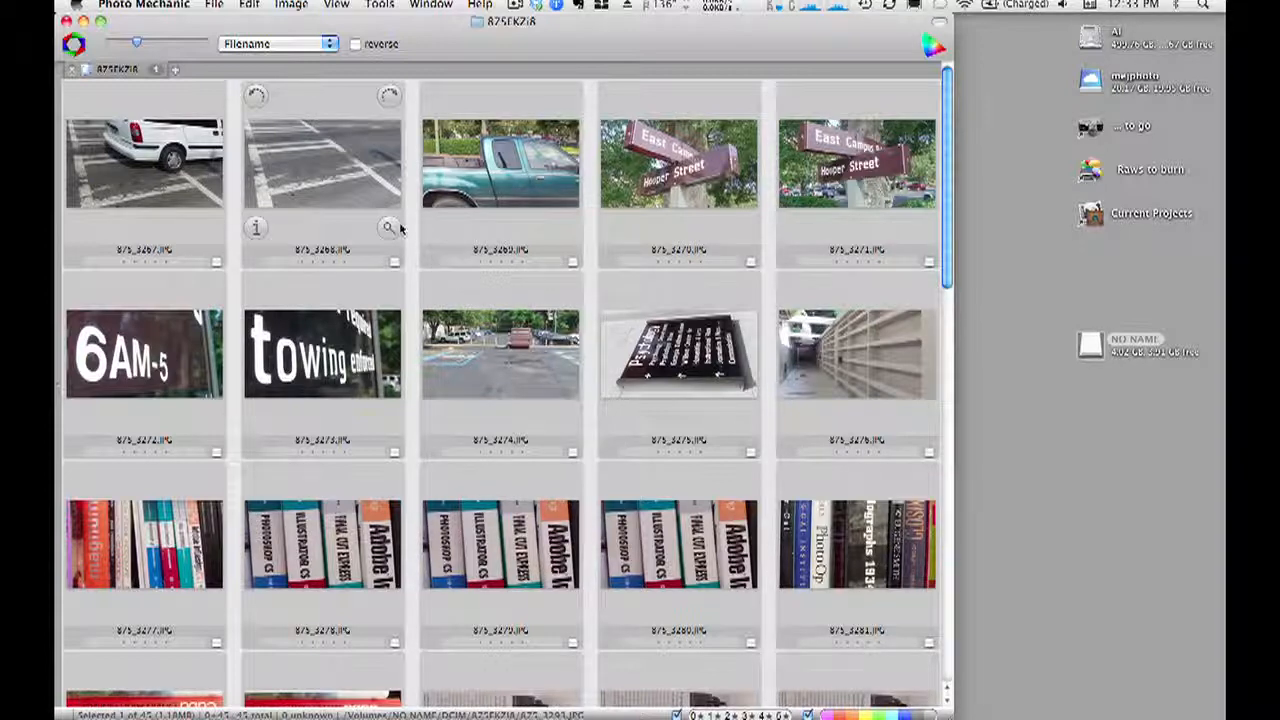
# Step: Start the IPTC Stationery caption with "This is a generic caption of images shot around the Grady College facilities on Tuesday, August 10, 2010,"
pyautogui.press('super+i')
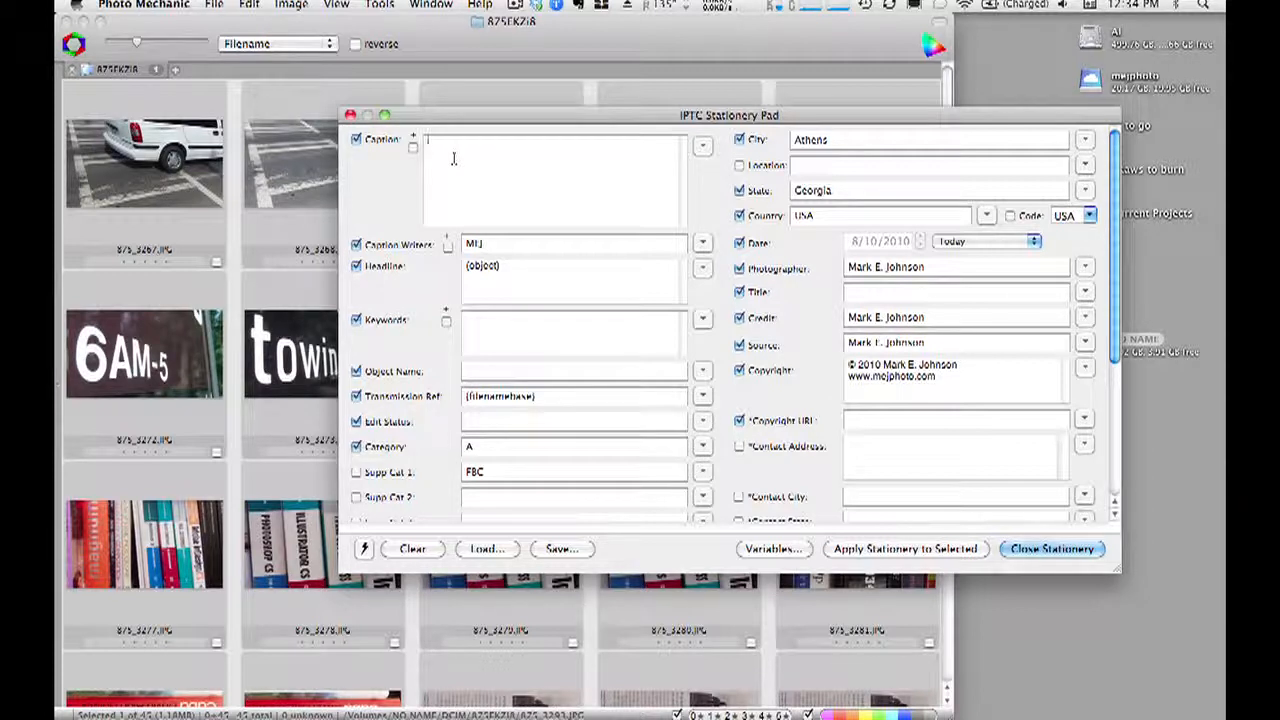
pyautogui.write('This i')
pyautogui.write('s a generic cam')
pyautogui.write('tion of images shot')
pyautogui.write(' around the')
pyautogui.write(' Grady College')
pyautogui.write(' facilitie')
pyautogui.write('s on ')
pyautogui.write('Tuesday, Au')
pyautogui.write('gust 10, 20')
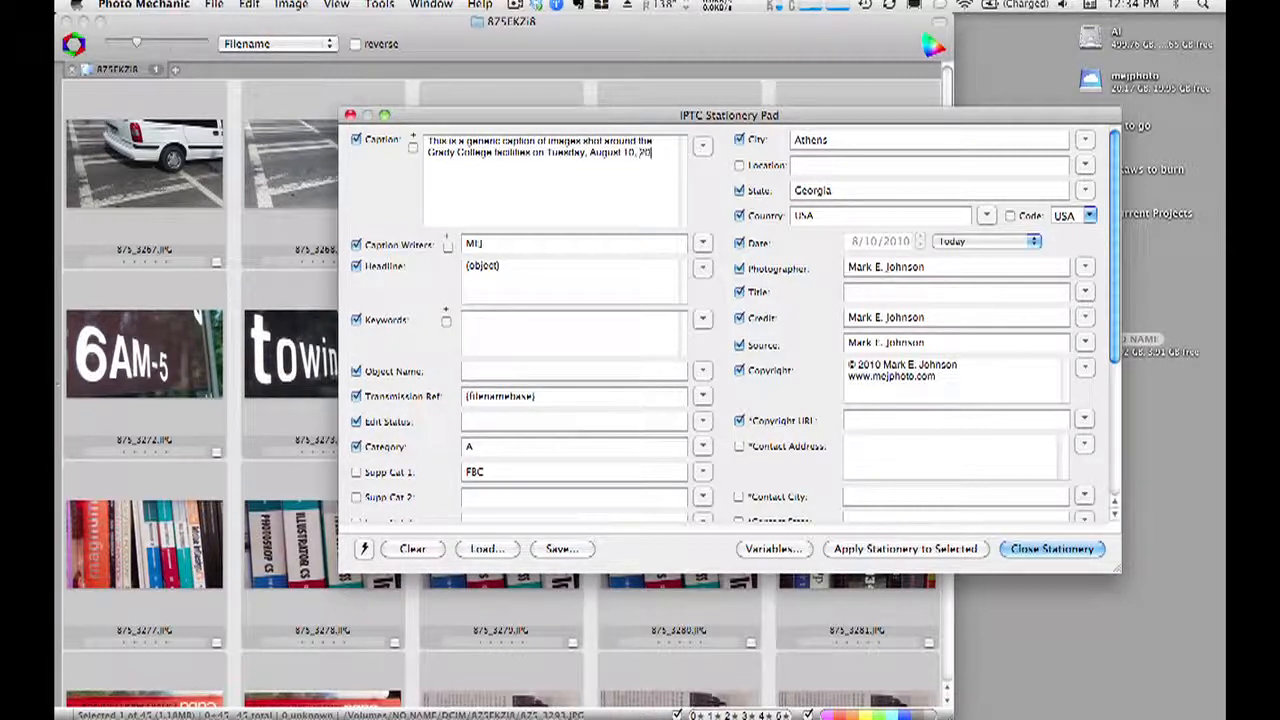
pyautogui.write('10.')
pyautogui.write('in Athens, Ge')
pyautogui.write('orgia. (Photo')
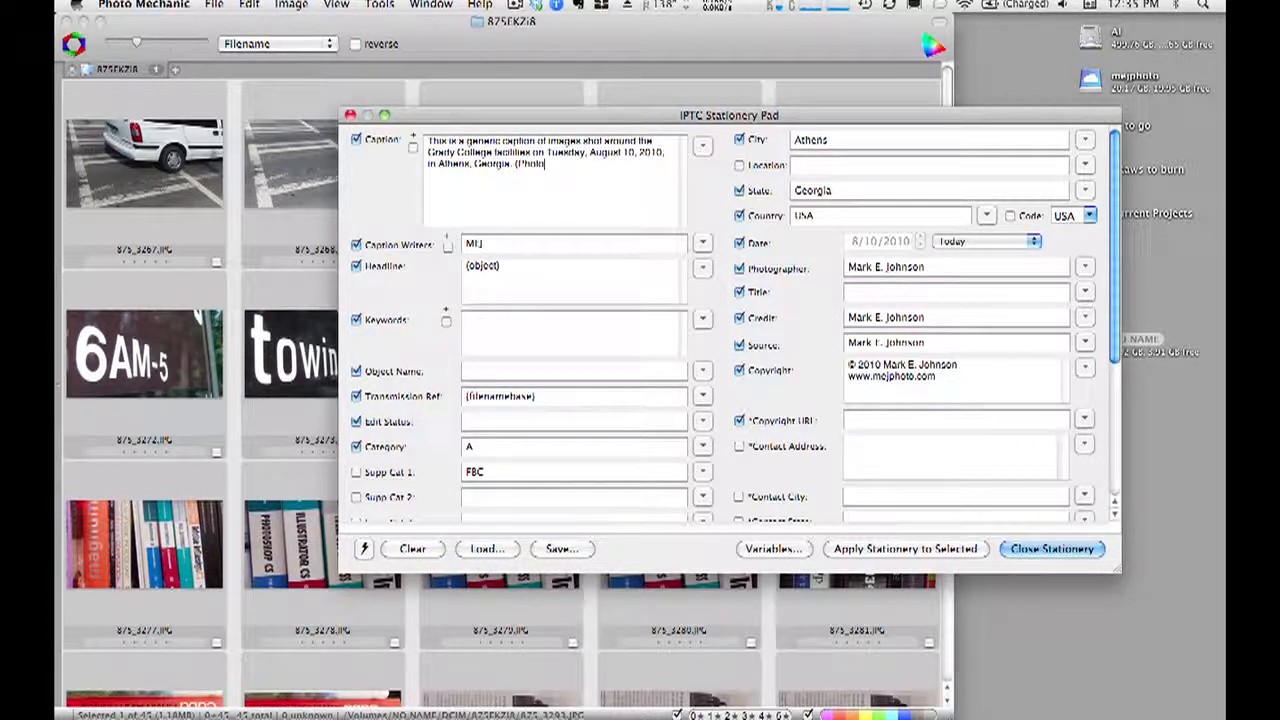
pyautogui.write('/Mark E. Johnson)')
pyautogui.write(' www.mejphoto.com)')
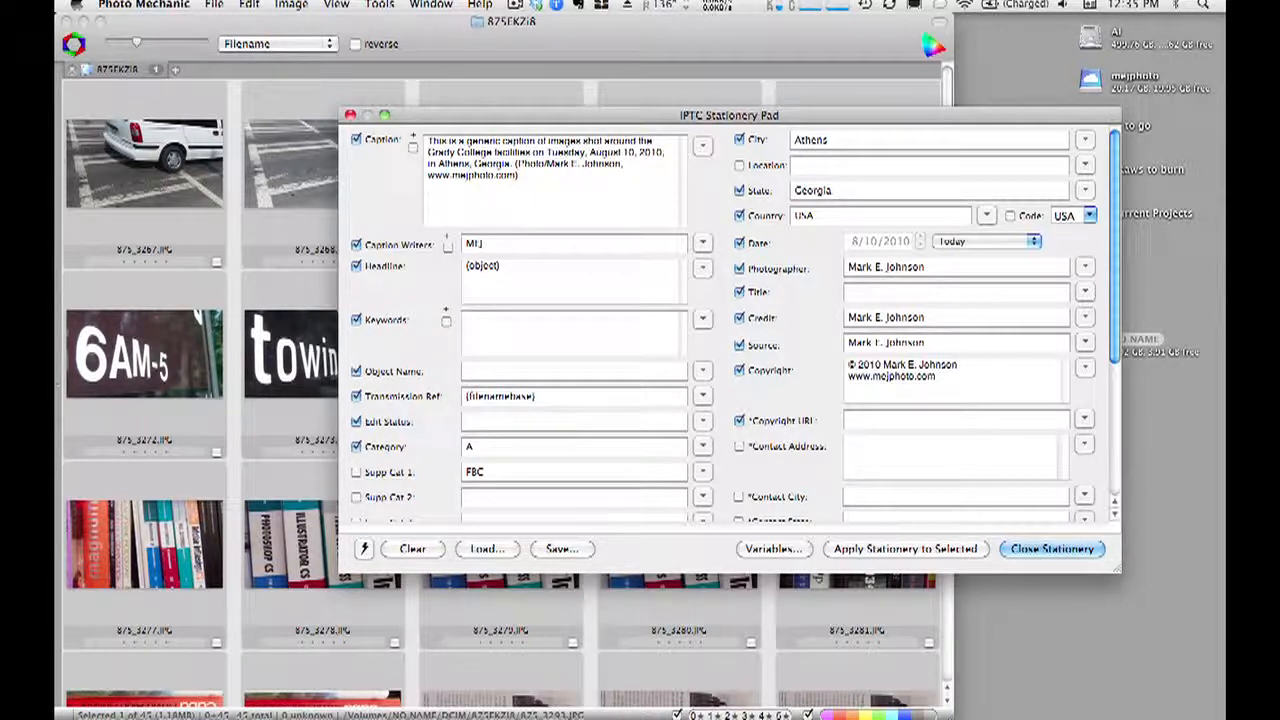
# Step: Add a separate caption line identifying the dean by name, followed by "Grady College, white shirt/blue tie"
pyautogui.write('Dean Cully Clark, Grady College, ')
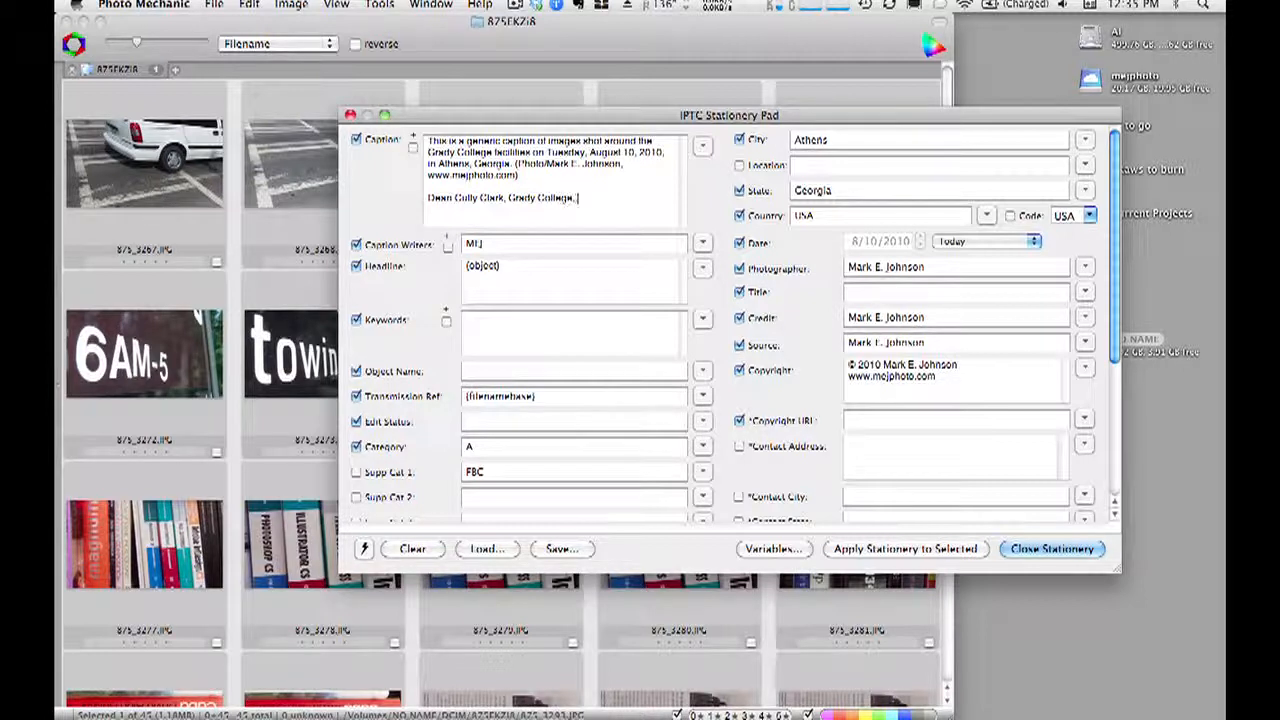
pyautogui.write('while')
pyautogui.write(' shirt')
pyautogui.write('/blue tie')
pyautogui.write(',')
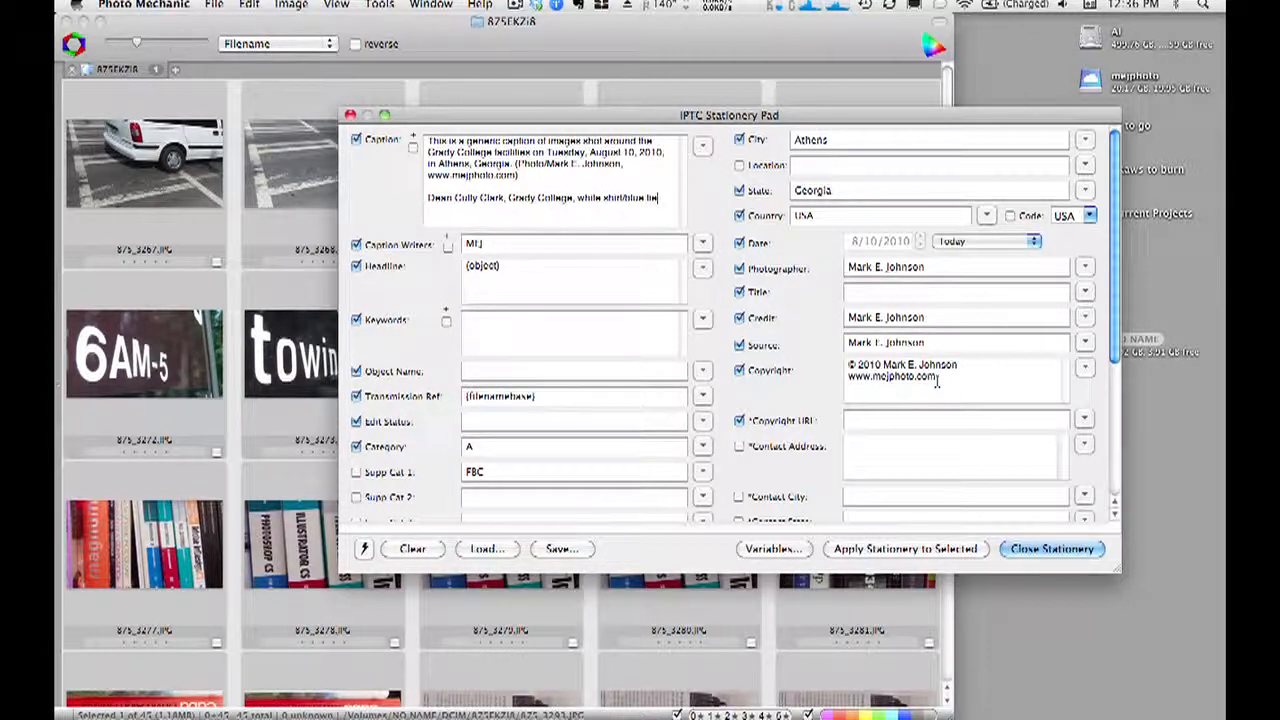
# Step: Review the copyright and other metadata fields in the IPTC Stationery Pad and close it
pyautogui.moveTo(938, 380); pyautogui.dragTo(845, 379)
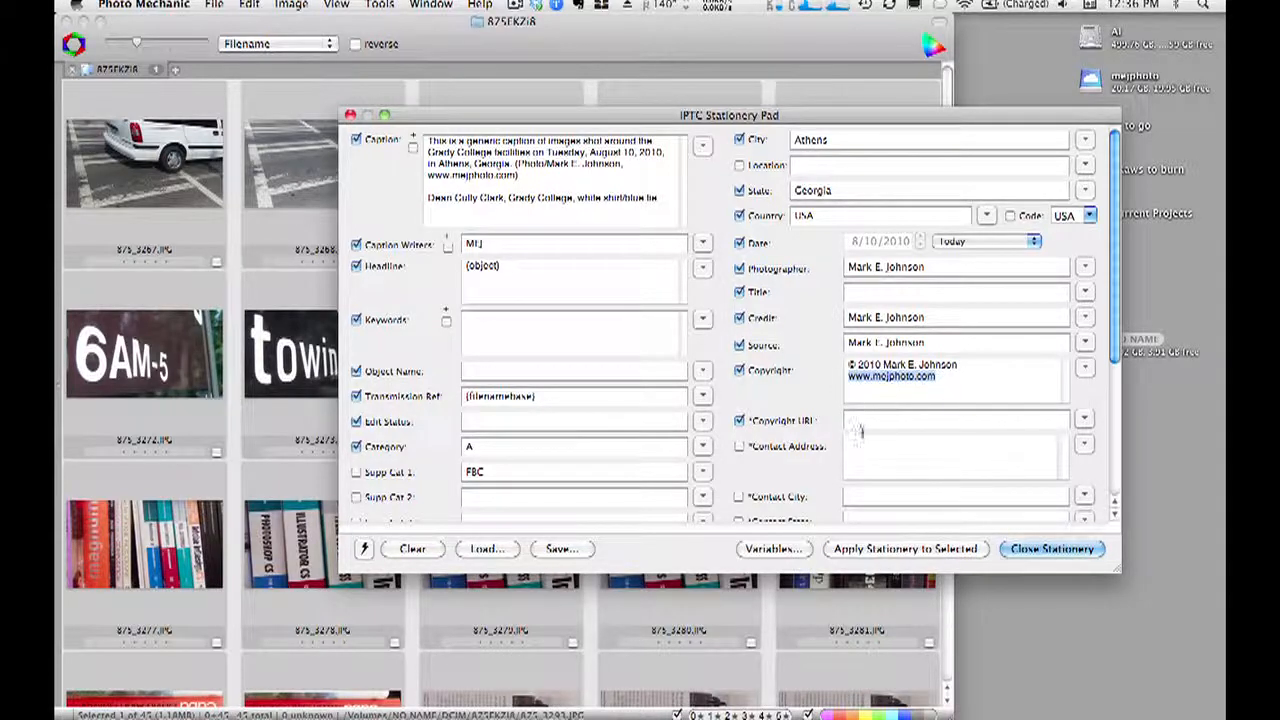
pyautogui.scroll(-1, 874, 436)
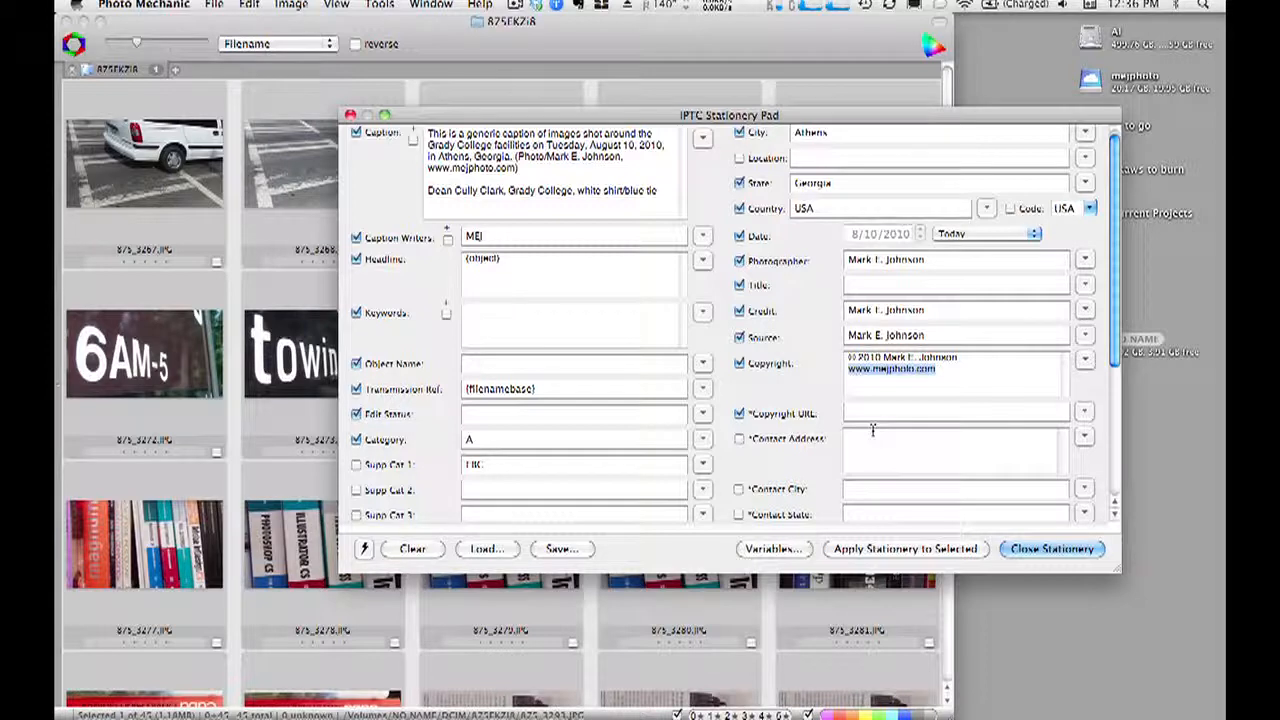
pyautogui.scroll(1, 804, 436)
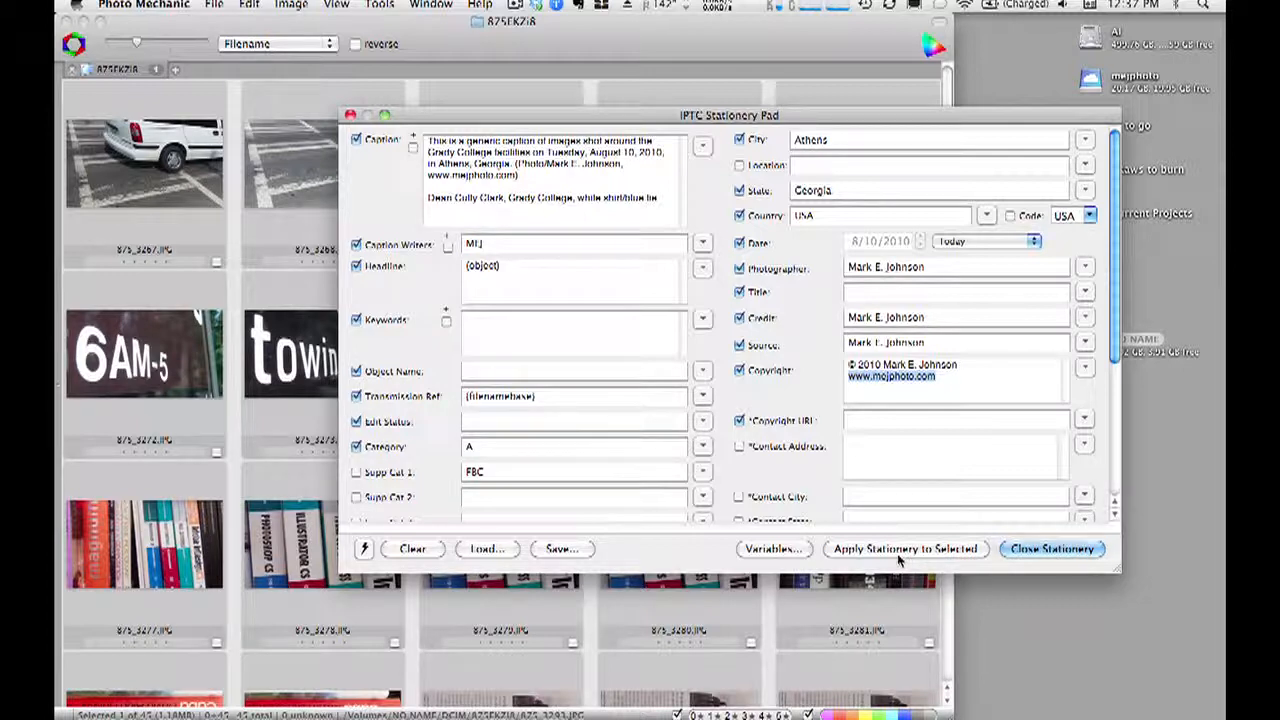
pyautogui.click(1052, 549)
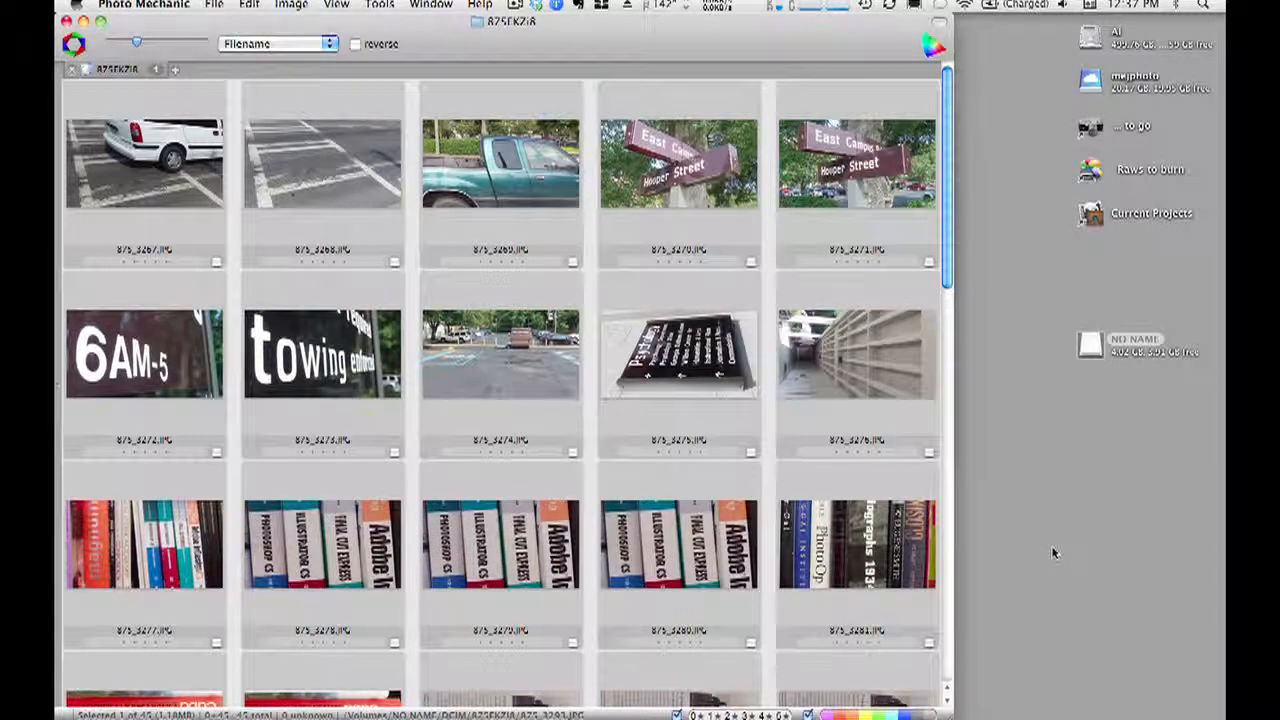
pyautogui.press('super+i')
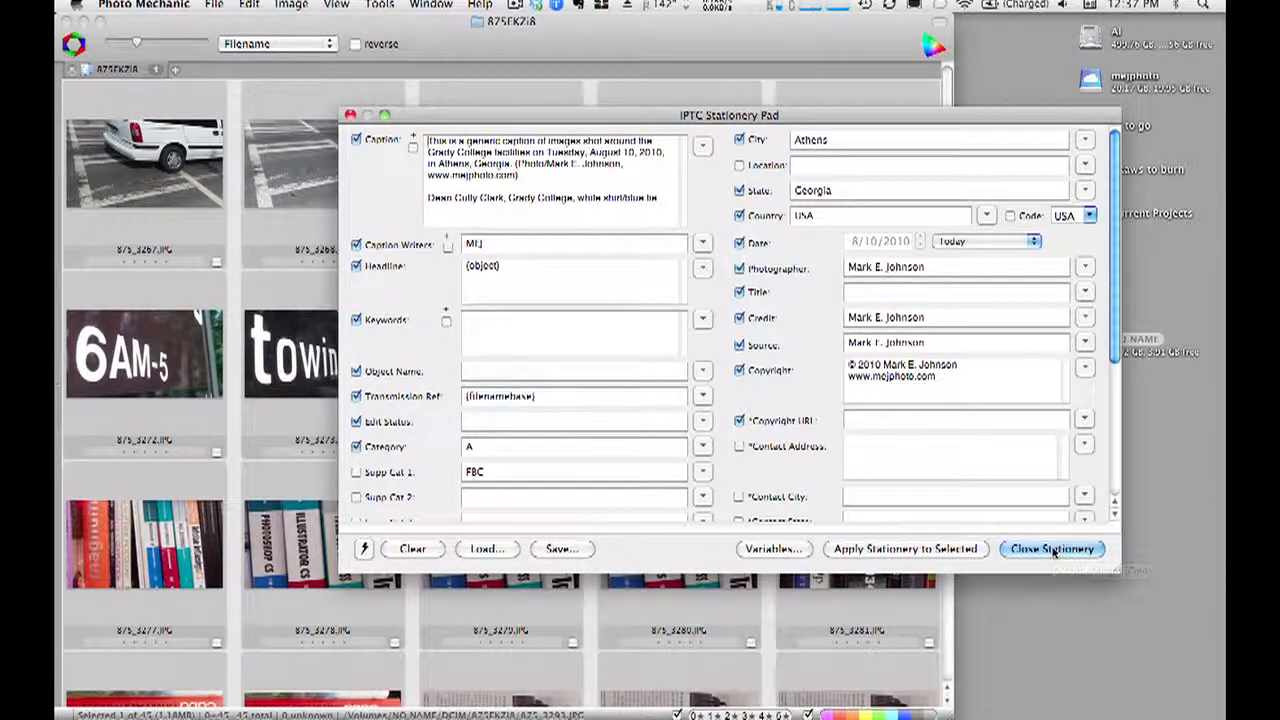
pyautogui.click(1052, 549)
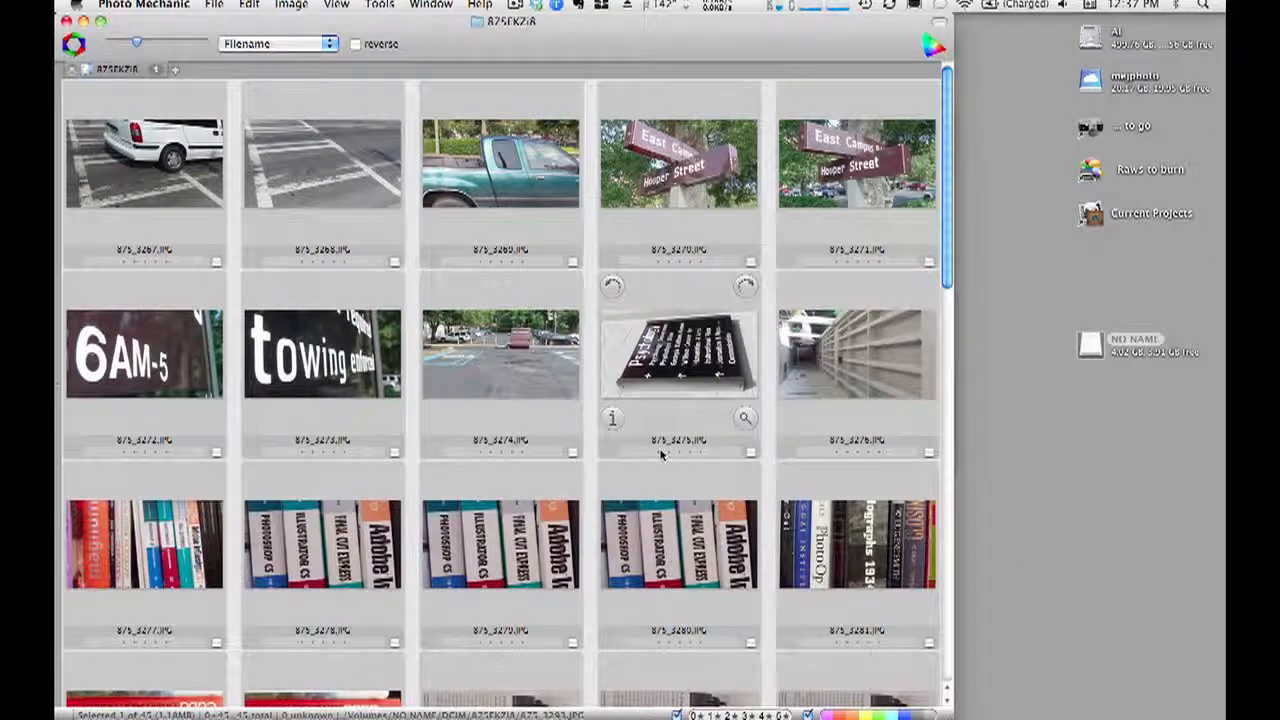
# Step: Select all photos in the contact sheet, open the copy options and clear the existing rename pattern
pyautogui.press('super+a')
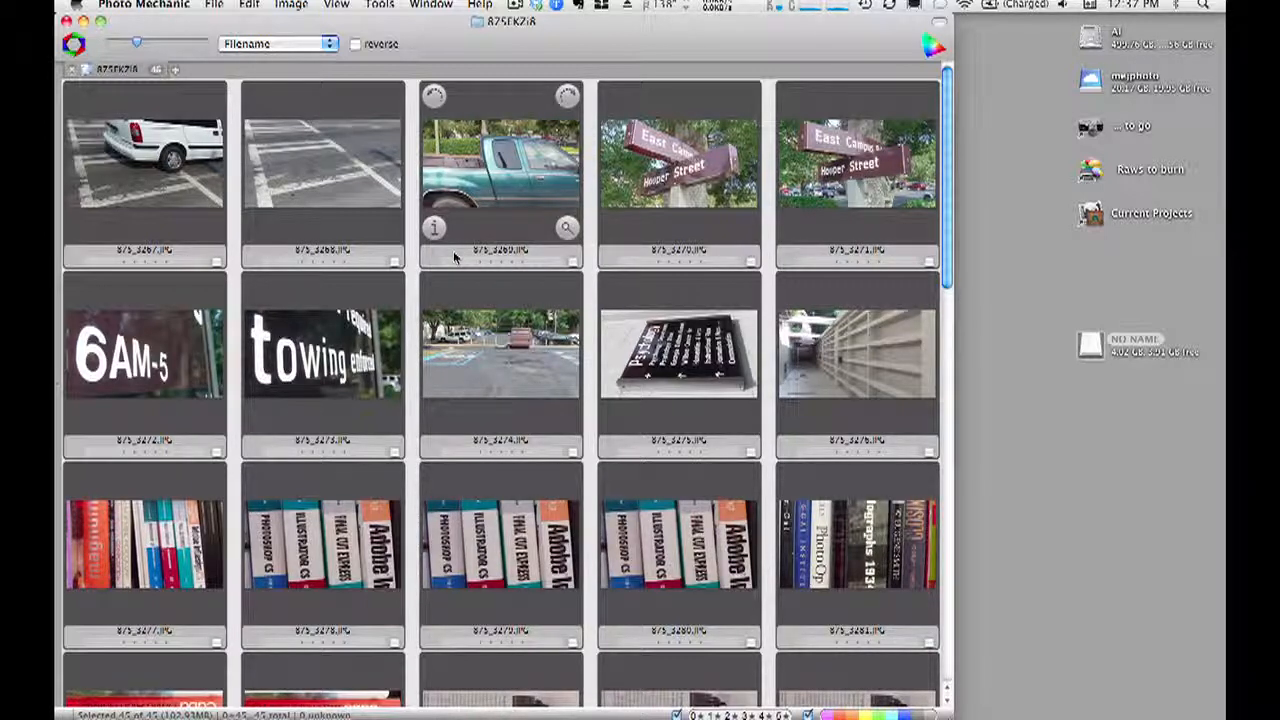
pyautogui.press('super+y')
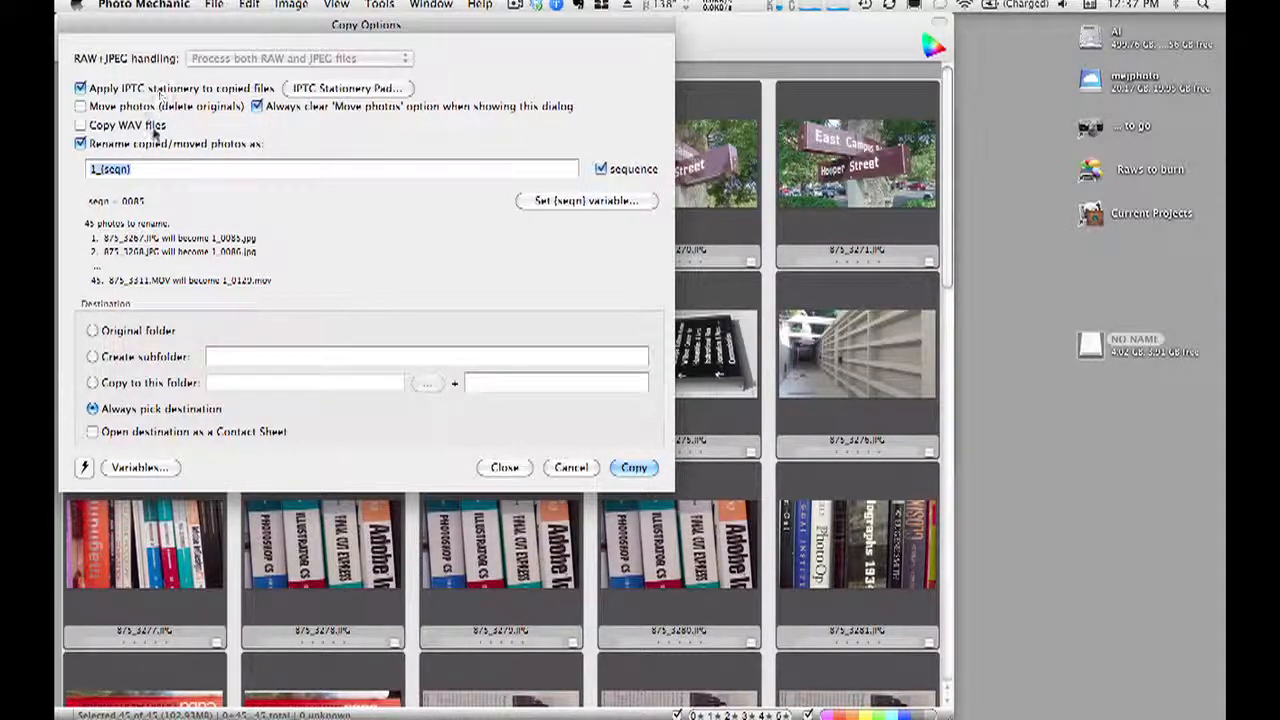
pyautogui.click(145, 169)
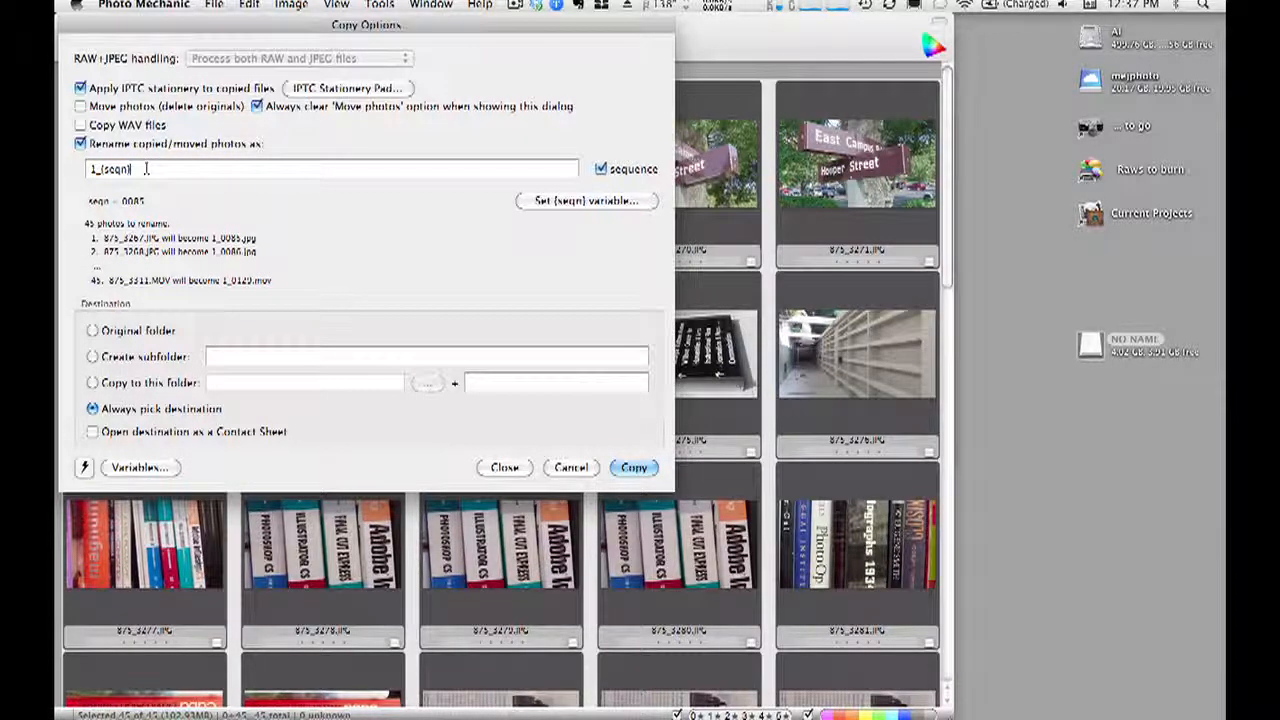
pyautogui.moveTo(148, 169); pyautogui.dragTo(88, 169)
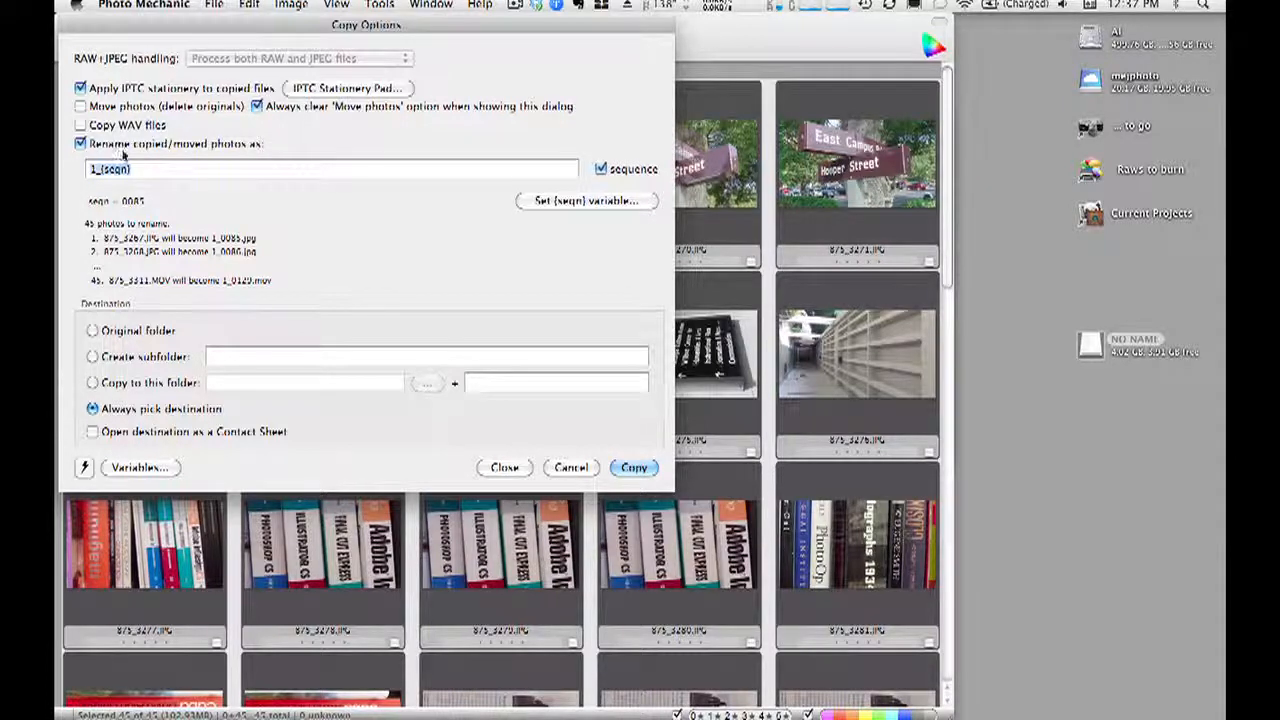
pyautogui.press('BackSpace')
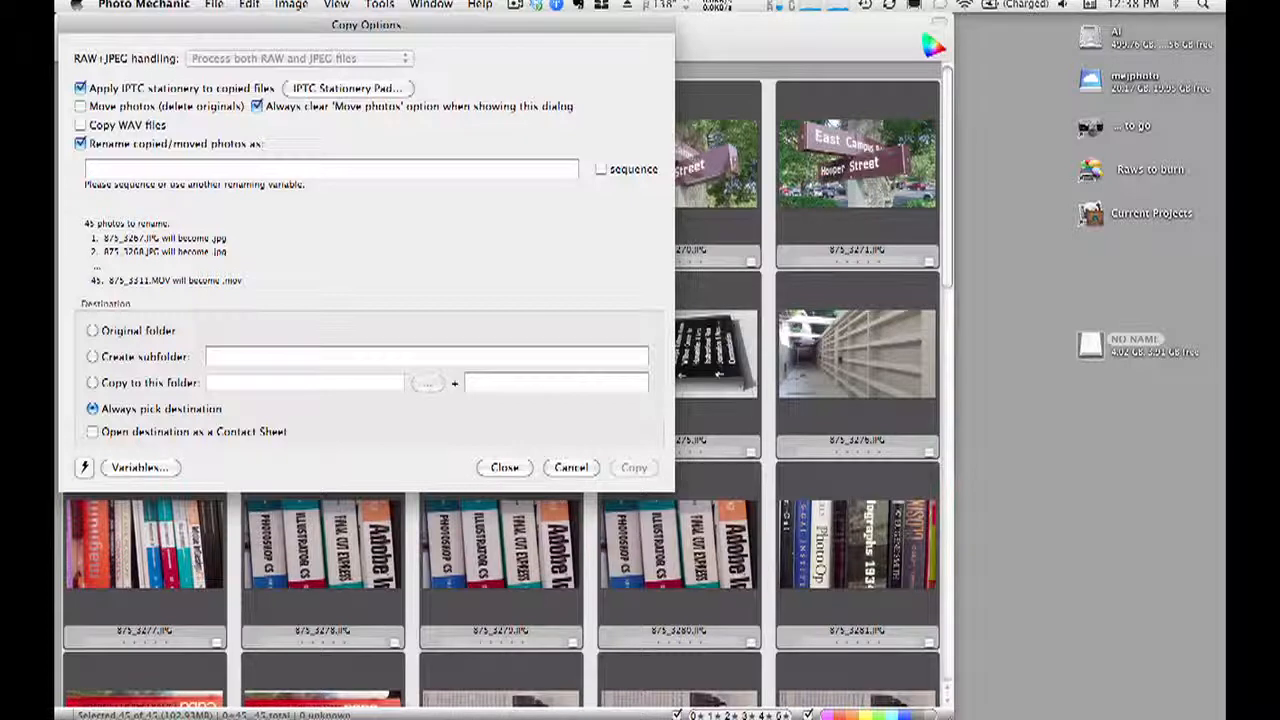
# Step: Enter the date code 100810 as the start of the rename pattern for the copied photos
pyautogui.write('109810')
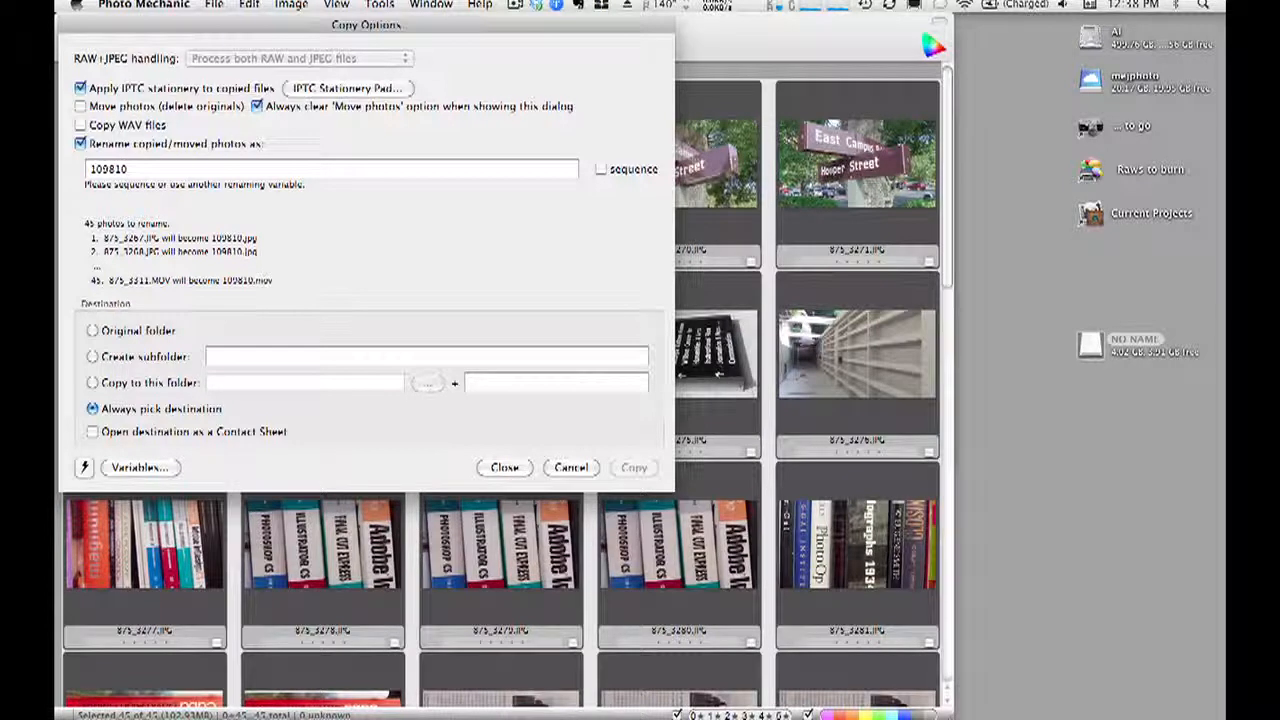
pyautogui.press('BackSpace')
pyautogui.press('BackSpace')
pyautogui.press('BackSpace')
pyautogui.press('BackSpace')
pyautogui.write('810')
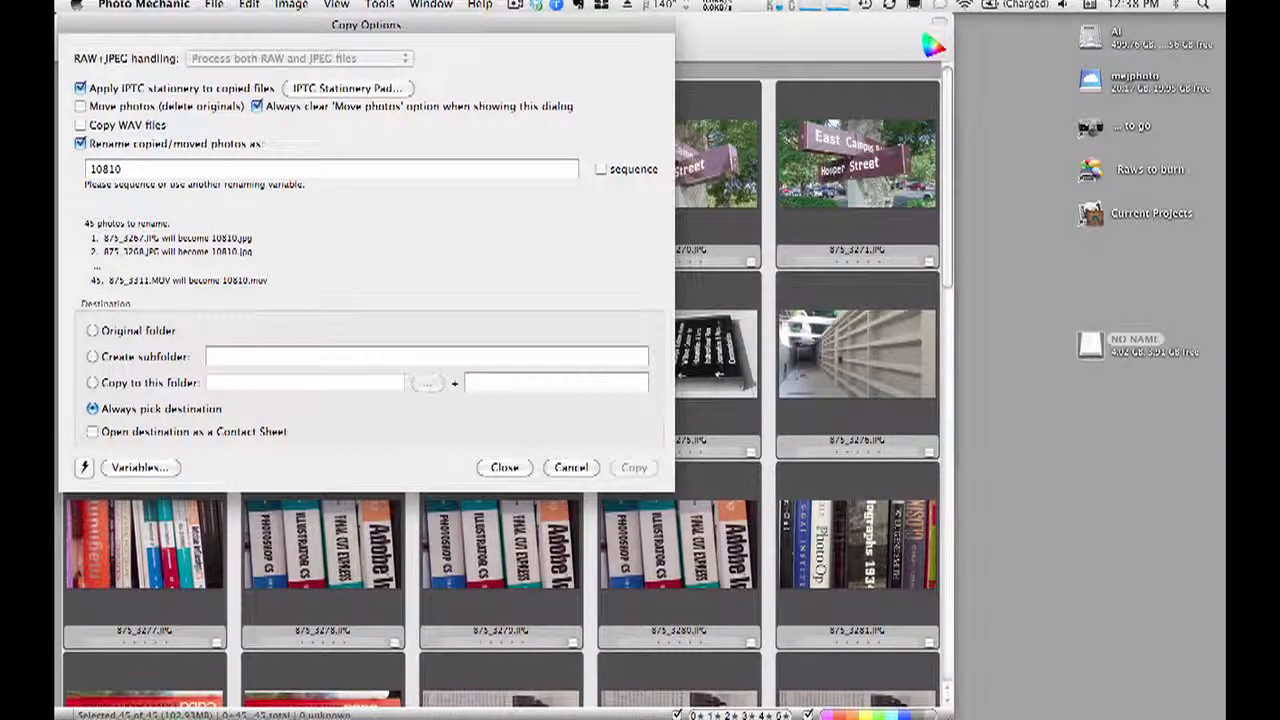
pyautogui.press('BackSpace')
pyautogui.press('BackSpace')
pyautogui.press('BackSpace')
pyautogui.write('081')
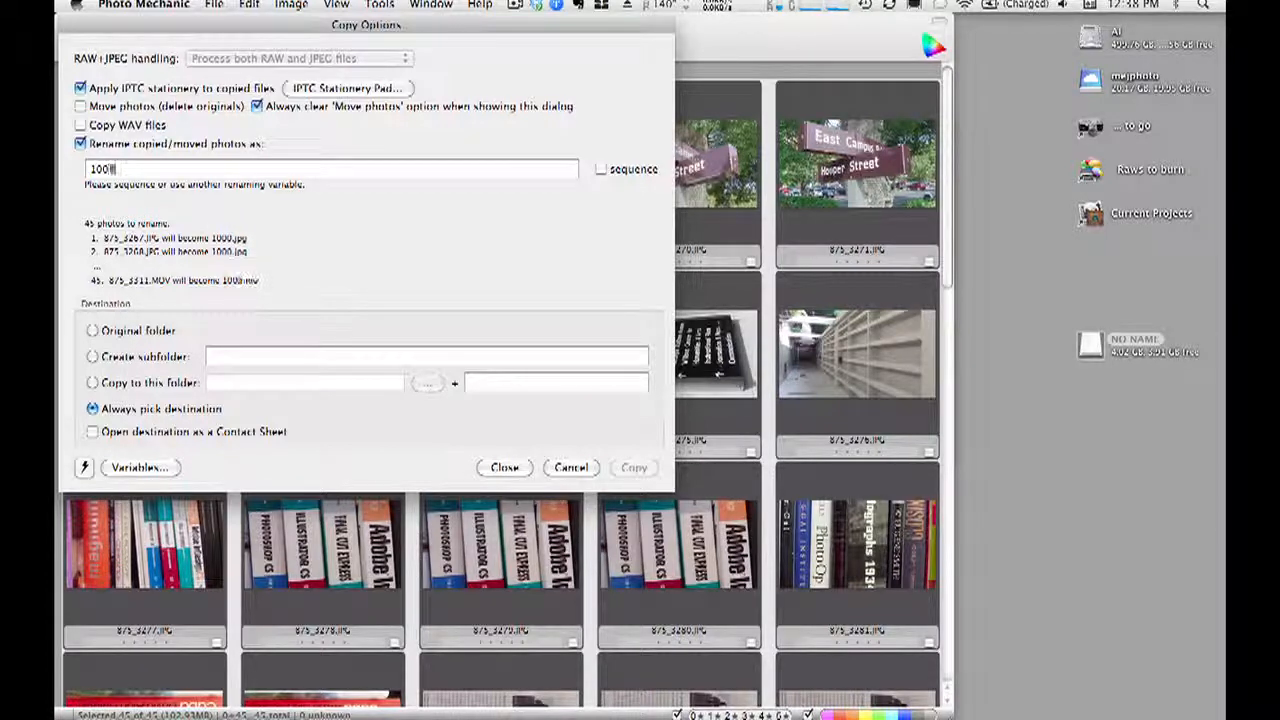
pyautogui.write('0')
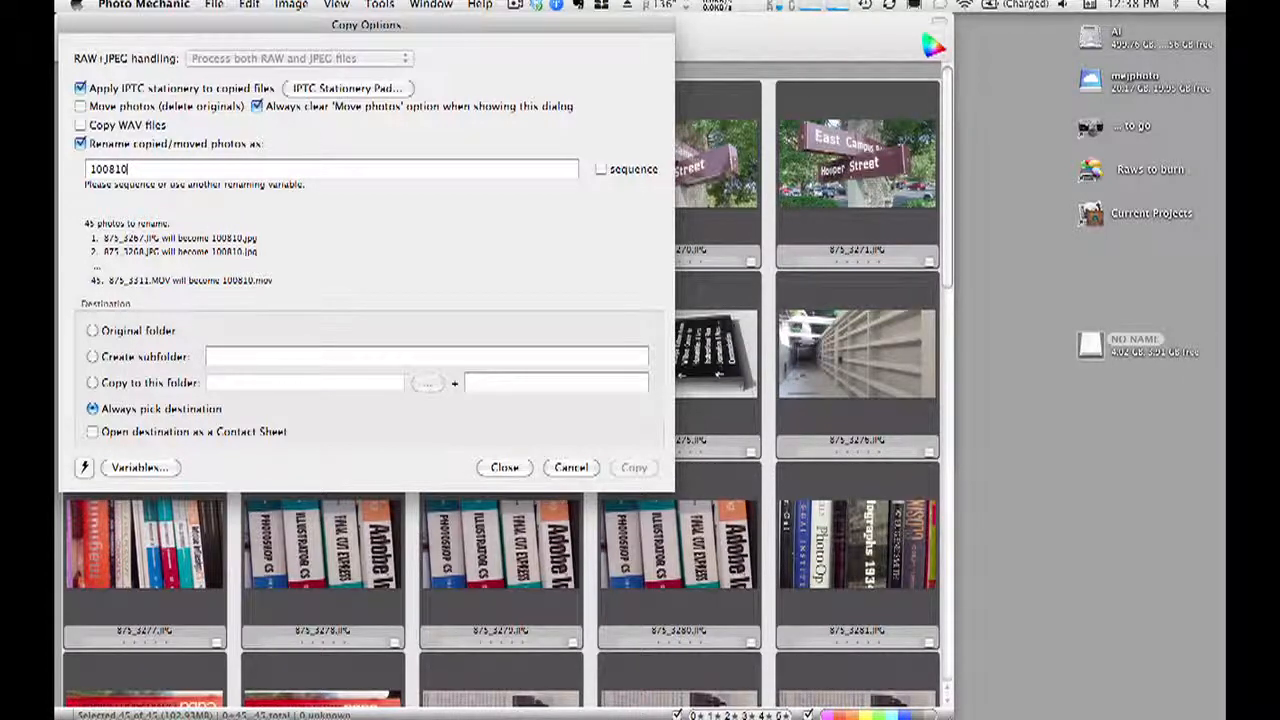
# Step: Append _mej_grady_ to the date code in the rename pattern
pyautogui.write('_mej')
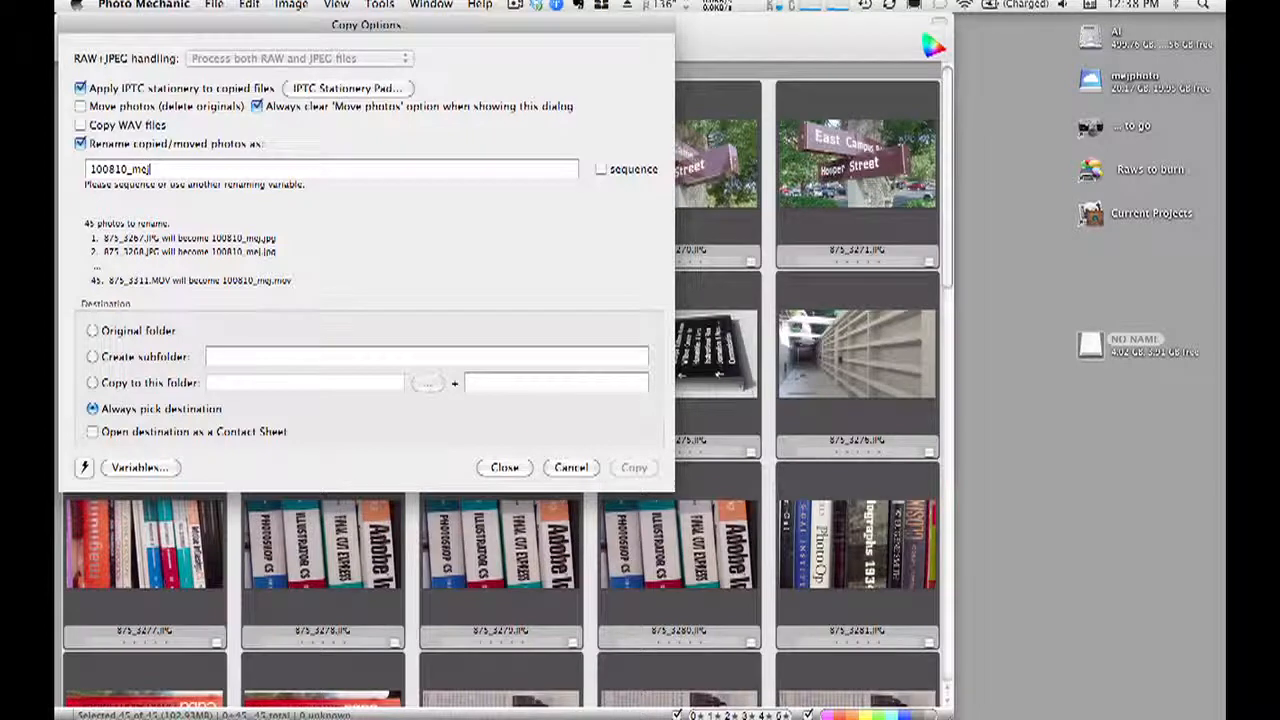
pyautogui.write('_grady')
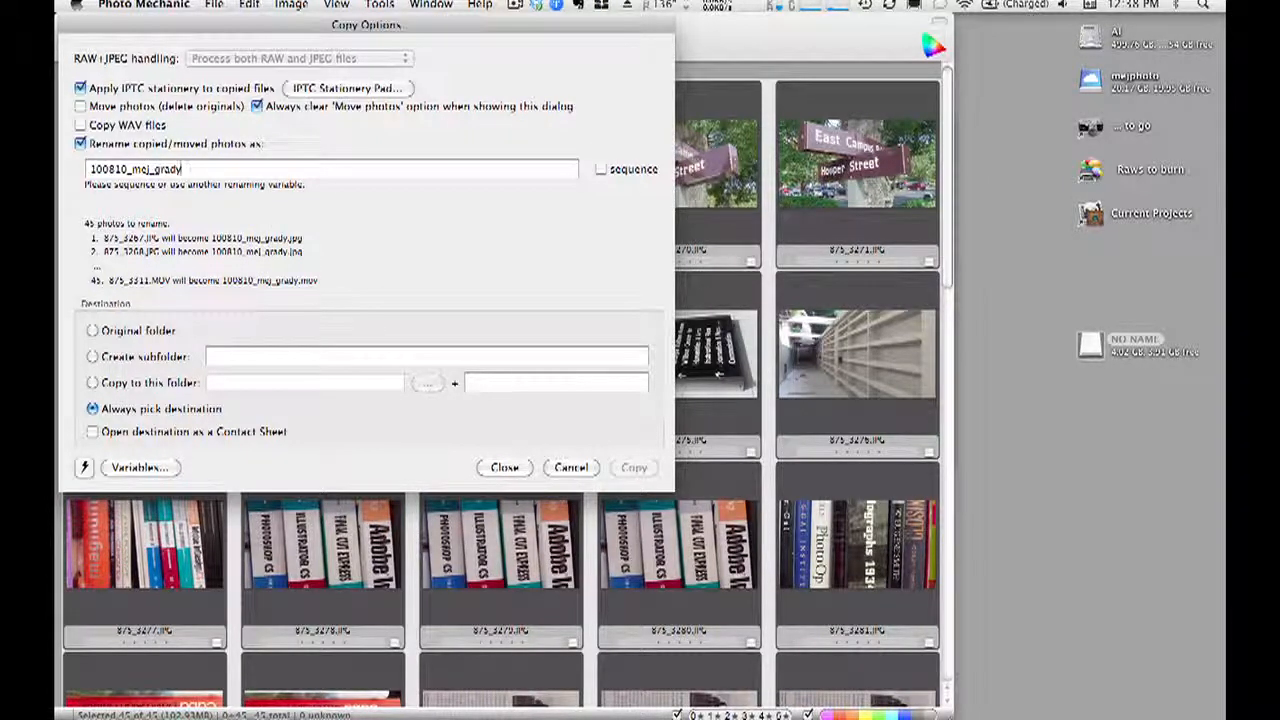
pyautogui.write('_')
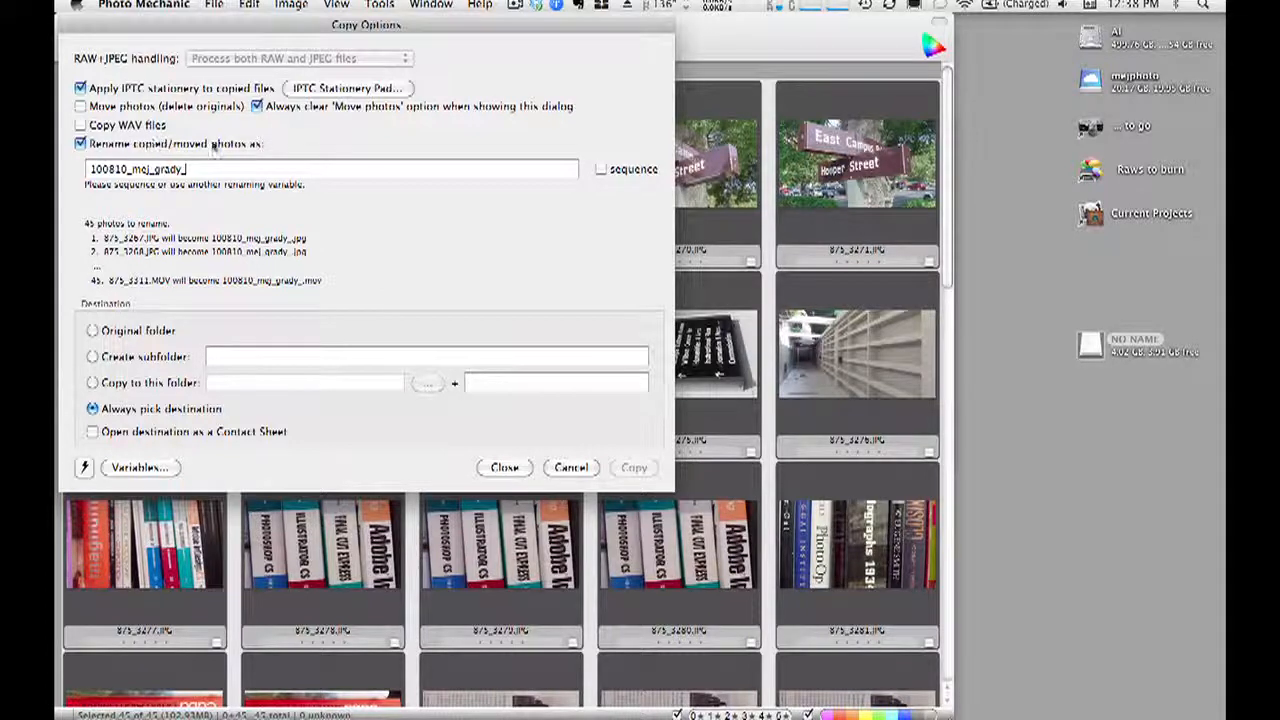
# Step: Add the sequence variable to the end of the rename pattern and start its numbering at 0001
pyautogui.click(601, 170)
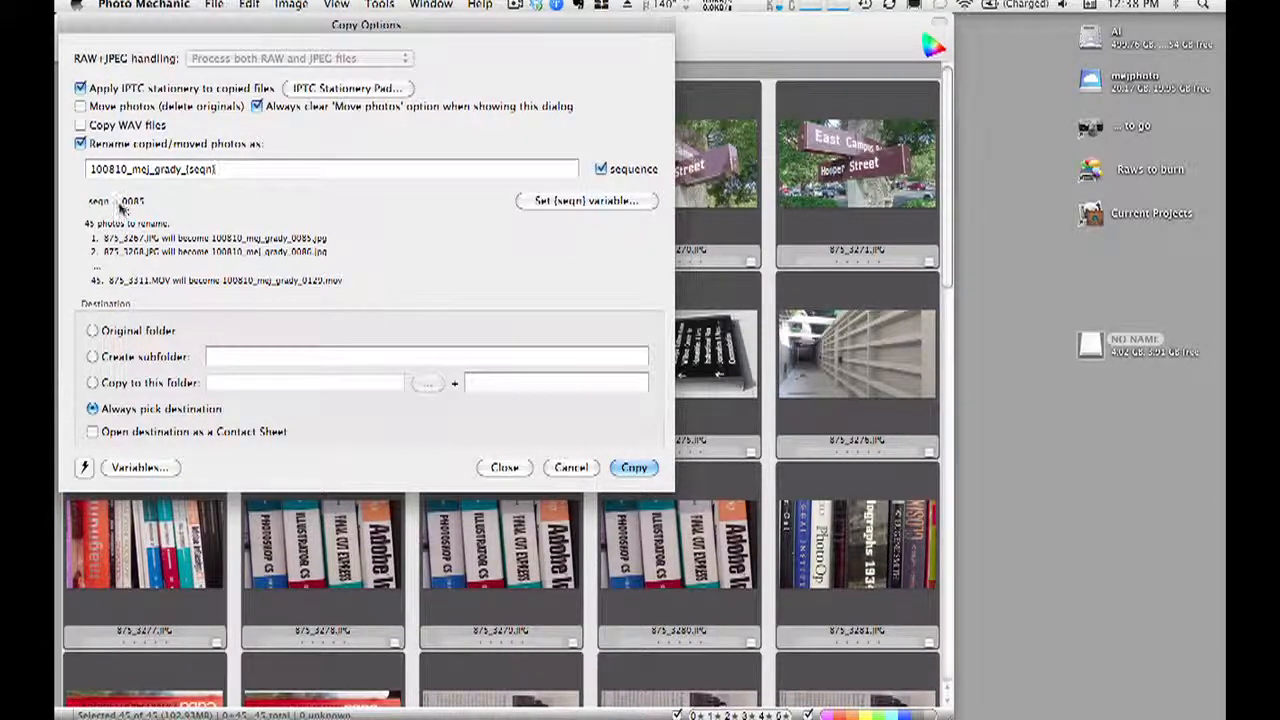
pyautogui.click(534, 199)
pyautogui.write('0001')
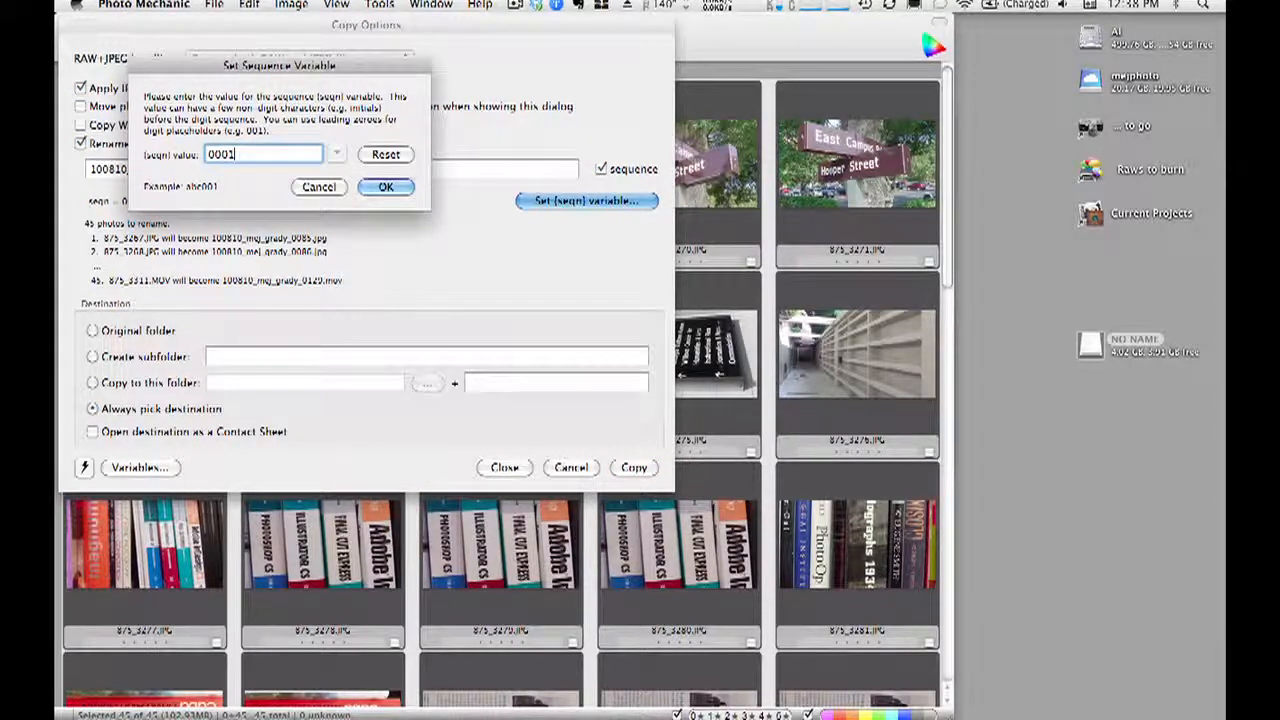
pyautogui.click(378, 185)
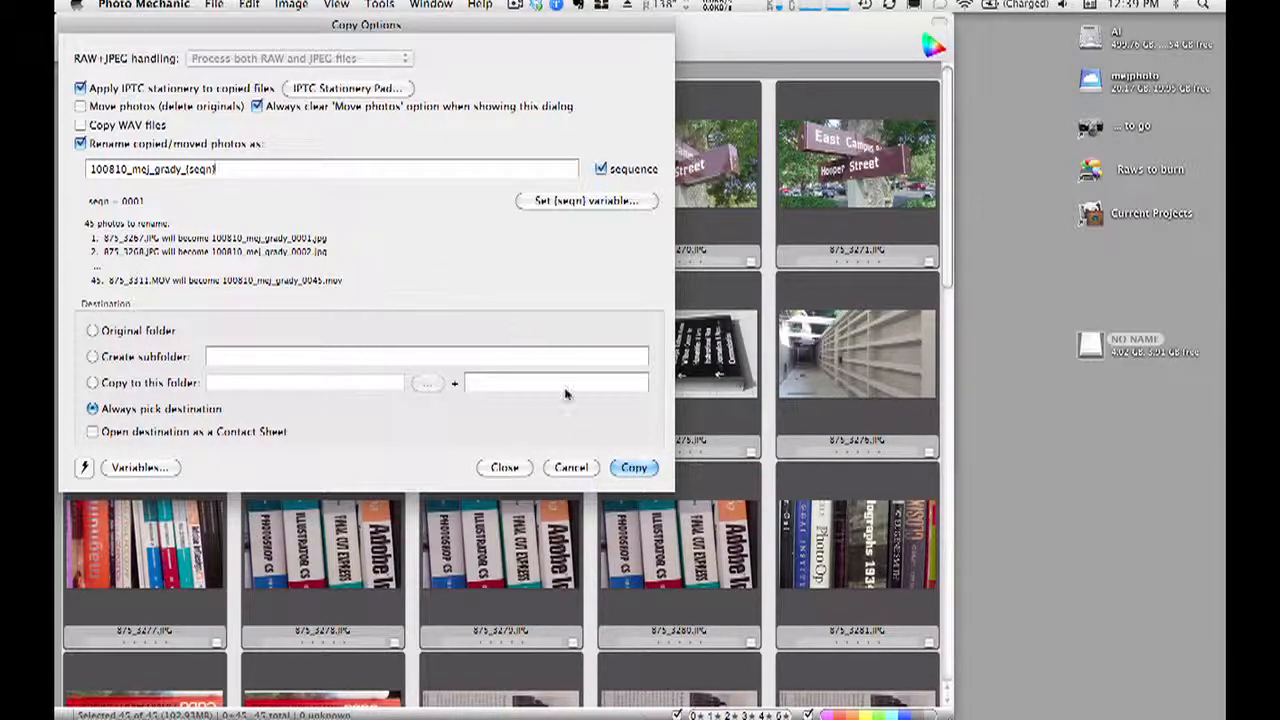
# Step: Start copying the photos into a new desktop folder named 100810_me_grady
pyautogui.click(634, 467)
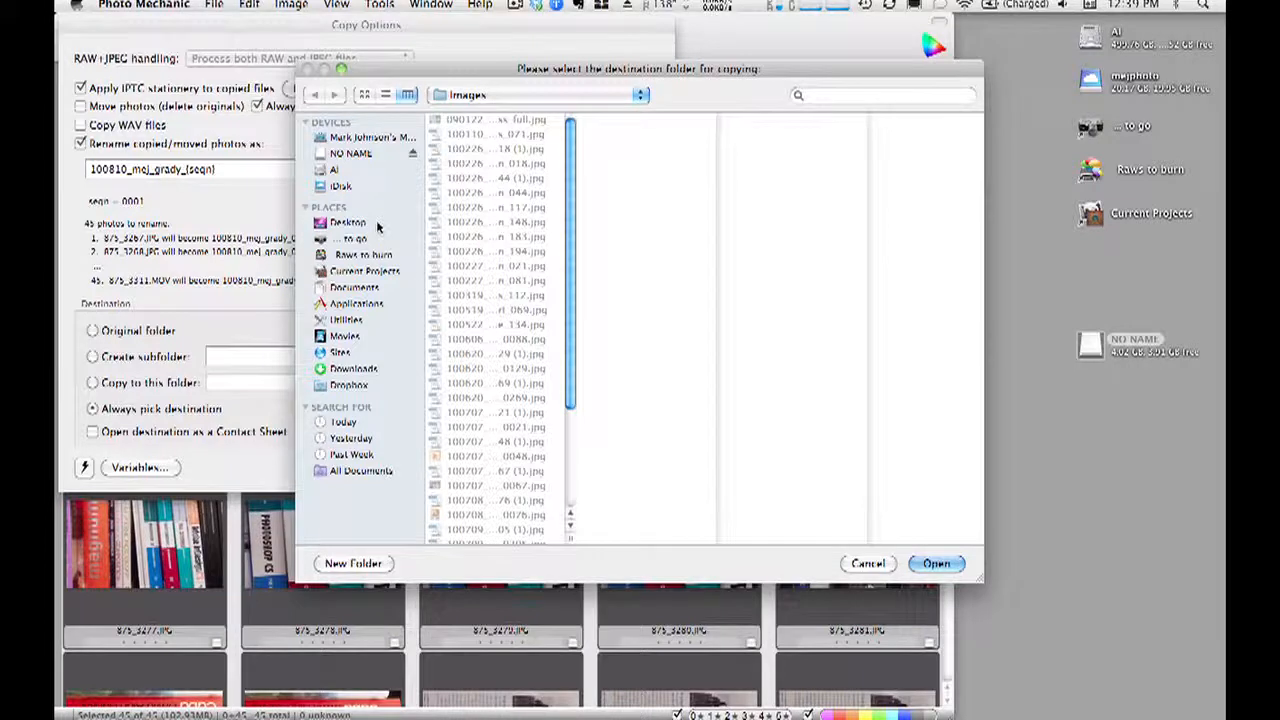
pyautogui.click(376, 224)
pyautogui.click(353, 563)
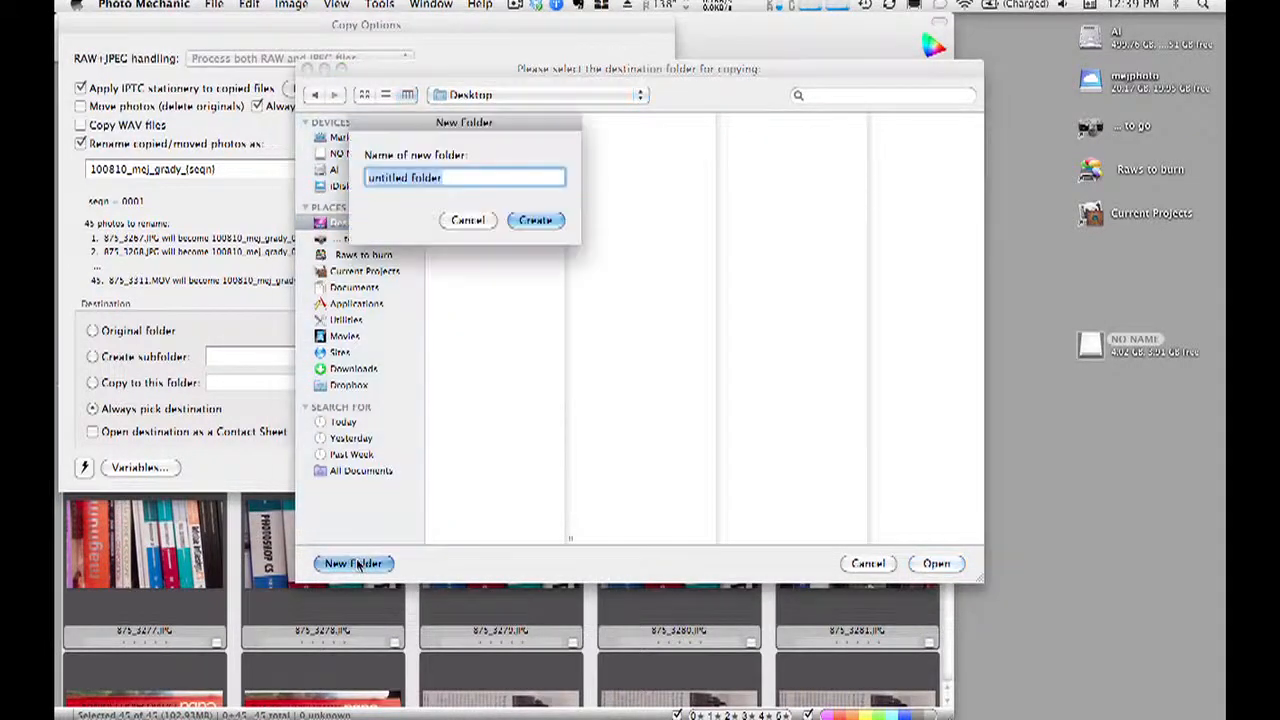
pyautogui.write('10081')
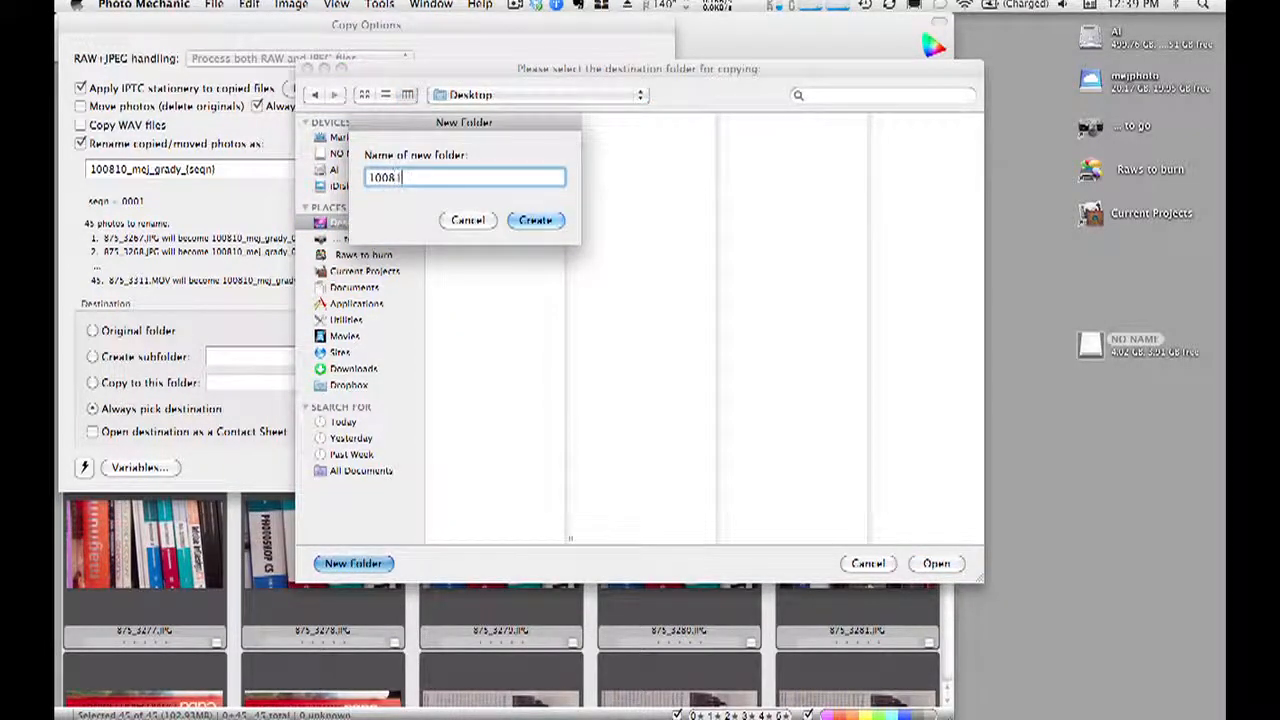
pyautogui.write('0 me grady')
pyautogui.click(535, 221)
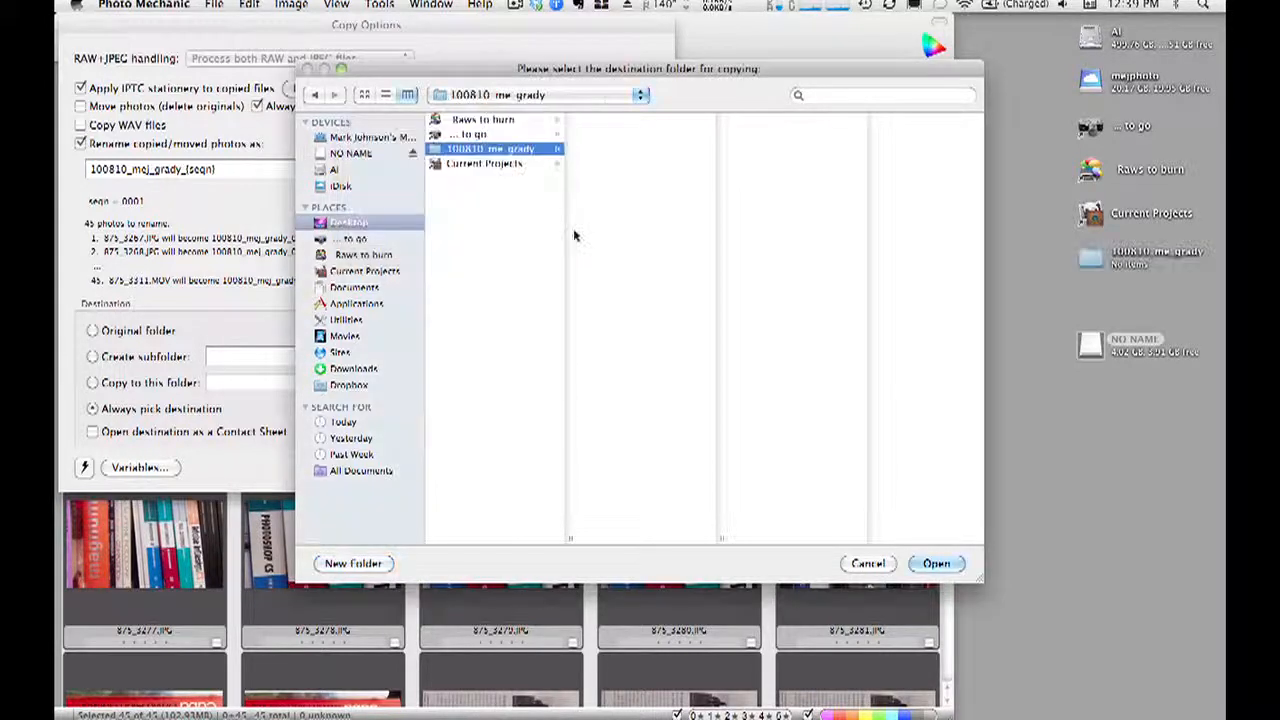
pyautogui.click(936, 564)
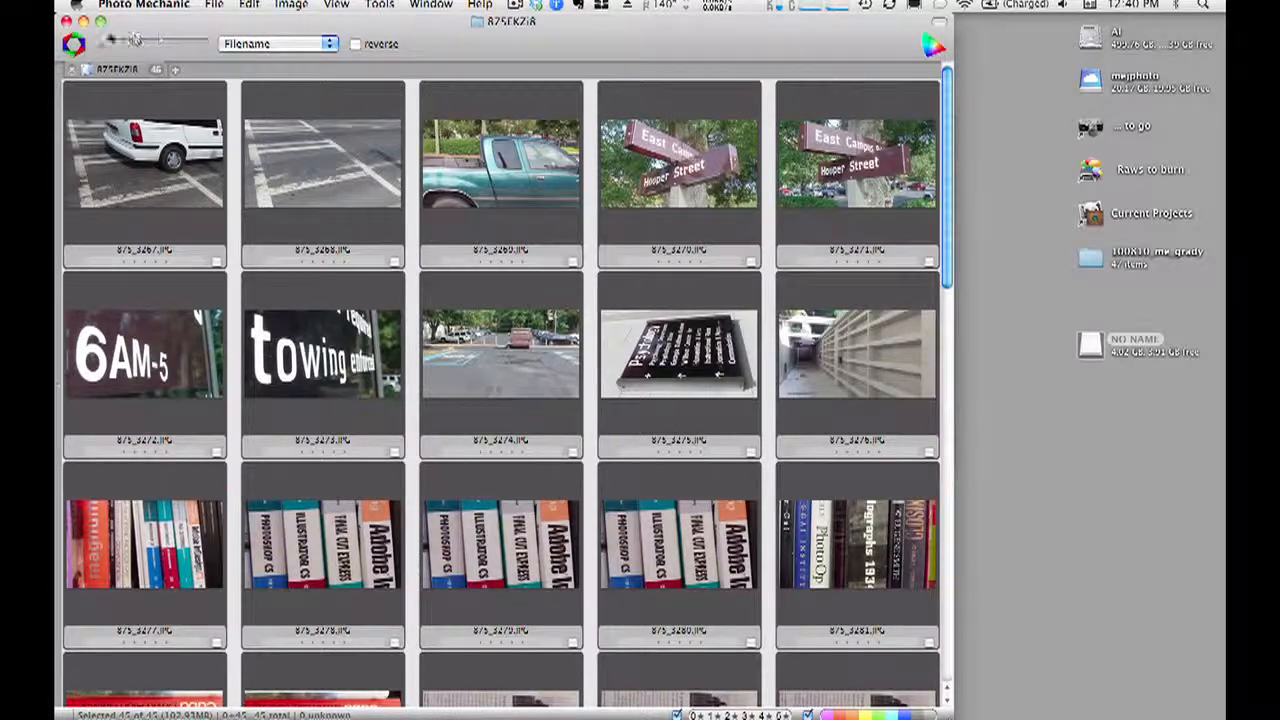
# Step: Close the memory card's contact sheet and eject the NO NAME card from the desktop
pyautogui.click(66, 21)
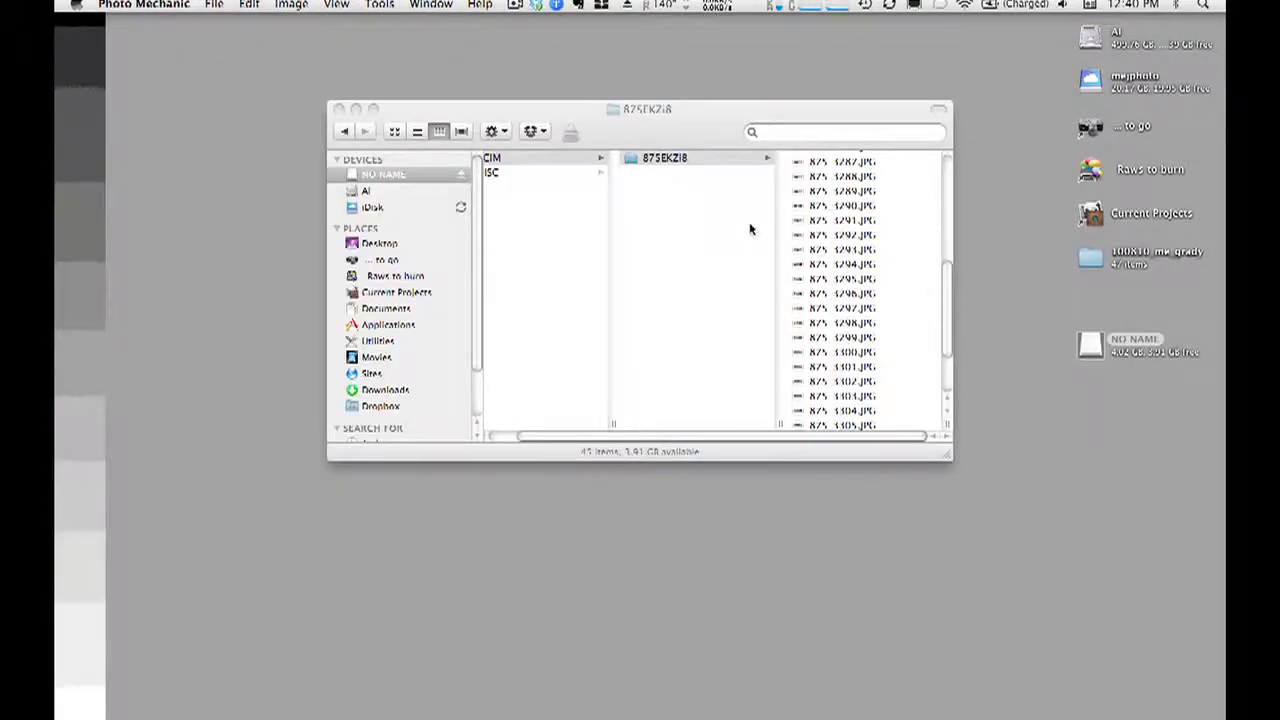
pyautogui.click(1090, 345)
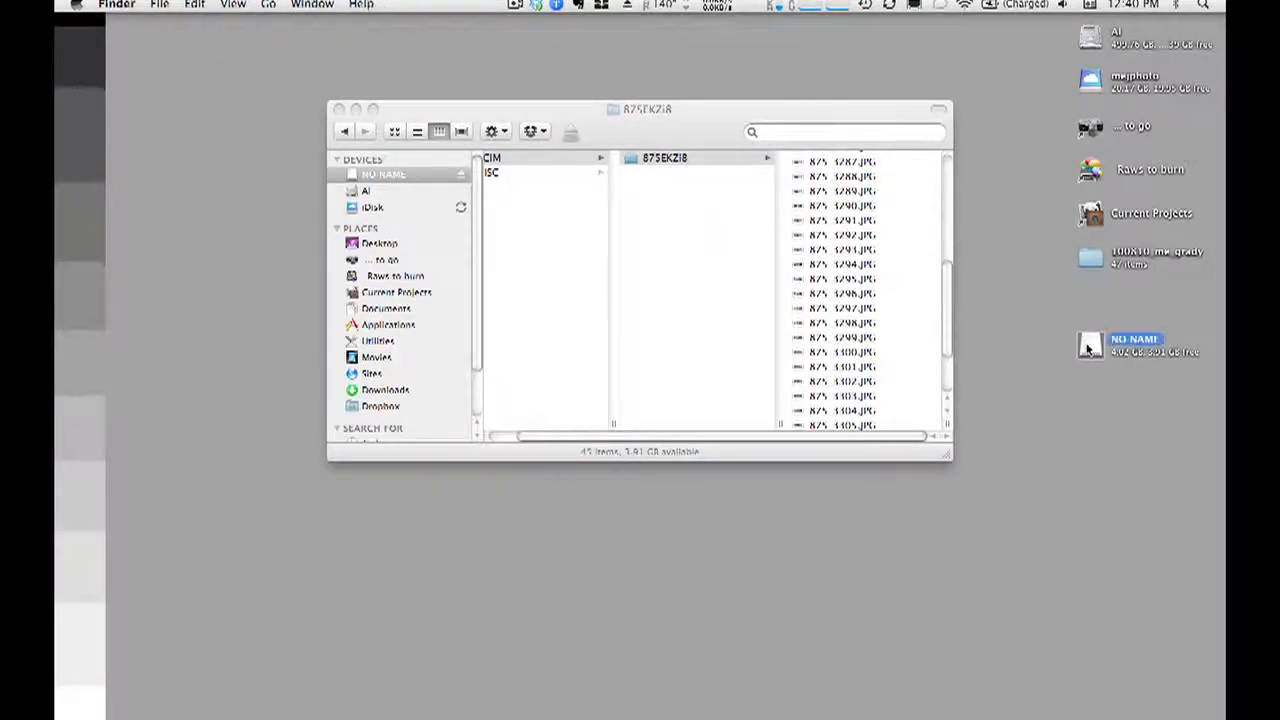
pyautogui.rightClick(1088, 346)
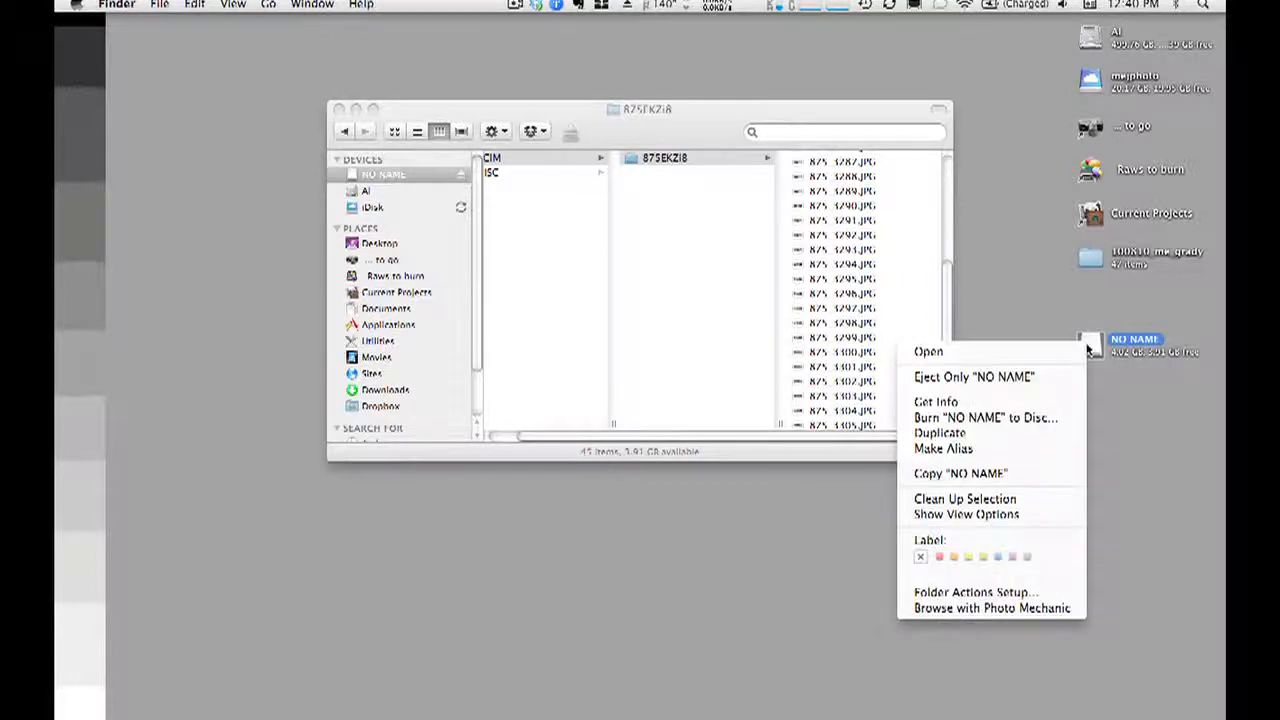
pyautogui.click(1063, 377)
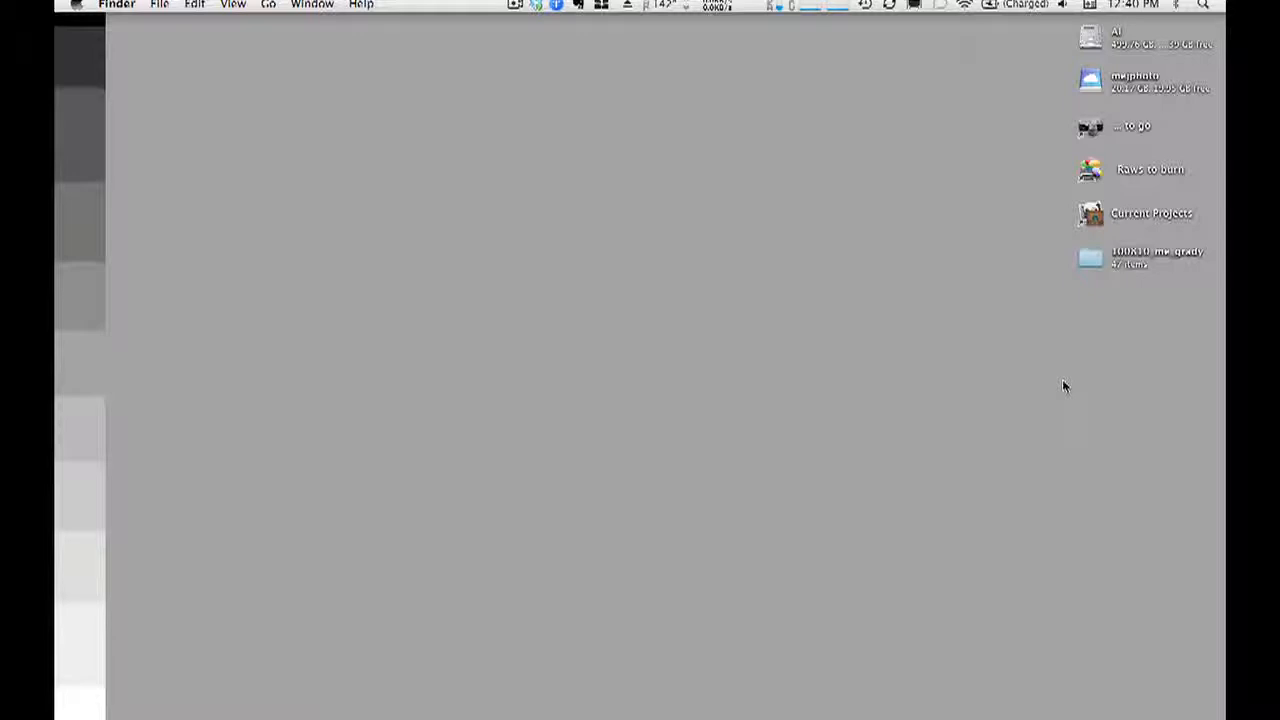
# Step: Check a renamed file in the 100810_me_grady folder in Finder, then open the folder as a contact sheet in Photo Mechanic
pyautogui.doubleClick(1089, 259)
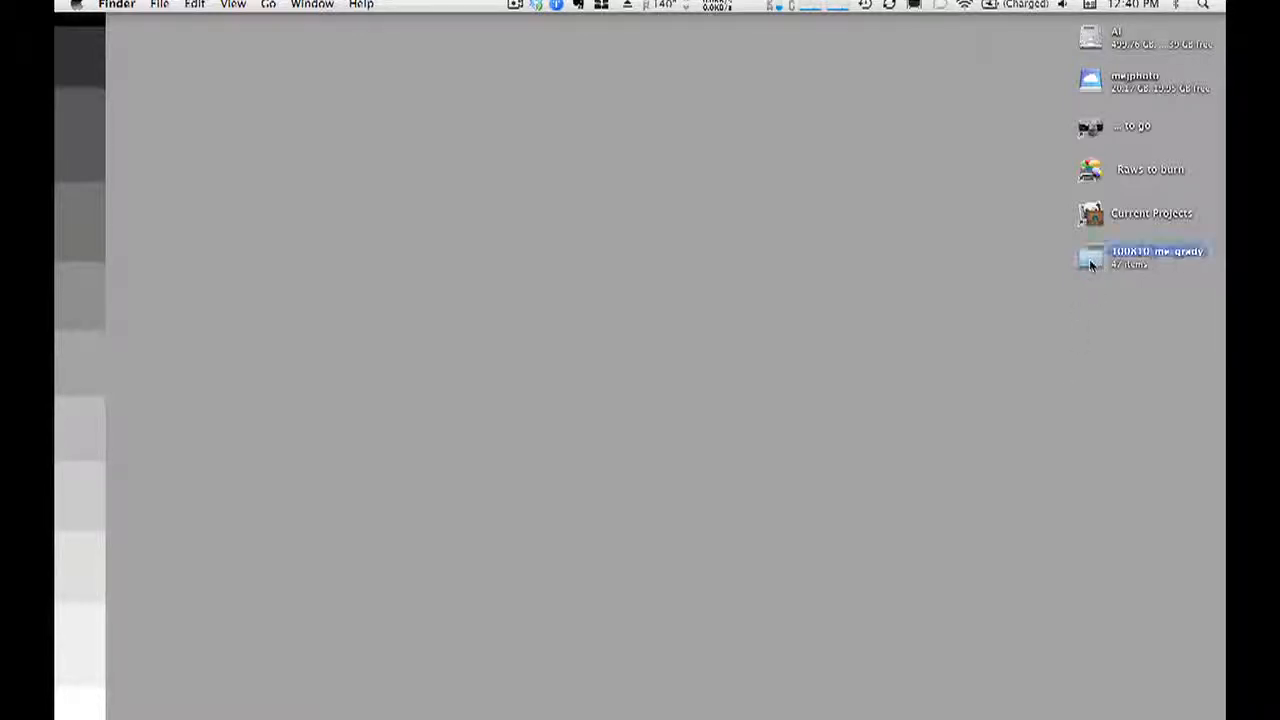
pyautogui.click(755, 232)
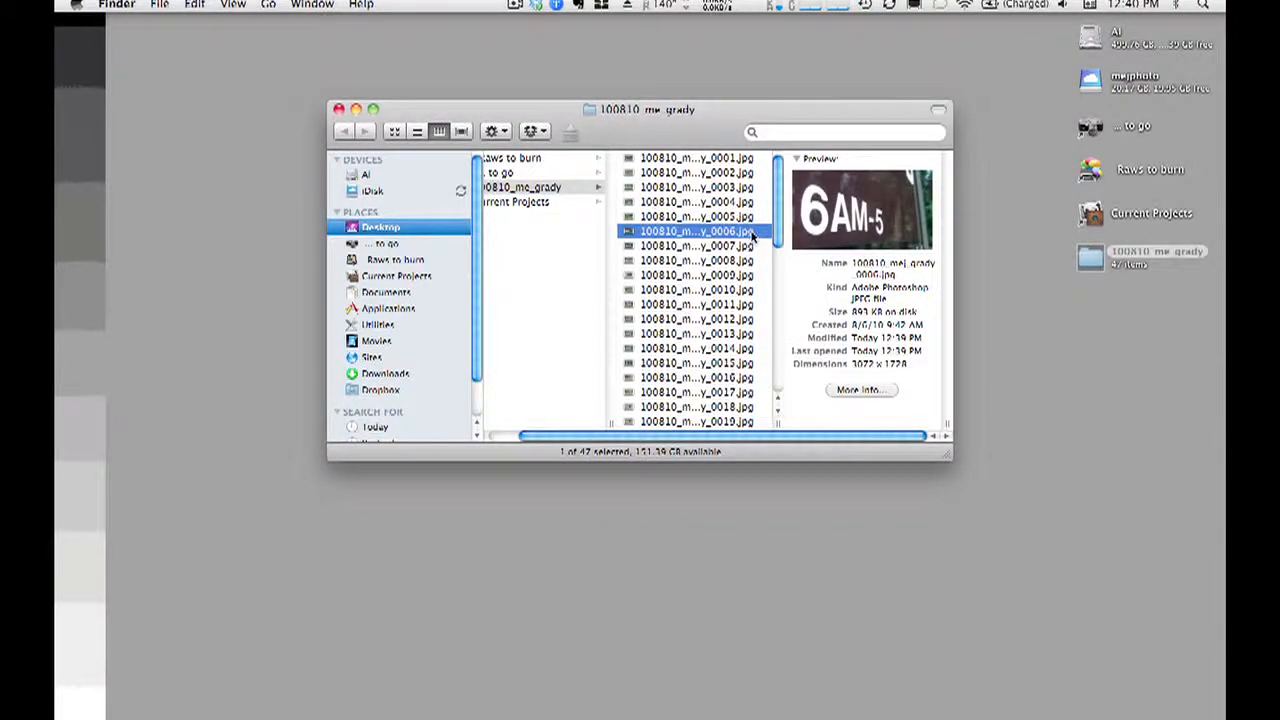
pyautogui.press('super+w')
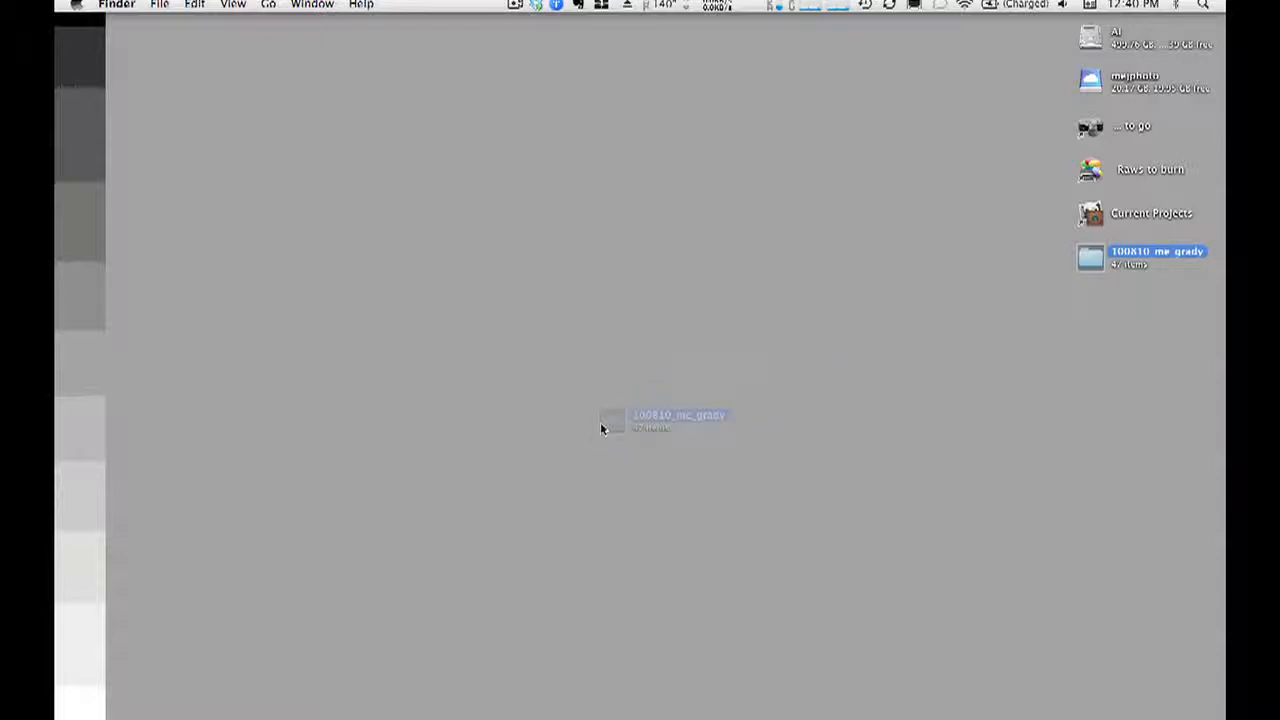
pyautogui.moveTo(350, 716)
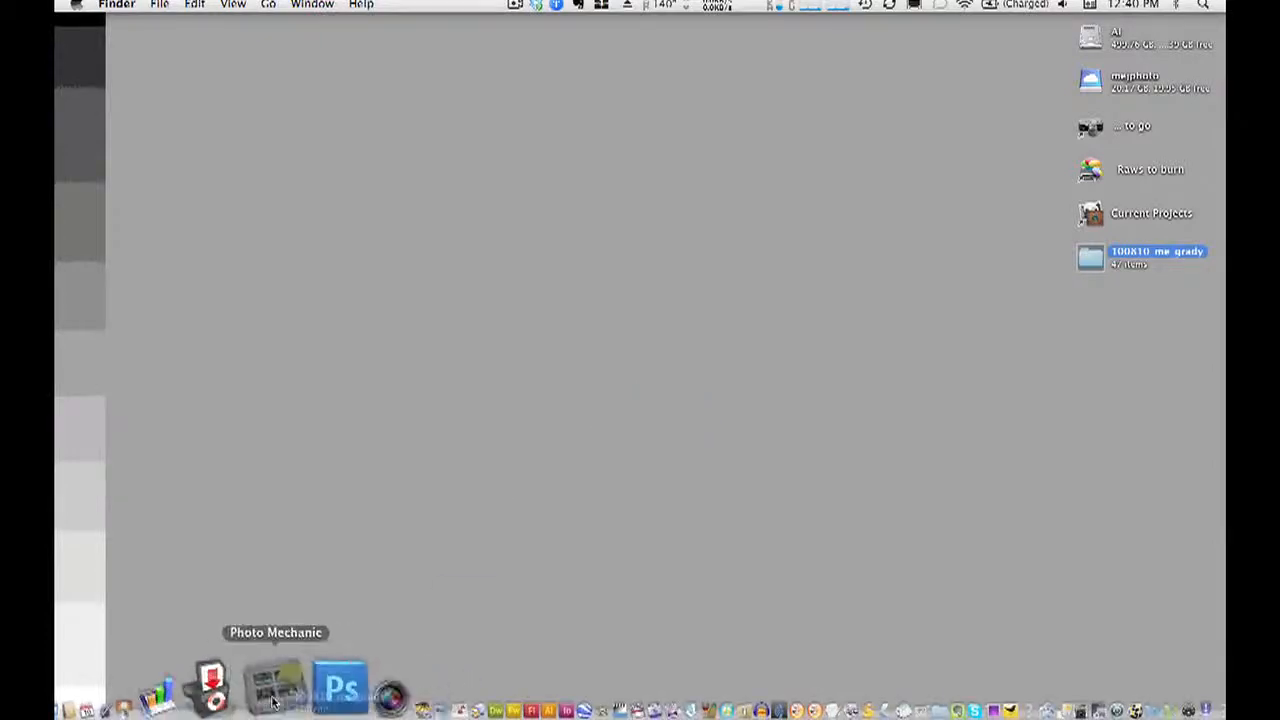
pyautogui.click(273, 700)
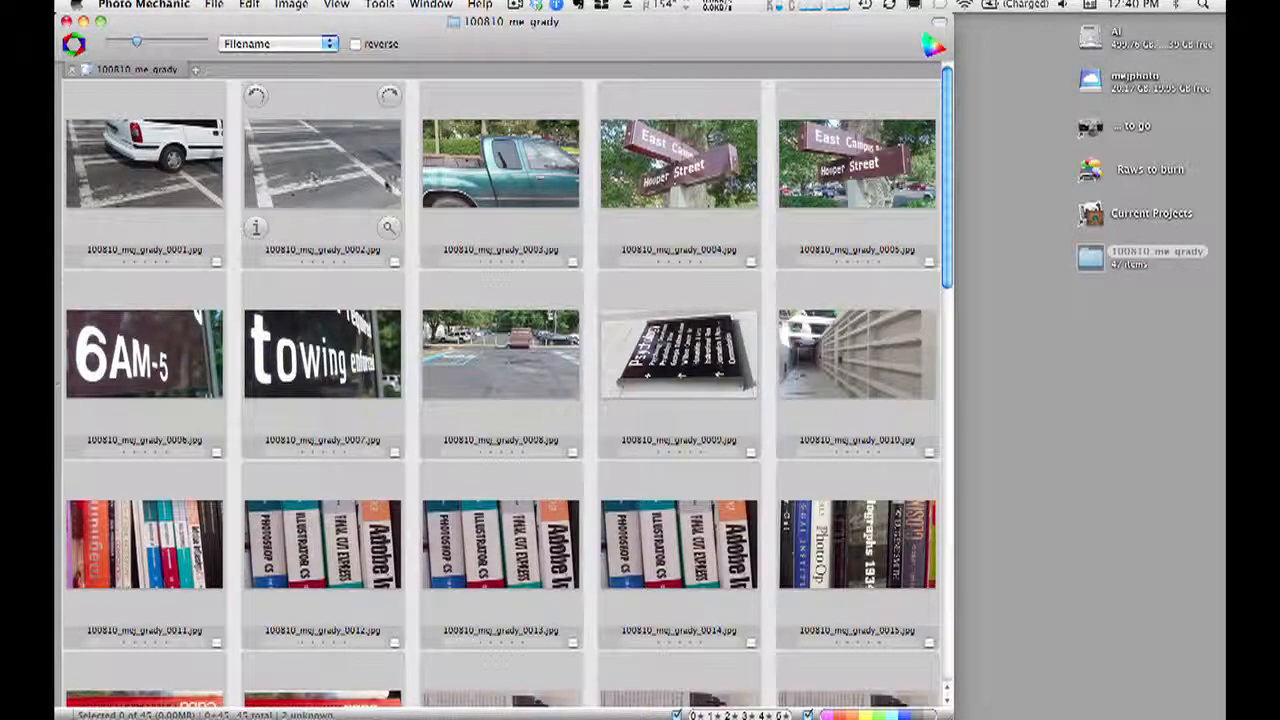
# Step: Preview 100810_mej_grady_0004.jpg and review the caption and other fields in its IPTC info
pyautogui.moveTo(748, 229)
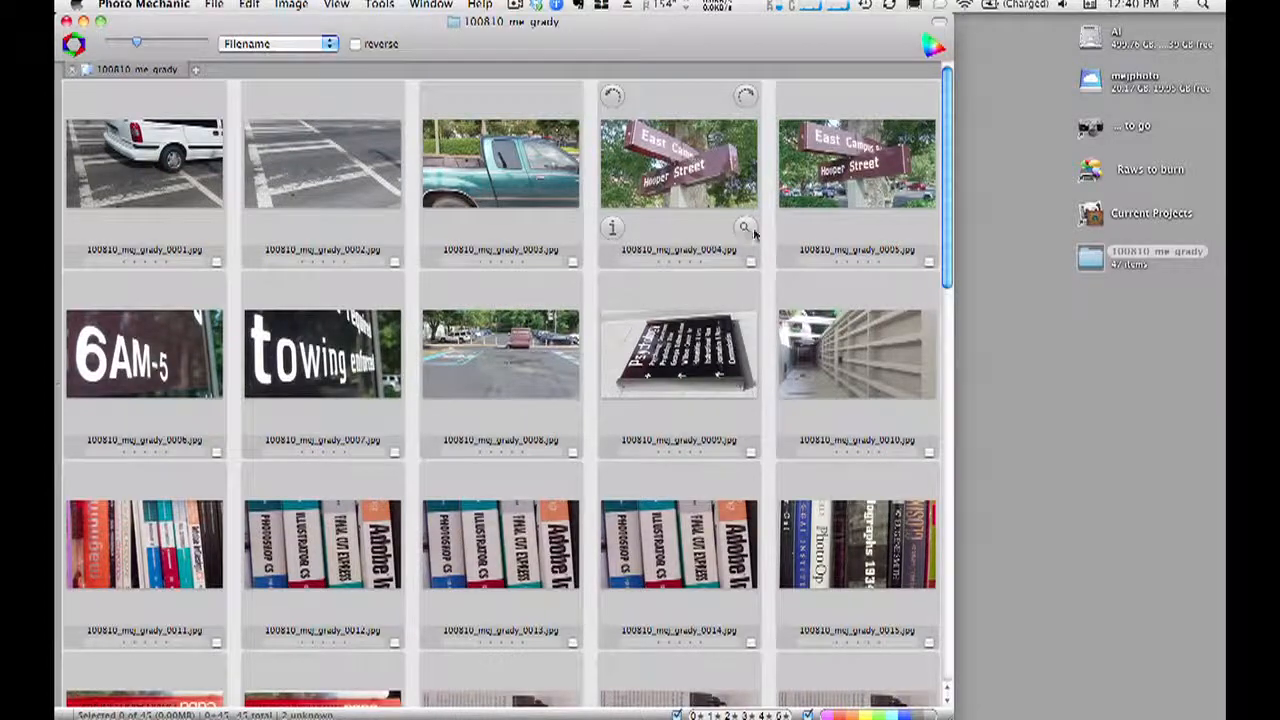
pyautogui.click(747, 230)
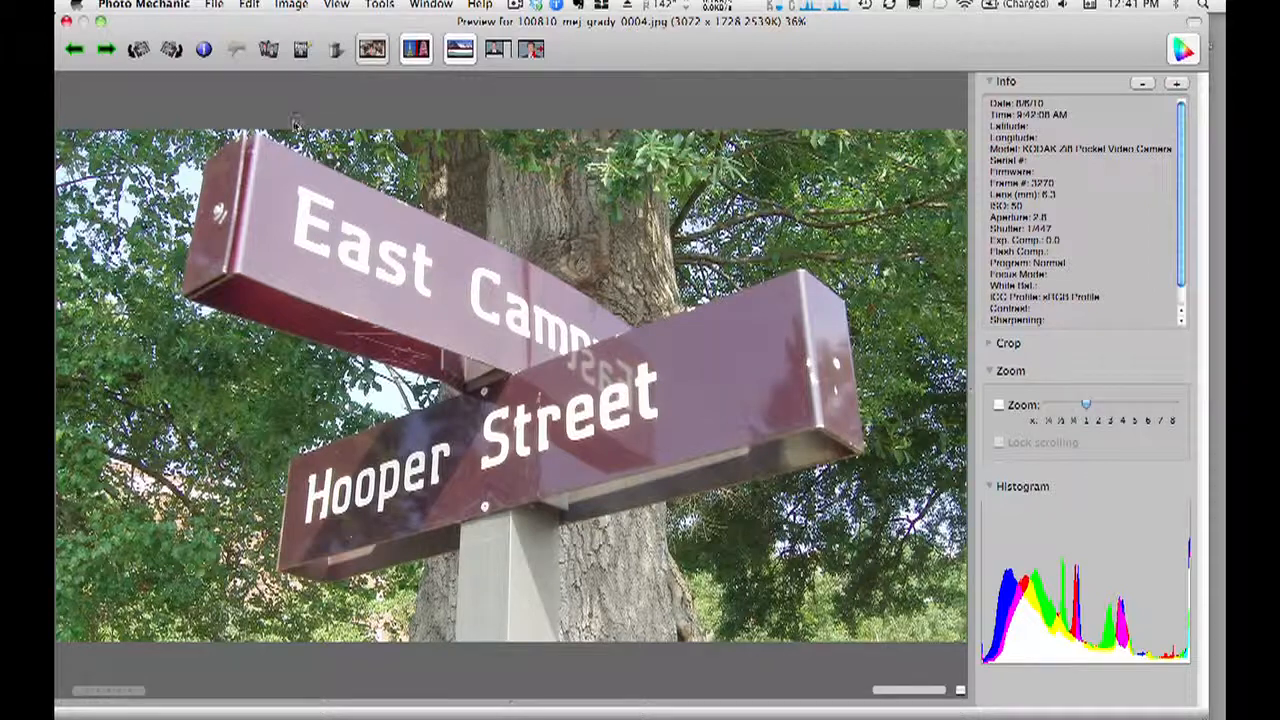
pyautogui.click(204, 50)
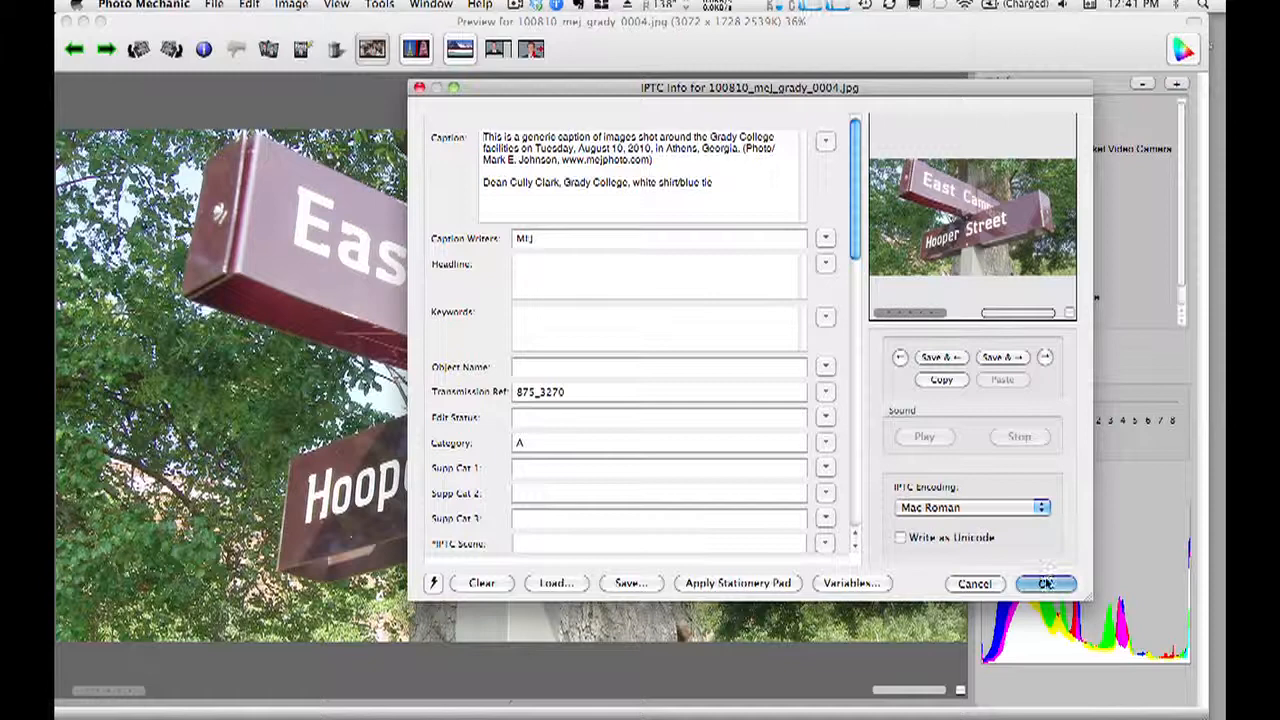
pyautogui.click(1045, 583)
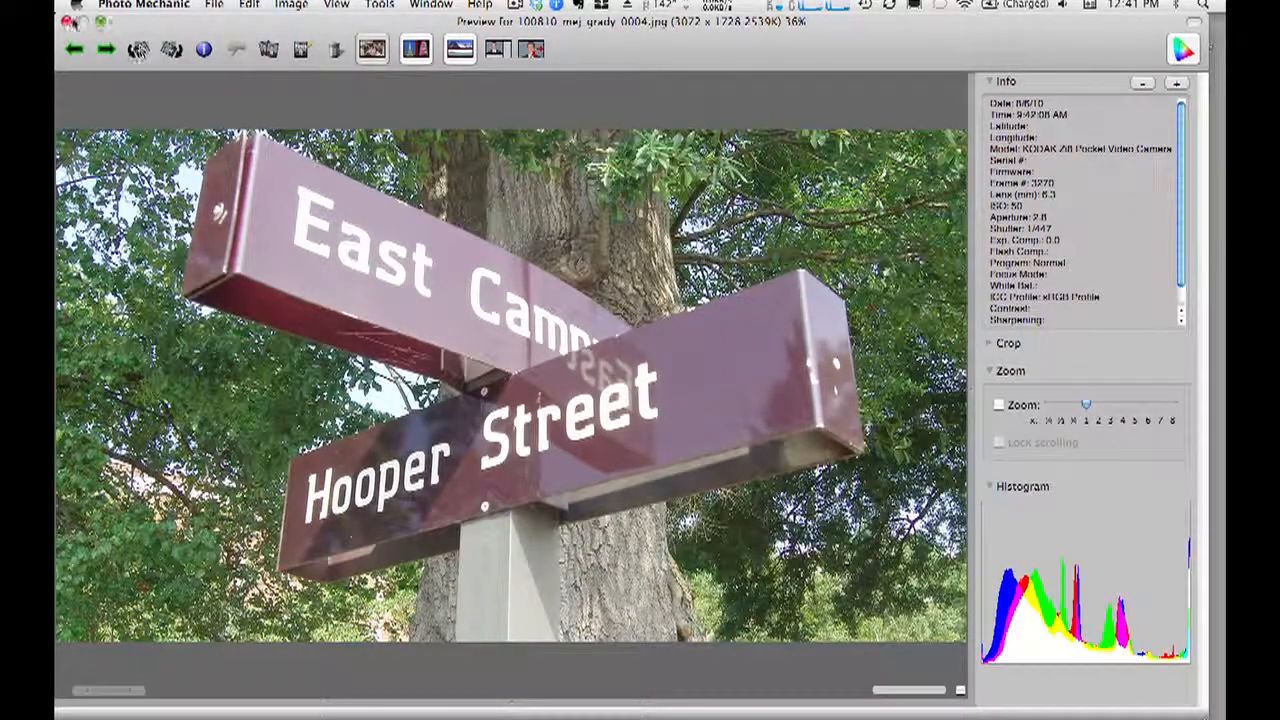
# Step: Page forward through the previews from the street sign photo, then back to the bookshelf photo 100810_mej_grady_0011.jpg
pyautogui.click(106, 49)
pyautogui.click(106, 49)
pyautogui.click(106, 49)
pyautogui.click(106, 49)
pyautogui.click(108, 52)
pyautogui.click(108, 52)
pyautogui.click(108, 52)
pyautogui.click(108, 52)
pyautogui.click(108, 52)
pyautogui.click(108, 52)
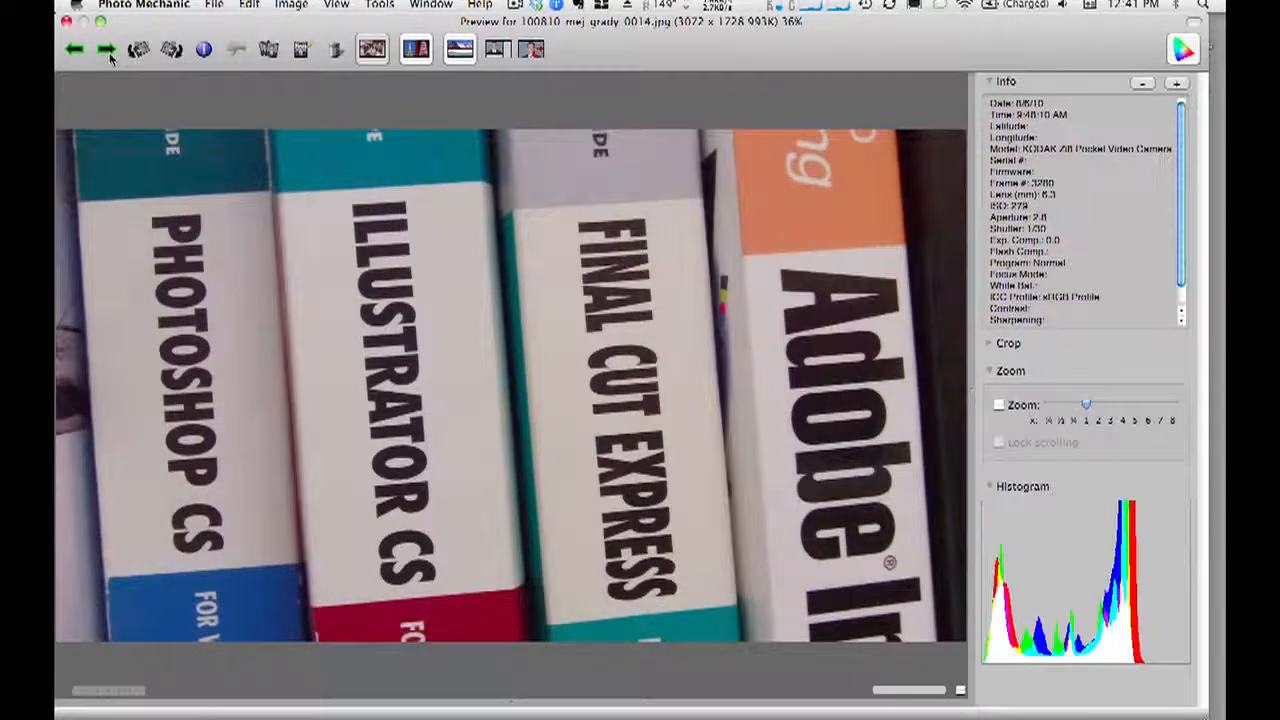
pyautogui.click(108, 52)
pyautogui.click(108, 52)
pyautogui.click(108, 52)
pyautogui.click(108, 52)
pyautogui.click(108, 52)
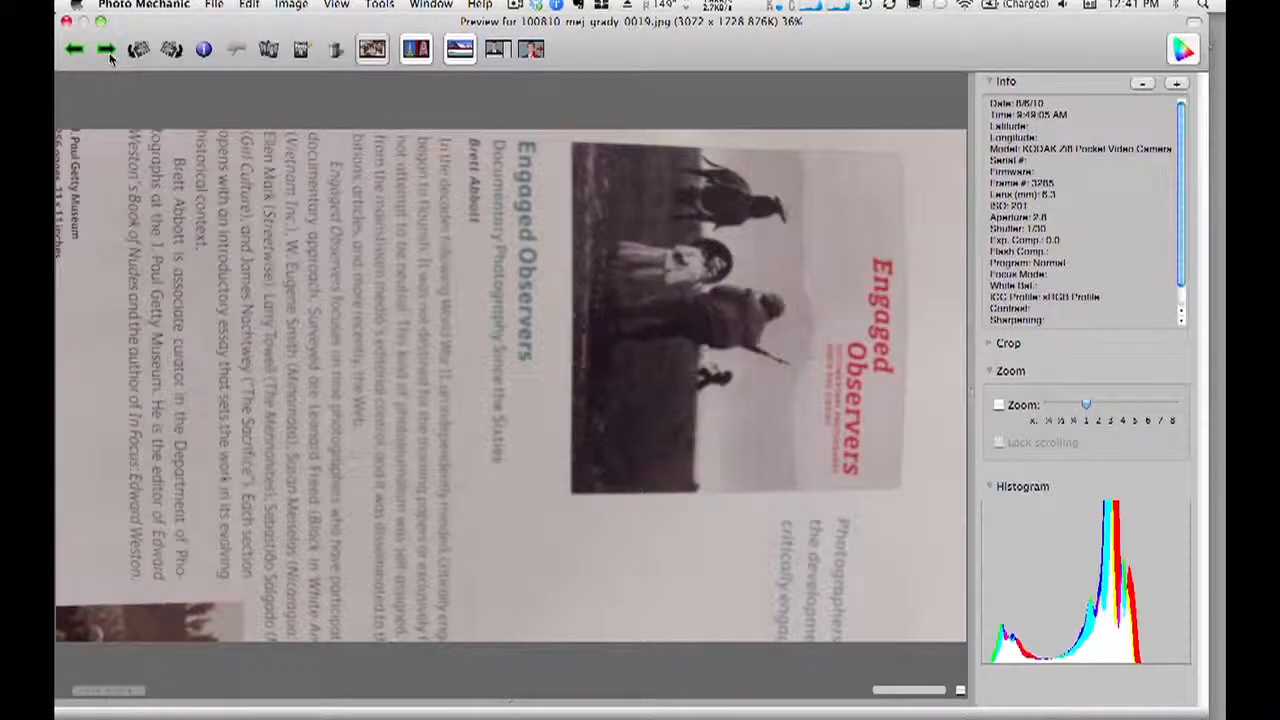
pyautogui.click(108, 52)
pyautogui.click(108, 52)
pyautogui.click(108, 52)
pyautogui.click(108, 52)
pyautogui.click(108, 52)
pyautogui.press('Left')
pyautogui.press('Left')
pyautogui.press('Left')
pyautogui.press('Left')
pyautogui.press('Left')
pyautogui.press('Left')
pyautogui.press('Left')
pyautogui.press('Left')
pyautogui.press('Left')
pyautogui.press('Left')
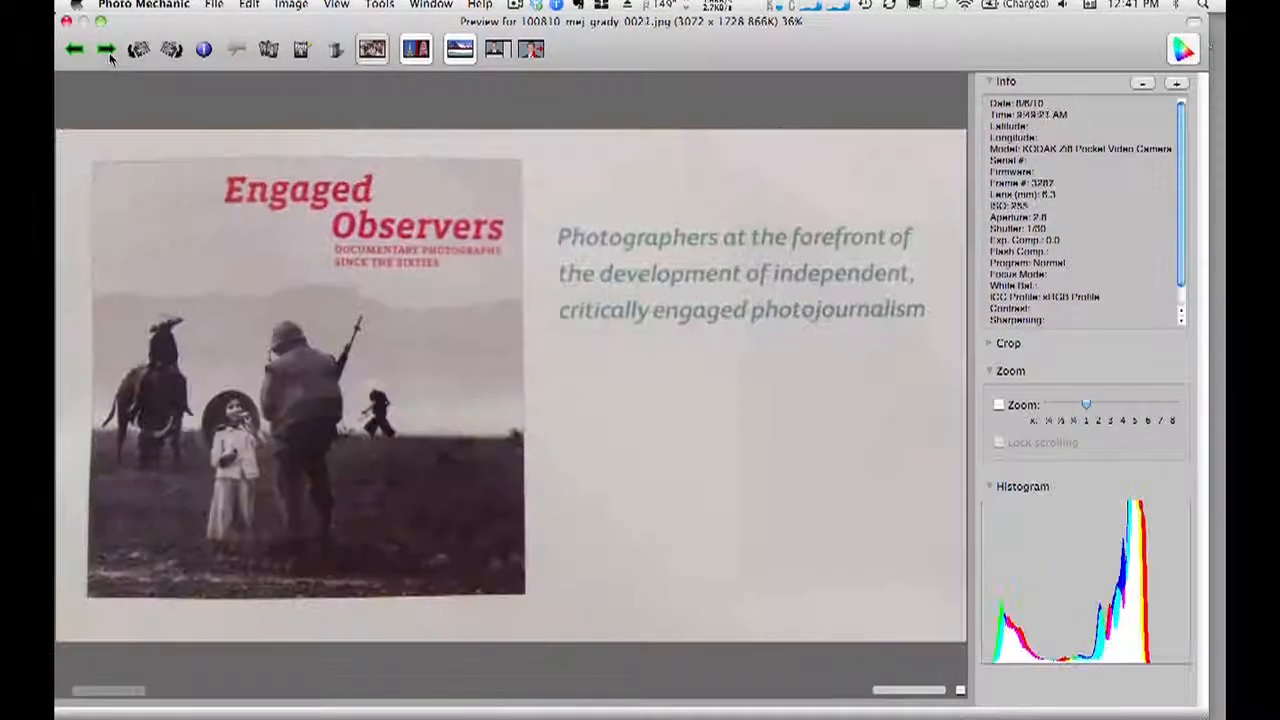
pyautogui.press('Left')
pyautogui.press('Left')
pyautogui.press('Left')
pyautogui.press('Left')
pyautogui.press('Left')
pyautogui.press('Left')
pyautogui.press('Left')
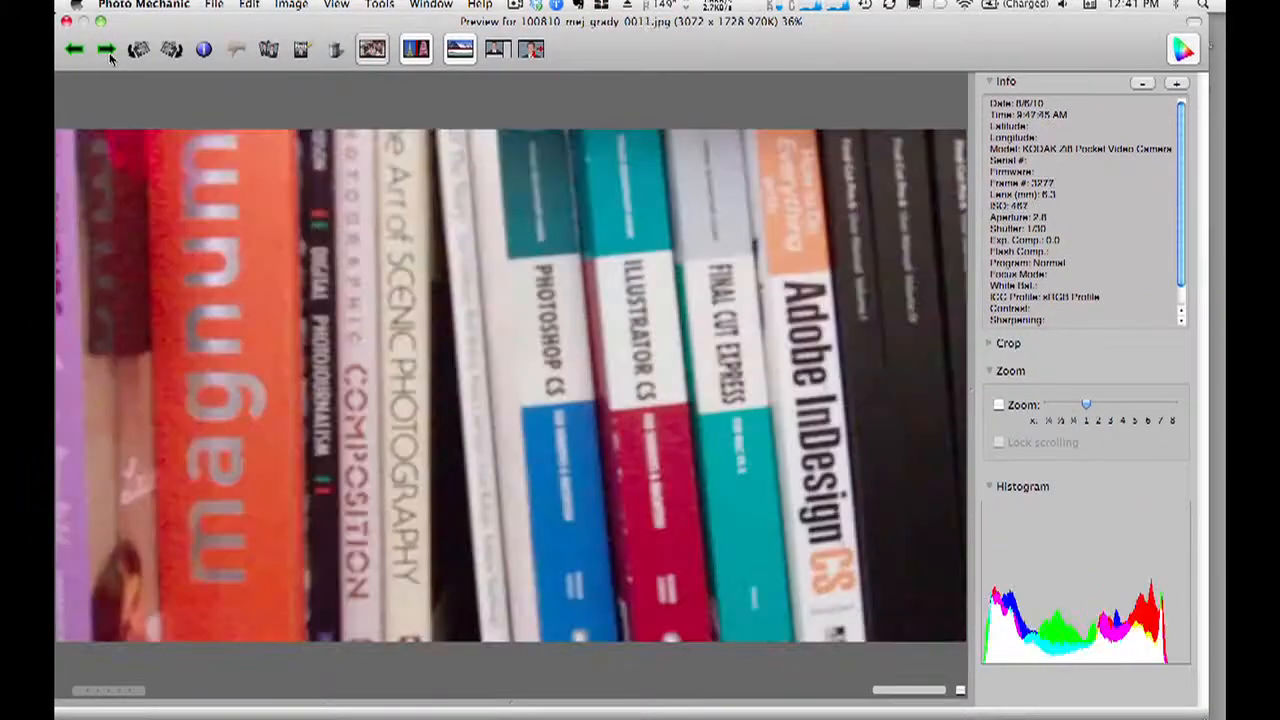
# Step: Compare the similar close-ups of the software book spines and tag 100810_mej_grady_0013.jpg
pyautogui.press('Right')
pyautogui.press('Right')
pyautogui.press('Right')
pyautogui.press('Right')
pyautogui.press('Right')
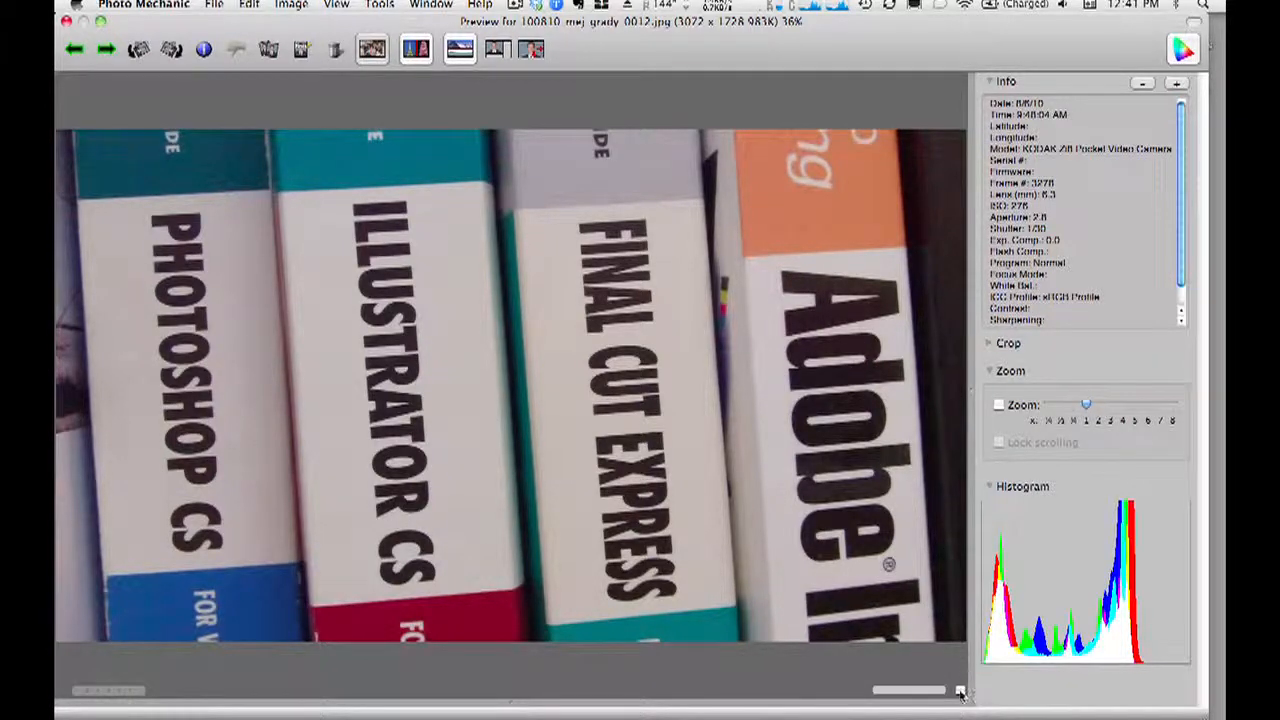
pyautogui.press('Left')
pyautogui.press('Right')
pyautogui.press('Right')
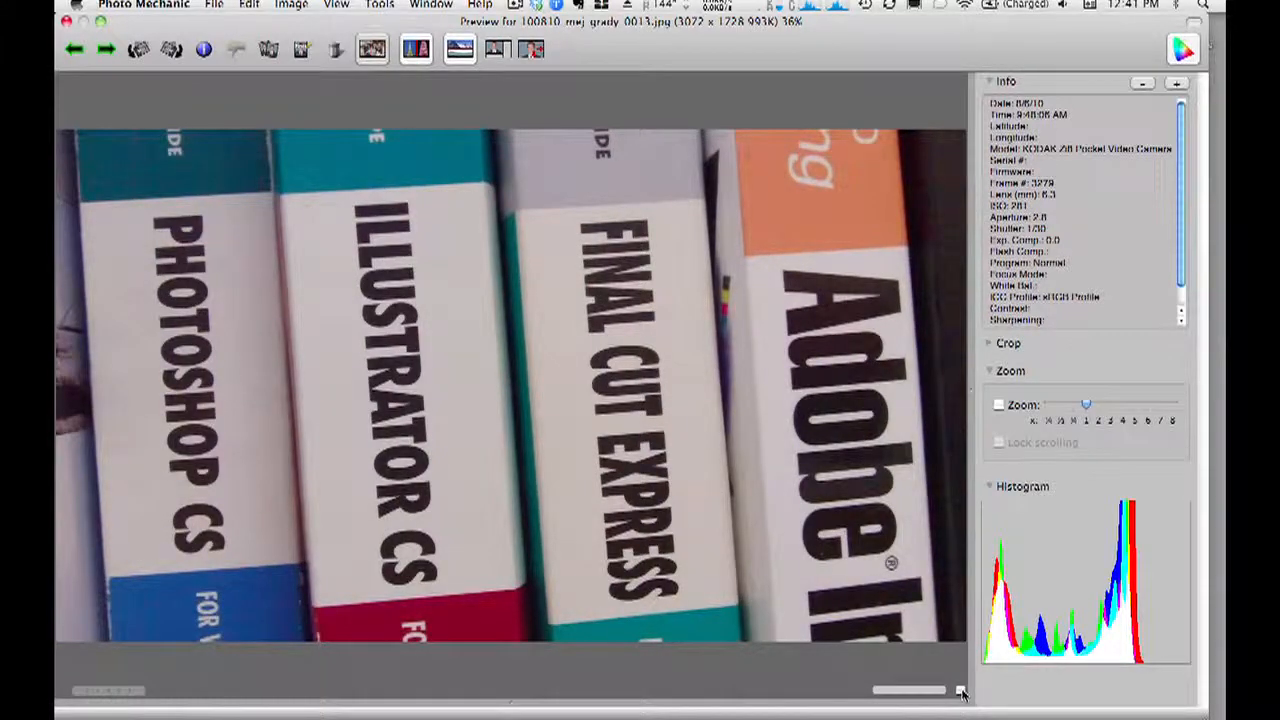
# Step: Page forward through the remaining previews as far as the Back-to-School sign photos
pyautogui.press('Right')
pyautogui.press('Right')
pyautogui.press('Right')
pyautogui.press('Right')
pyautogui.press('Right')
pyautogui.press('Right')
pyautogui.press('Right')
pyautogui.press('Right')
pyautogui.press('Right')
pyautogui.press('Right')
pyautogui.press('Right')
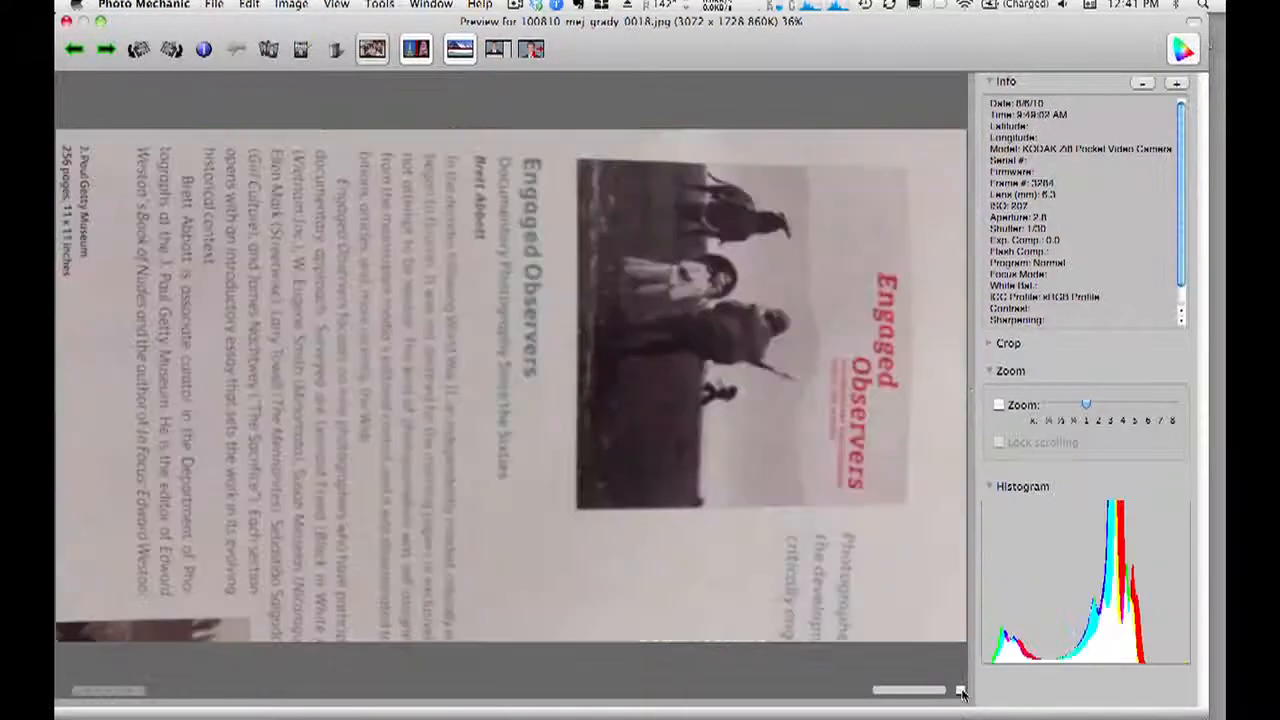
pyautogui.press('Right')
pyautogui.press('Right')
pyautogui.press('Right')
pyautogui.press('Right')
pyautogui.press('Right')
pyautogui.press('Right')
pyautogui.press('Right')
pyautogui.press('Right')
pyautogui.press('Right')
pyautogui.press('Right')
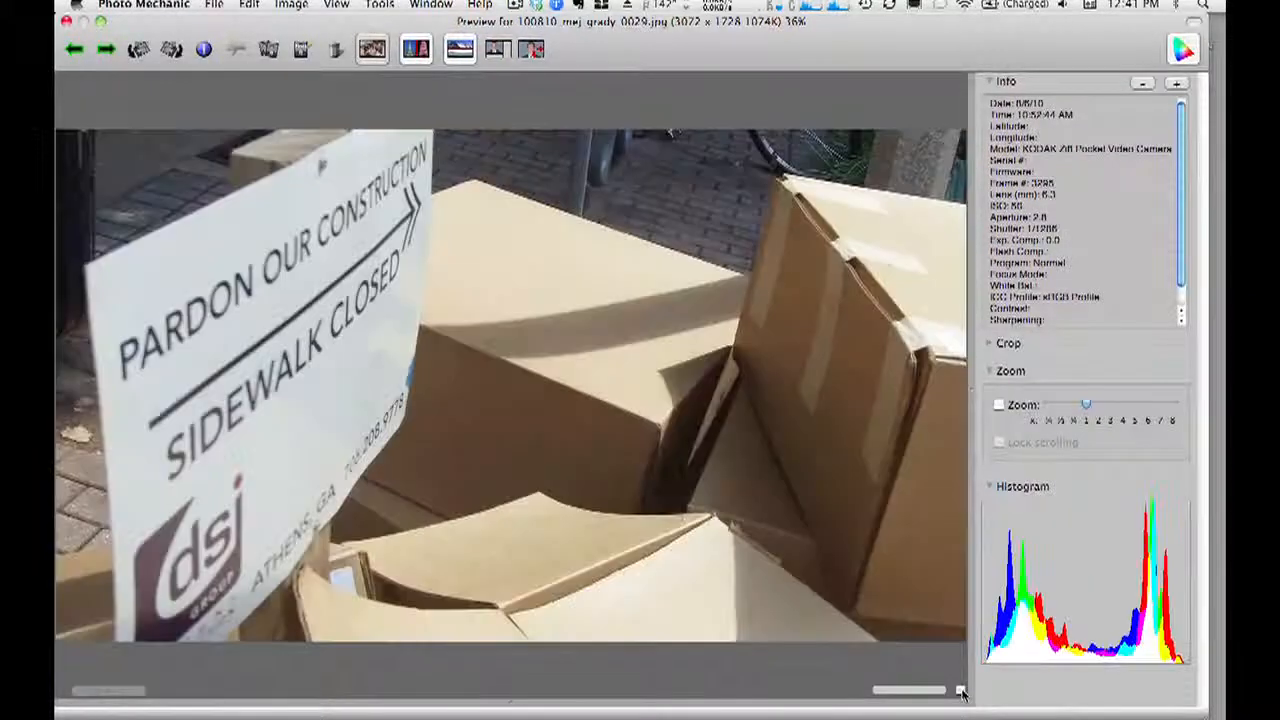
pyautogui.press('Right')
pyautogui.press('Right')
pyautogui.press('Right')
pyautogui.press('Right')
pyautogui.press('Right')
pyautogui.press('Right')
pyautogui.press('Right')
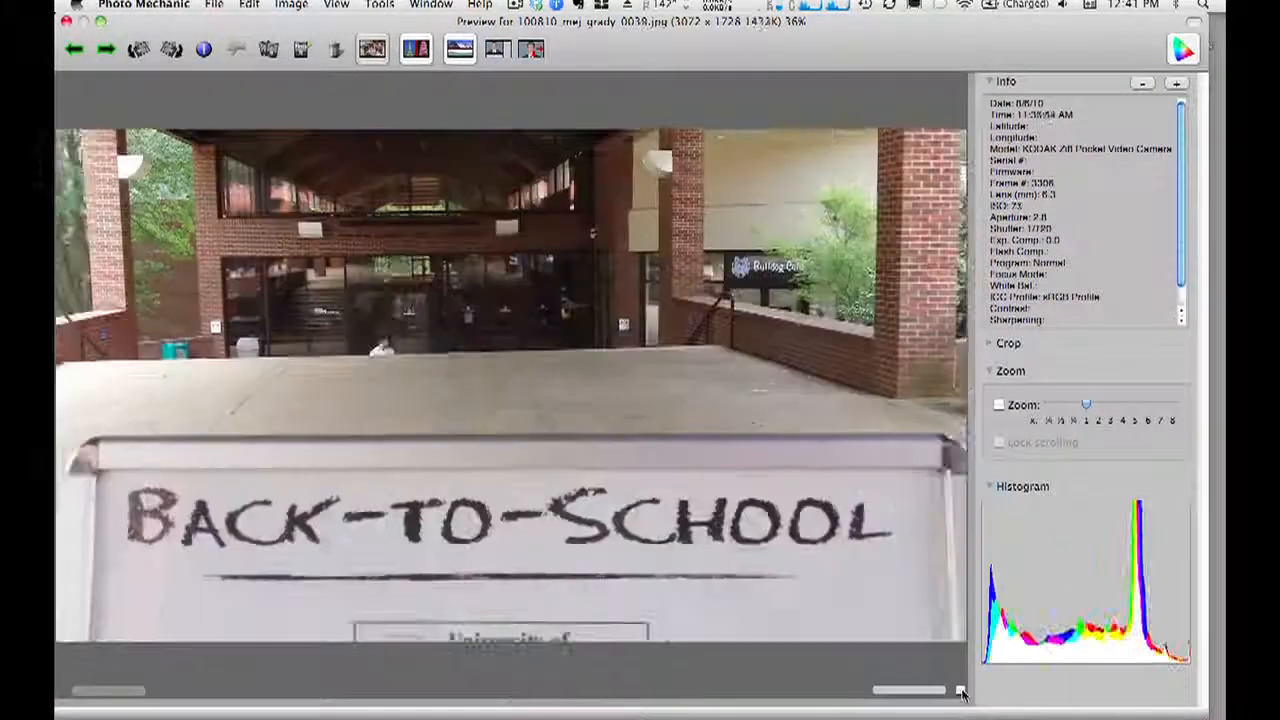
# Step: Compare the Back-to-School sign photos and tag 100810_mej_grady_0042.jpg
pyautogui.press('Left')
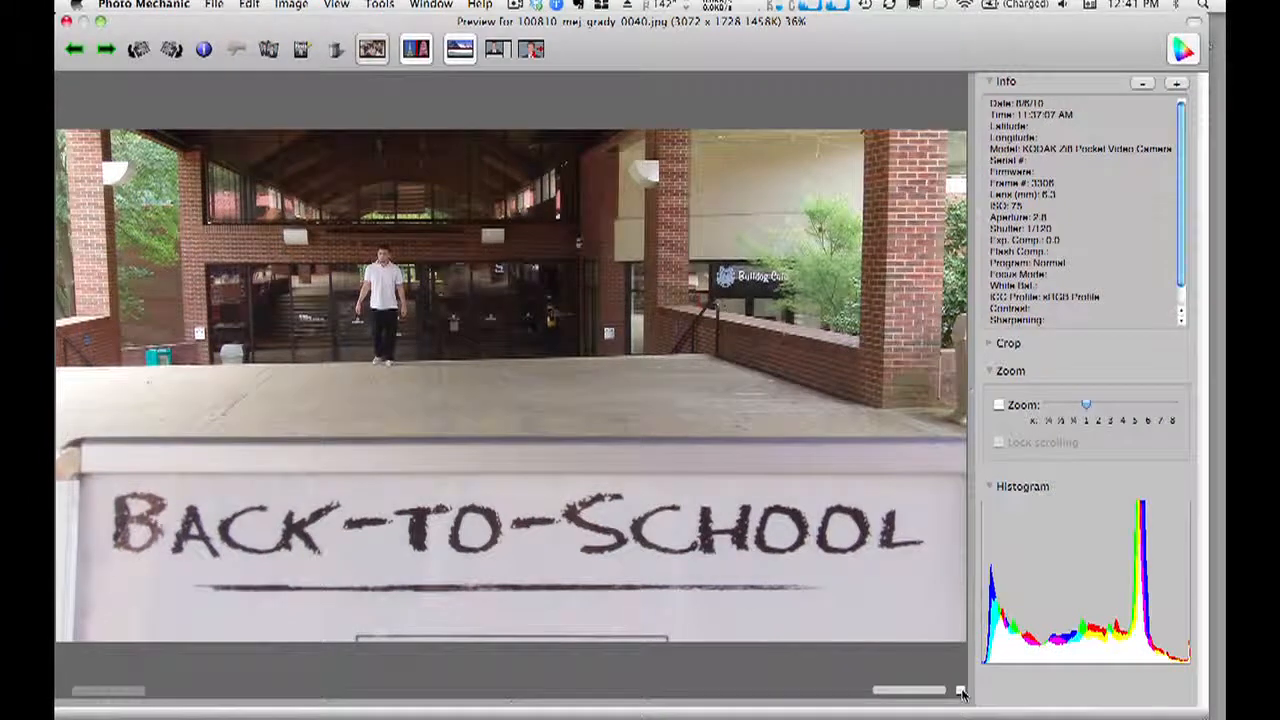
pyautogui.press('Right')
pyautogui.press('Right')
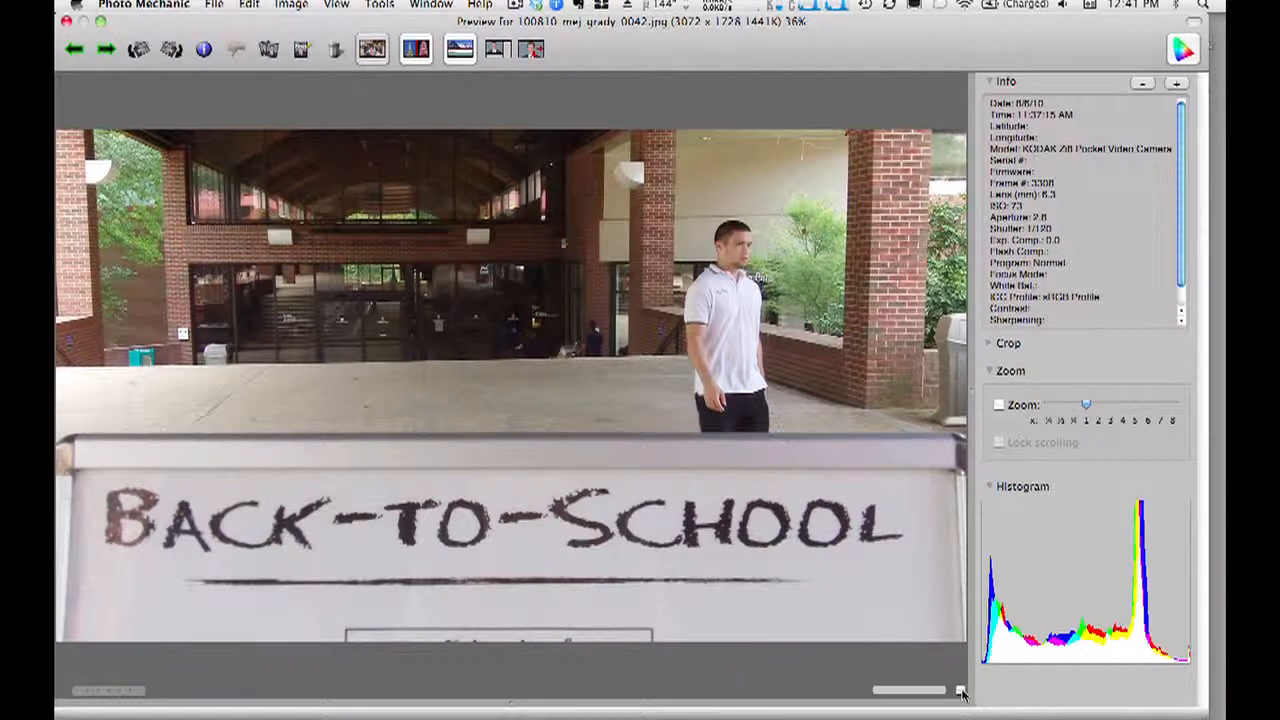
# Step: Close the preview and filter the contact sheet to show only the tagged photos
pyautogui.click(66, 21)
pyautogui.moveTo(568, 470)
pyautogui.scroll(10, 568, 470)
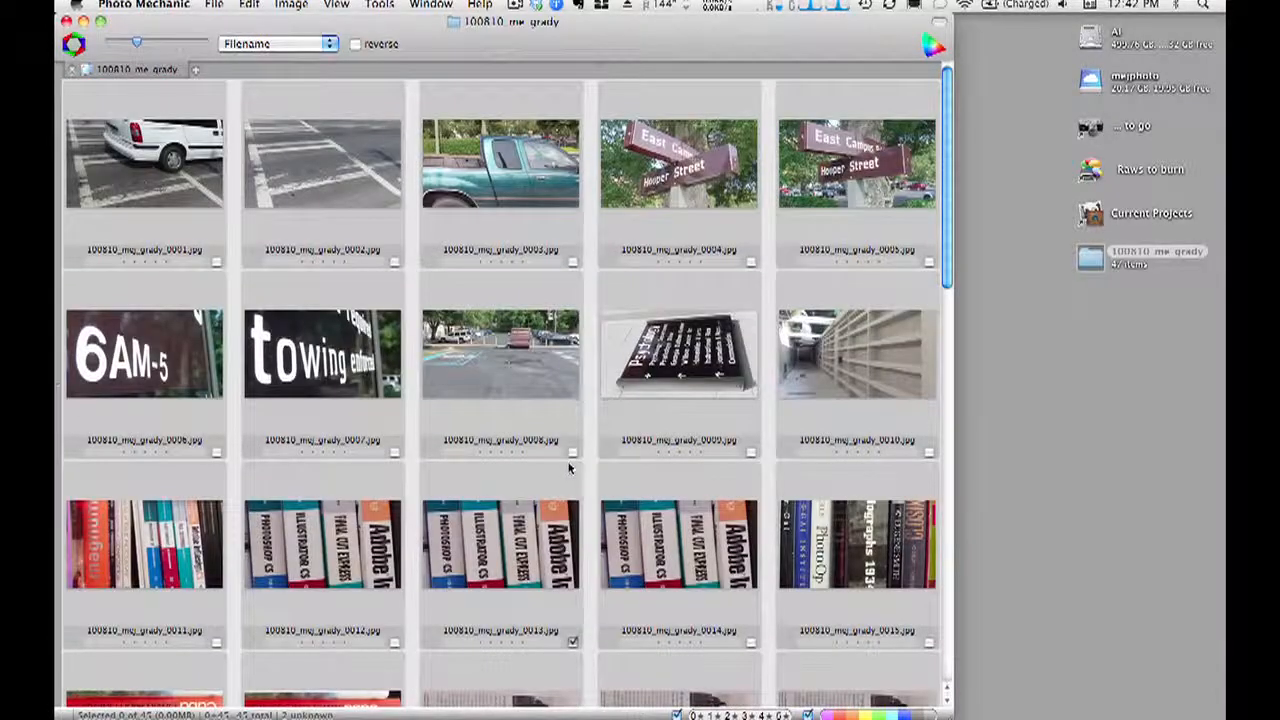
pyautogui.click(338, 5)
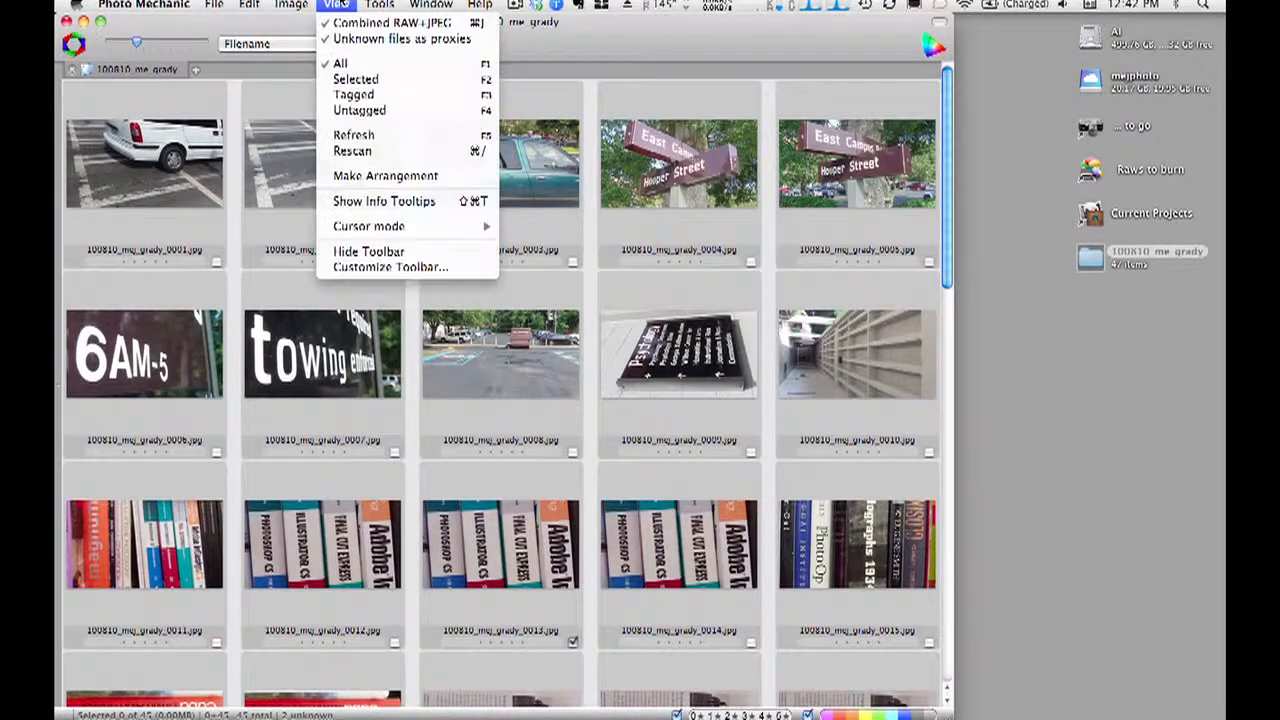
pyautogui.click(354, 95)
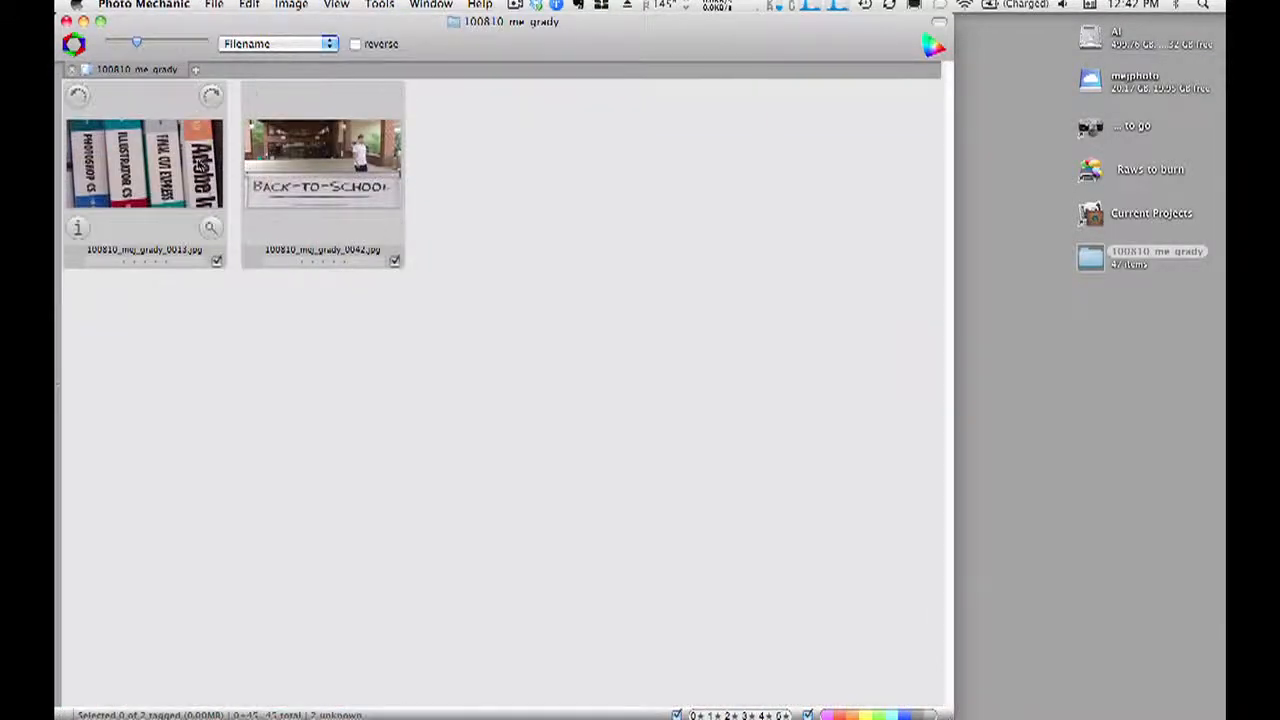
# Step: Select both tagged photos, 100810_mej_grady_0013.jpg and 100810_mej_grady_0042.jpg, and open them in Photoshop for editing
pyautogui.click(200, 170)
pyautogui.keyDown('shift'); pyautogui.click(258, 165); pyautogui.keyUp('shift')
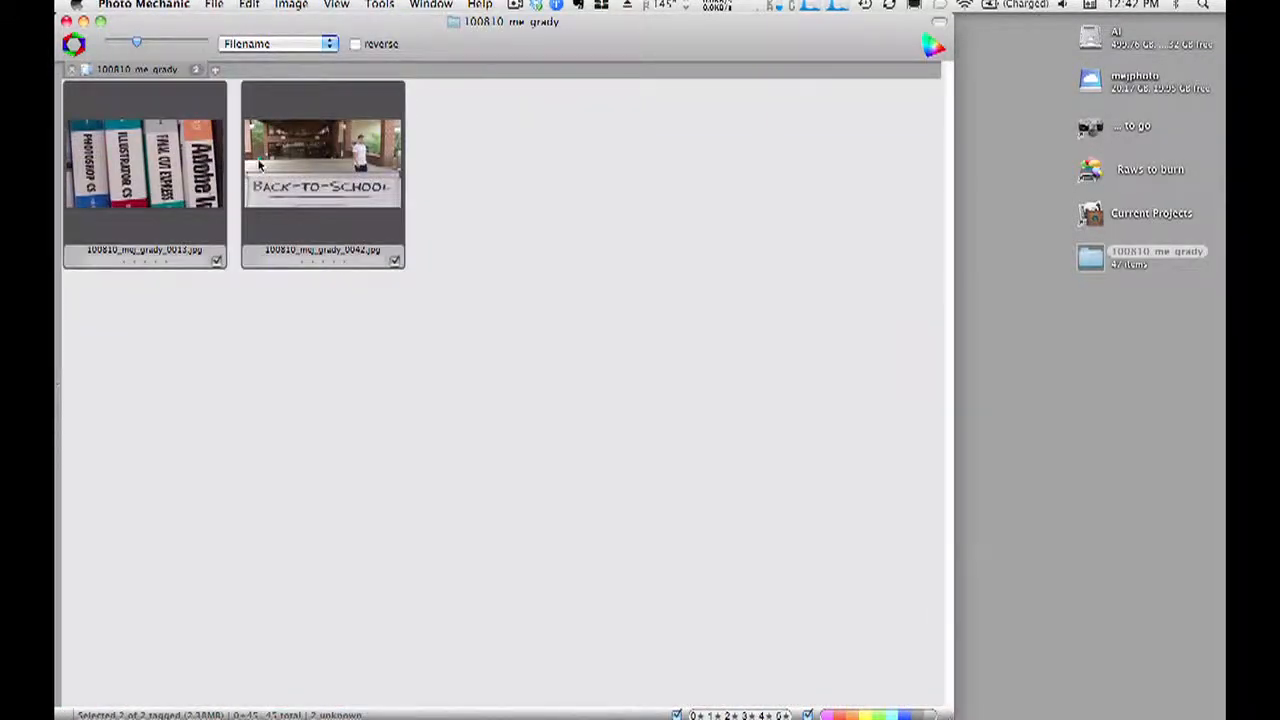
pyautogui.moveTo(250, 168)
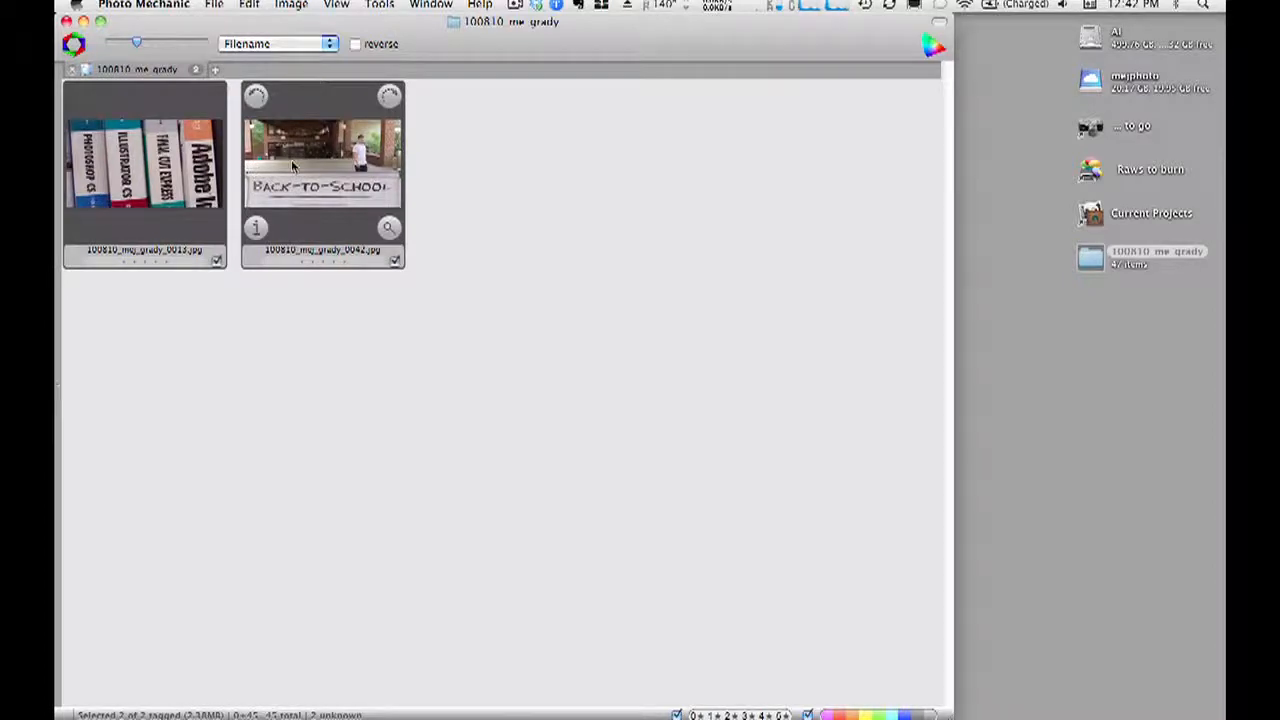
pyautogui.moveTo(198, 195)
pyautogui.moveTo(265, 193)
pyautogui.press('super+e')
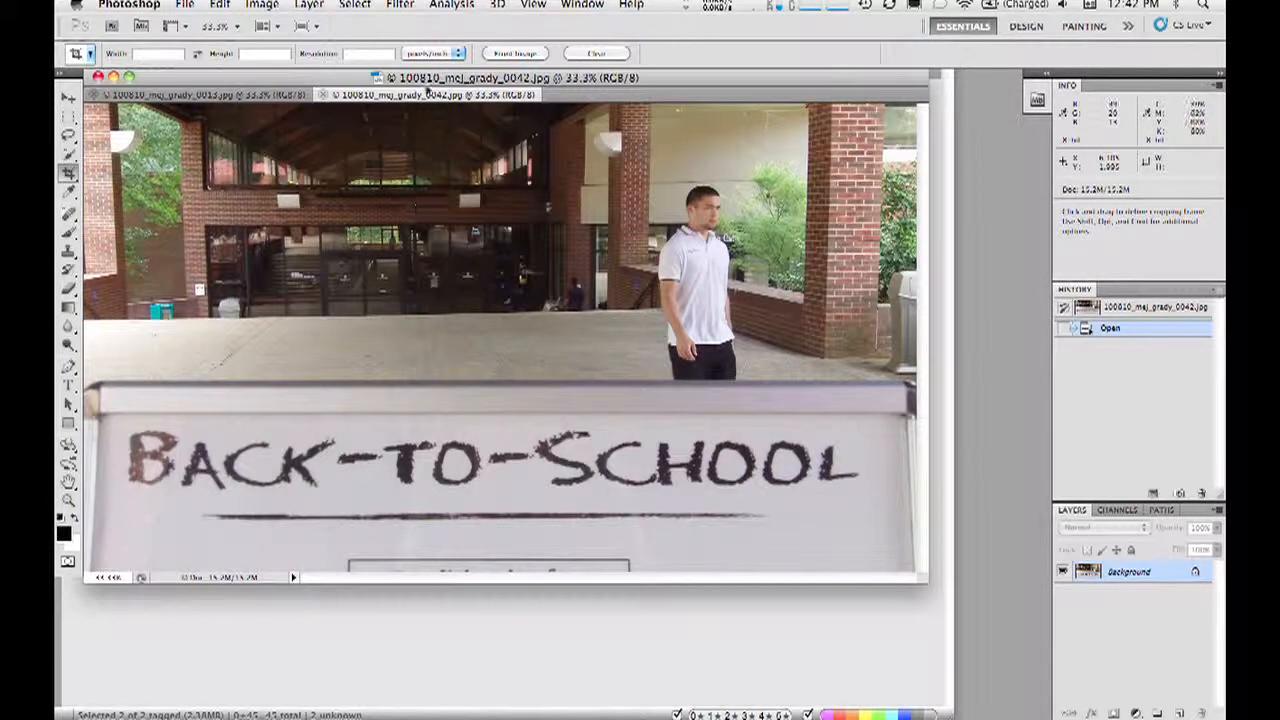
pyautogui.click(582, 5)
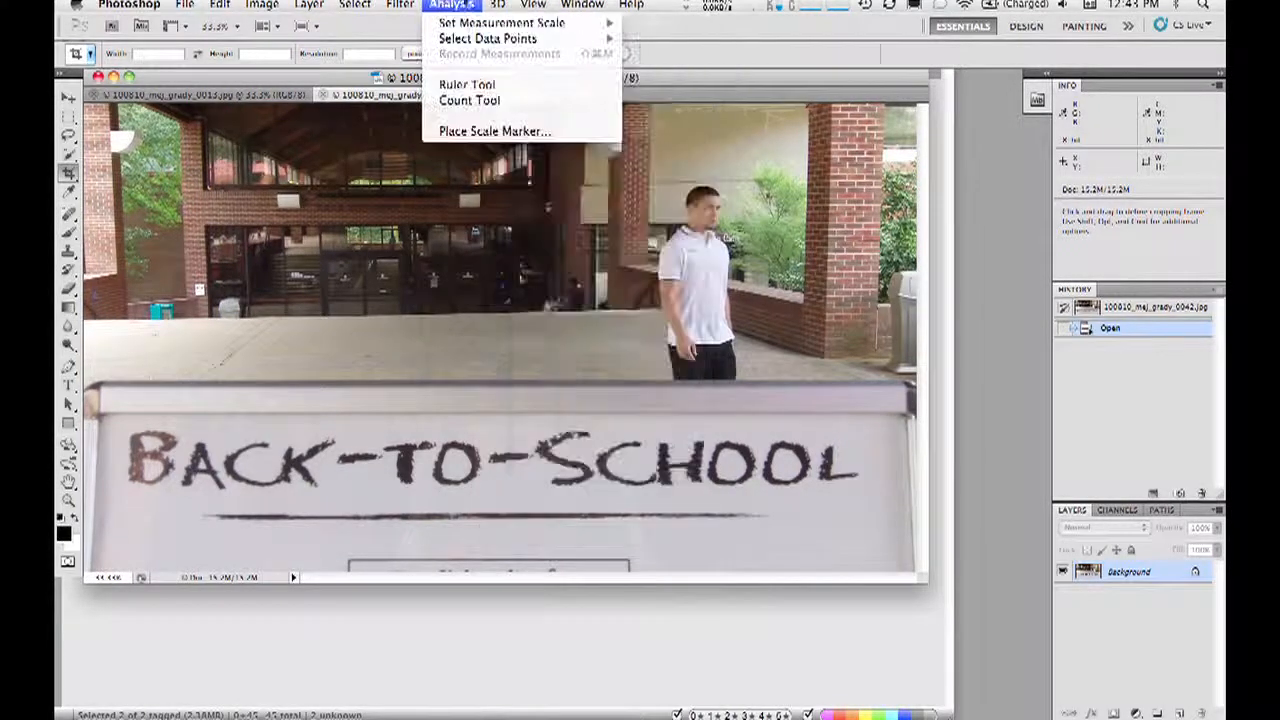
pyautogui.moveTo(255, 6)
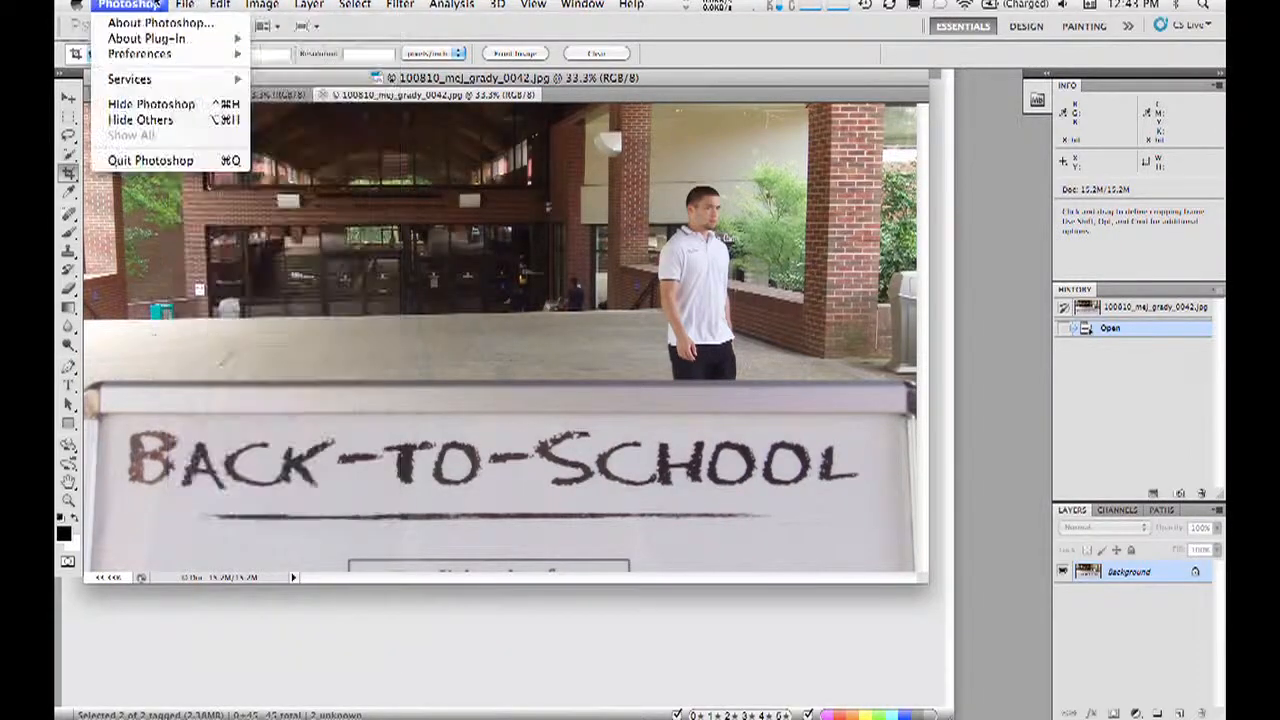
pyautogui.click(576, 6)
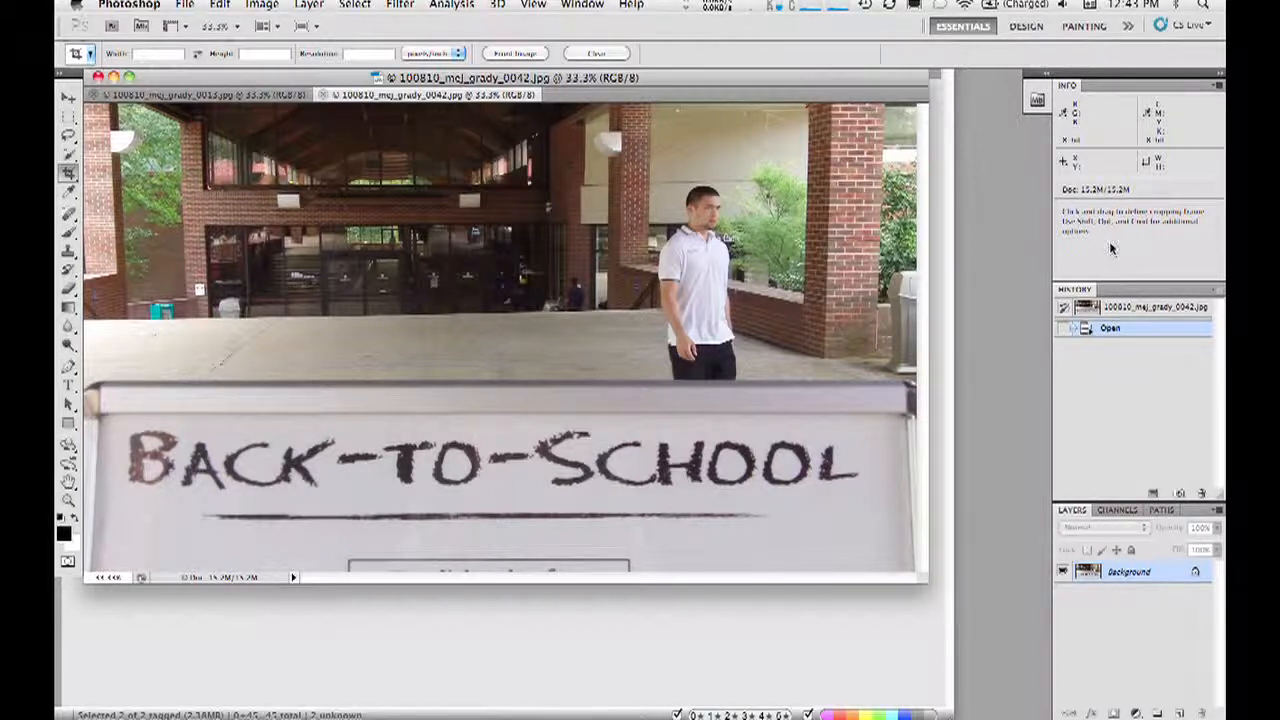
# Step: Close the Info panel's tab group and bring the Info panel back into the workspace
pyautogui.click(1218, 89)
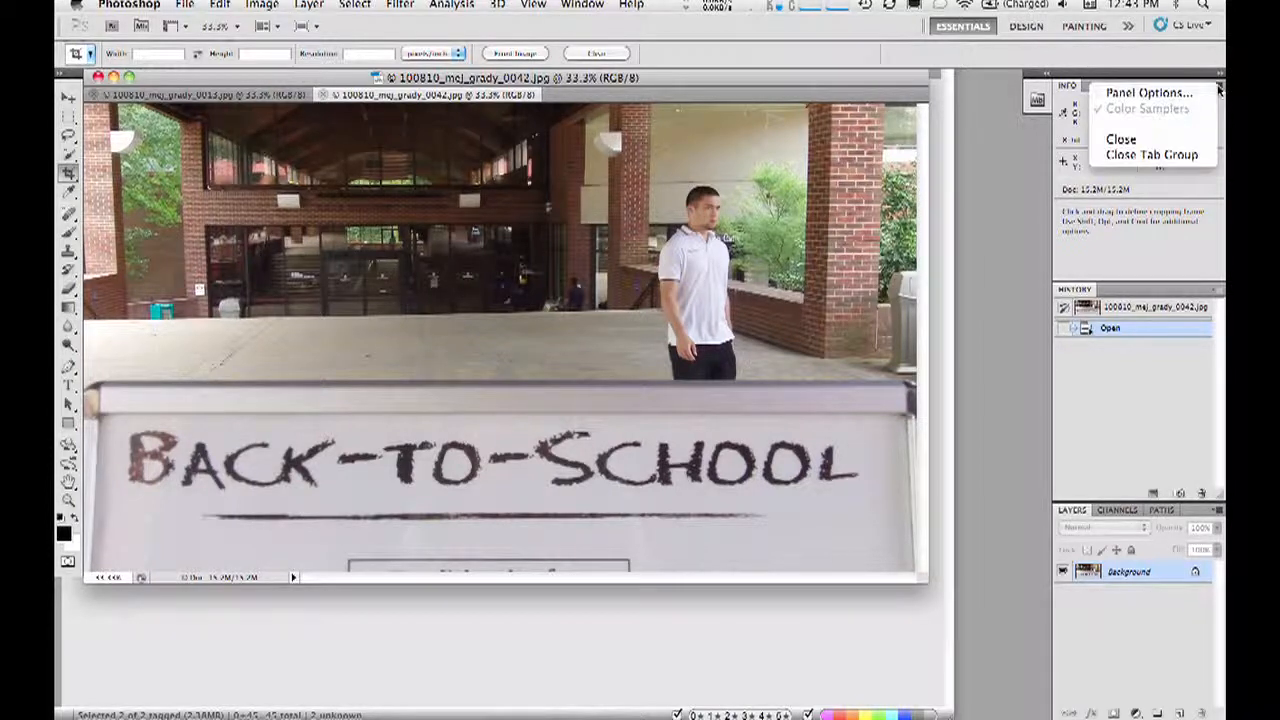
pyautogui.click(1186, 156)
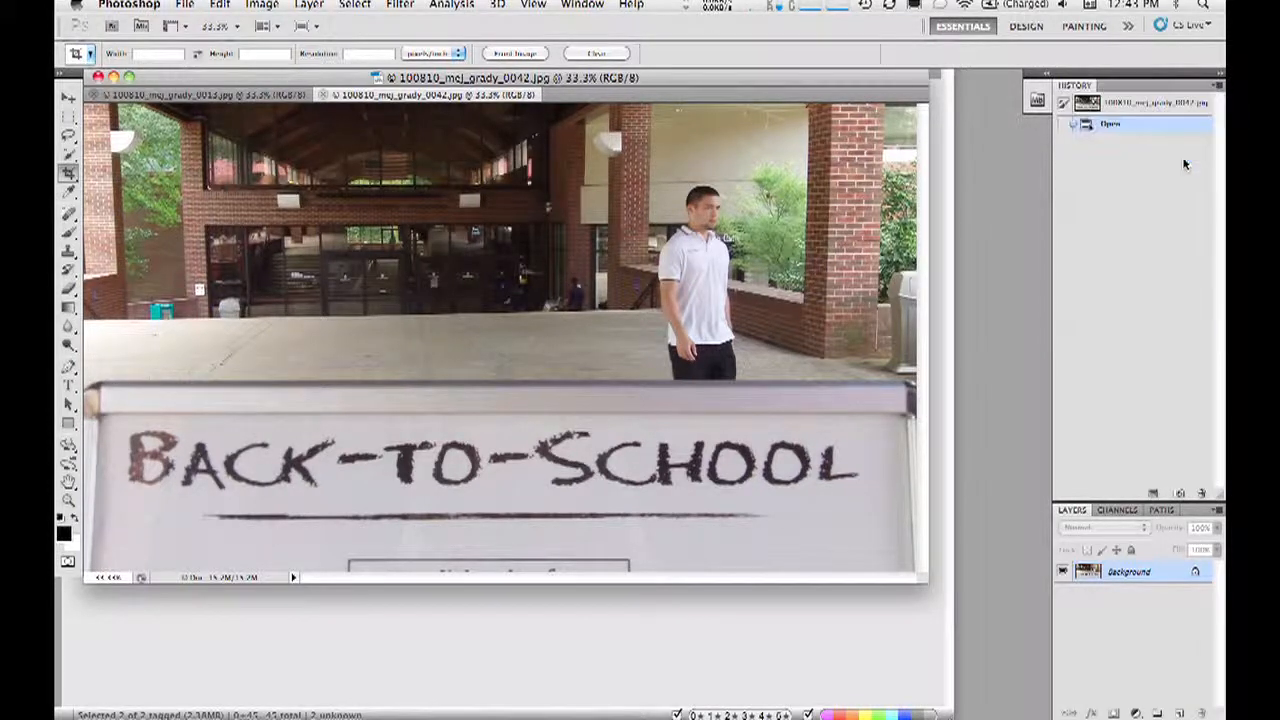
pyautogui.click(580, 5)
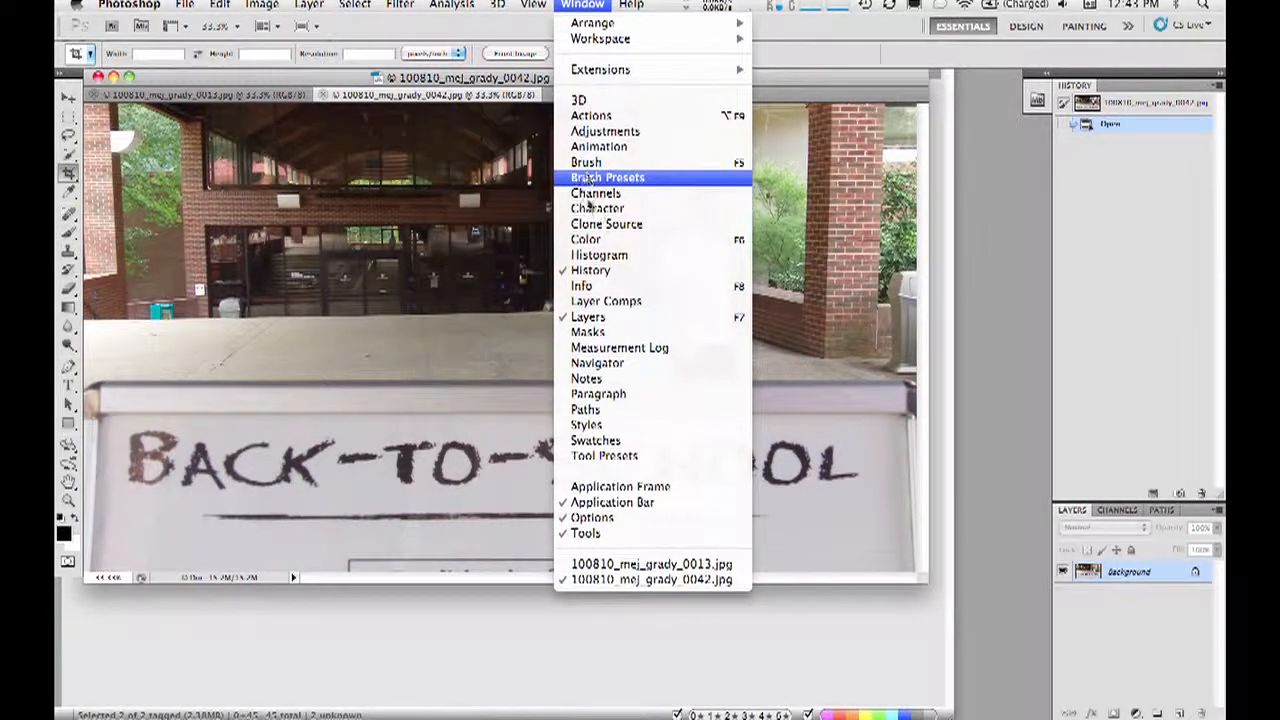
pyautogui.click(590, 285)
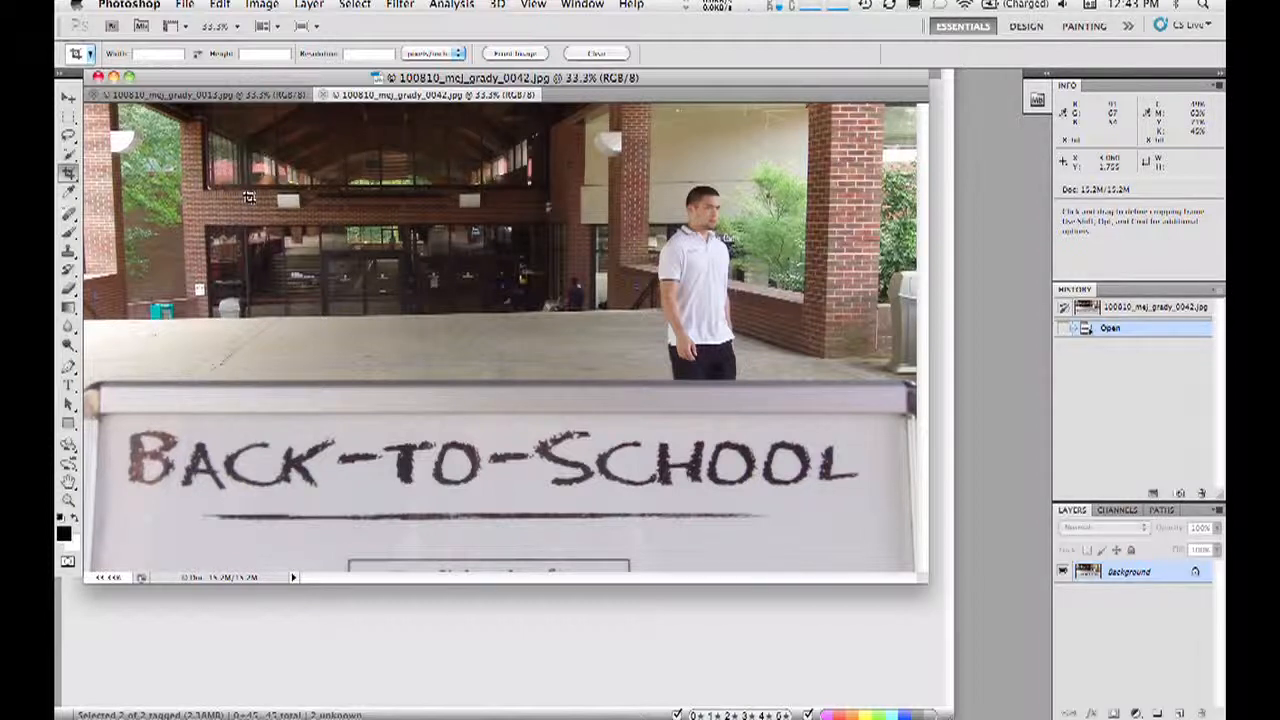
pyautogui.click(266, 5)
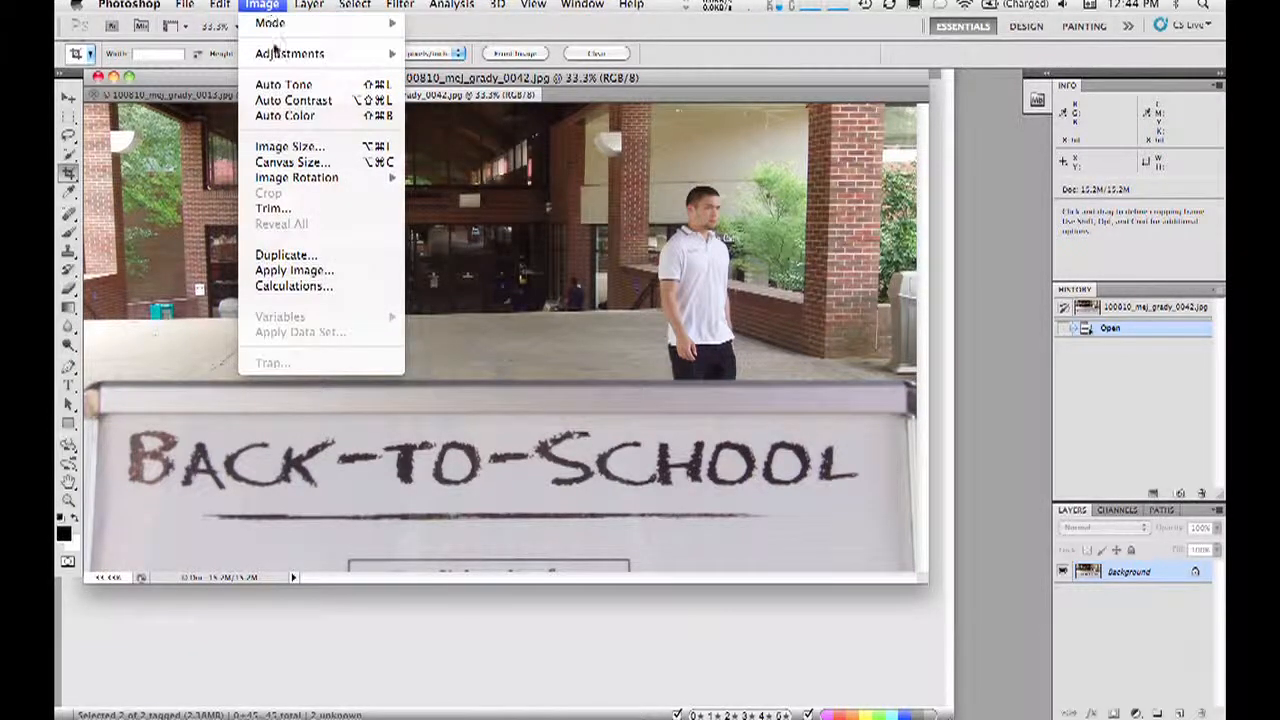
pyautogui.moveTo(278, 56)
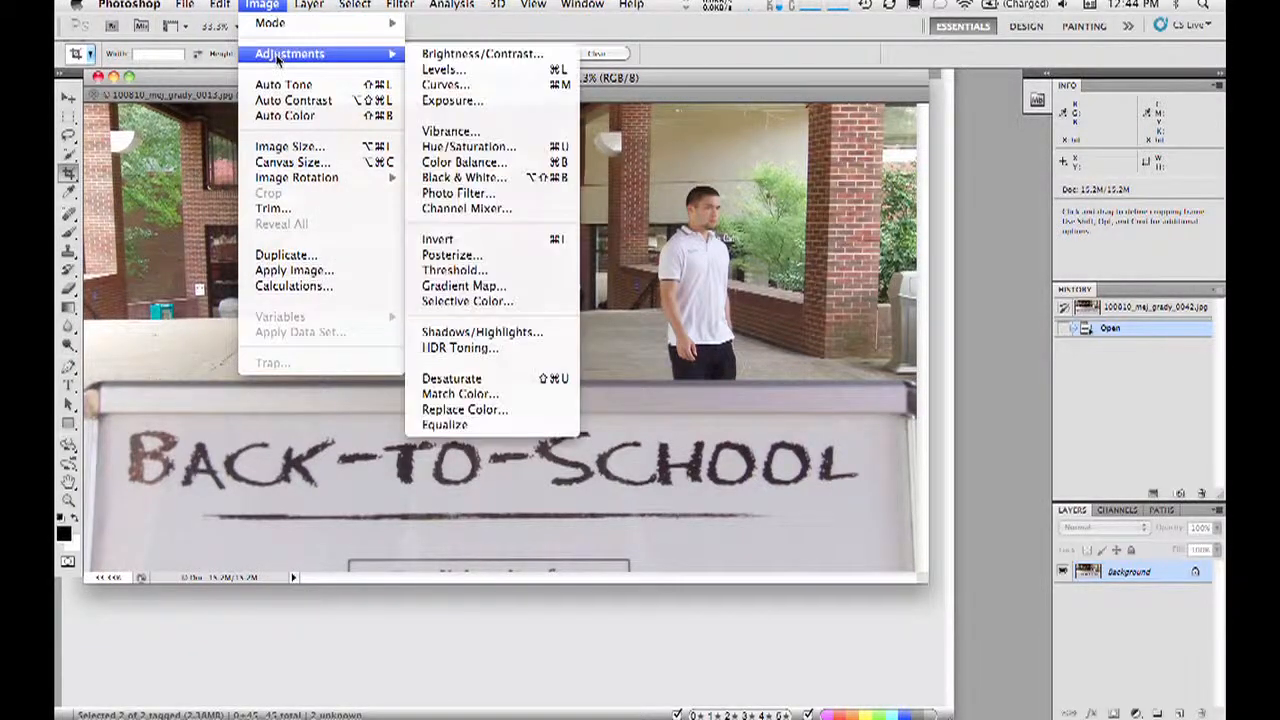
pyautogui.click(432, 54)
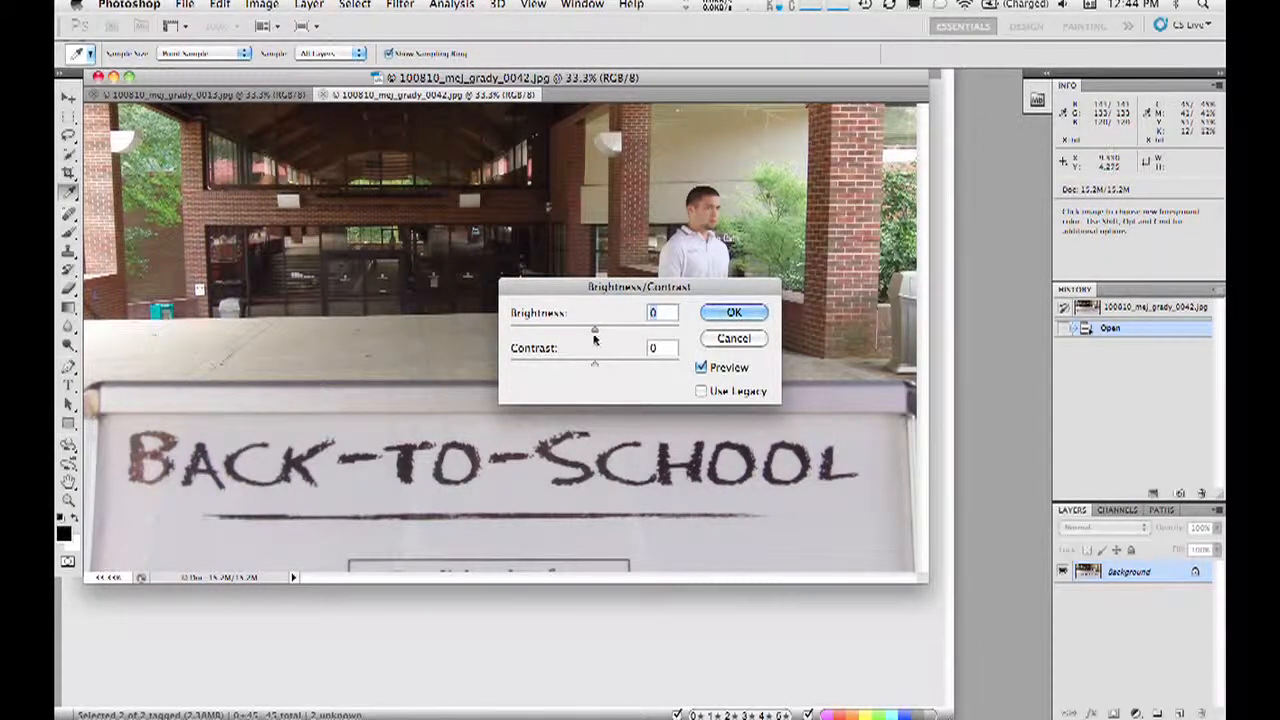
pyautogui.moveTo(594, 330); pyautogui.dragTo(580, 363)
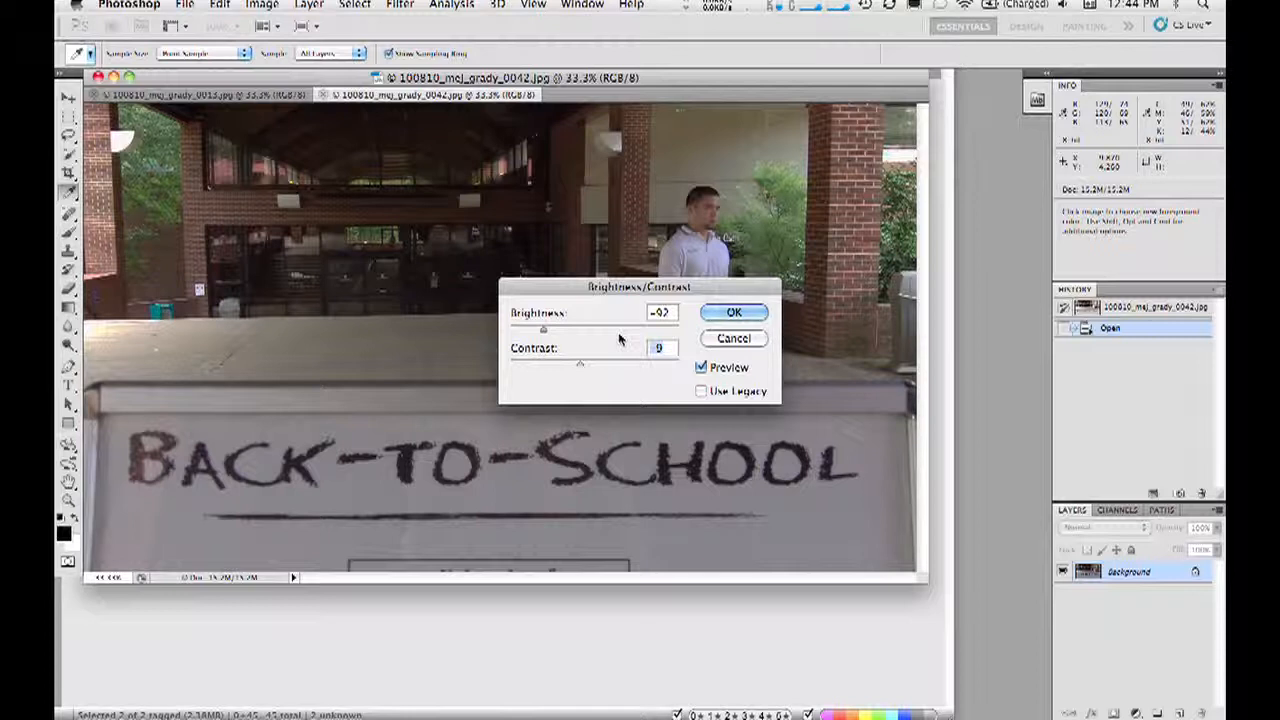
pyautogui.click(714, 339)
pyautogui.press('c')
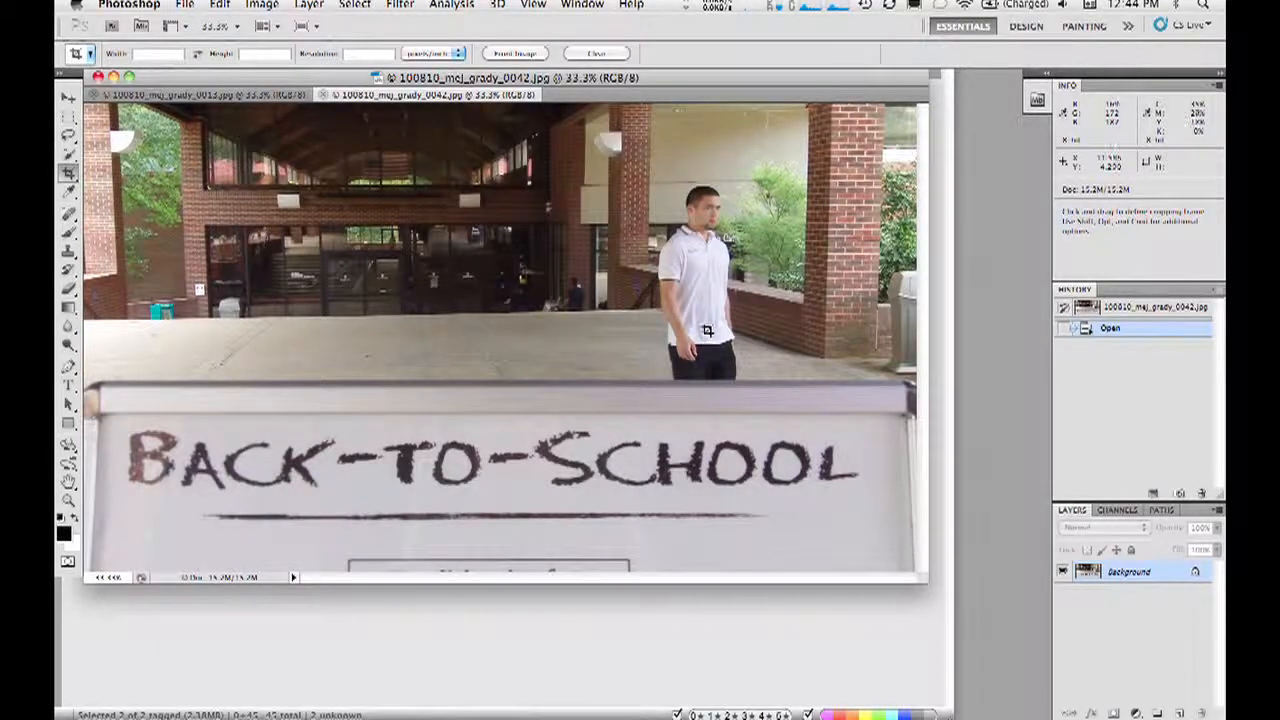
# Step: Apply a Levels adjustment to 100810_mej_grady_0042.jpg with the black input level at 4 and the white input level at 255
pyautogui.click(262, 5)
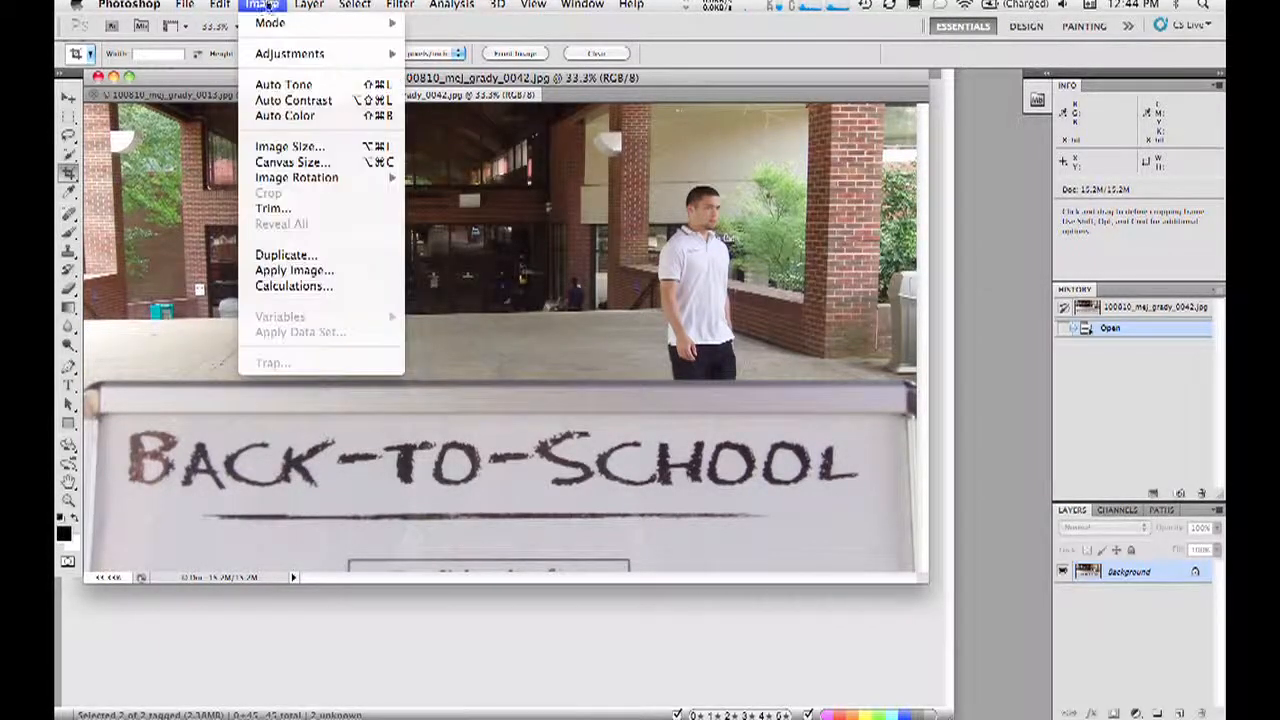
pyautogui.moveTo(292, 56)
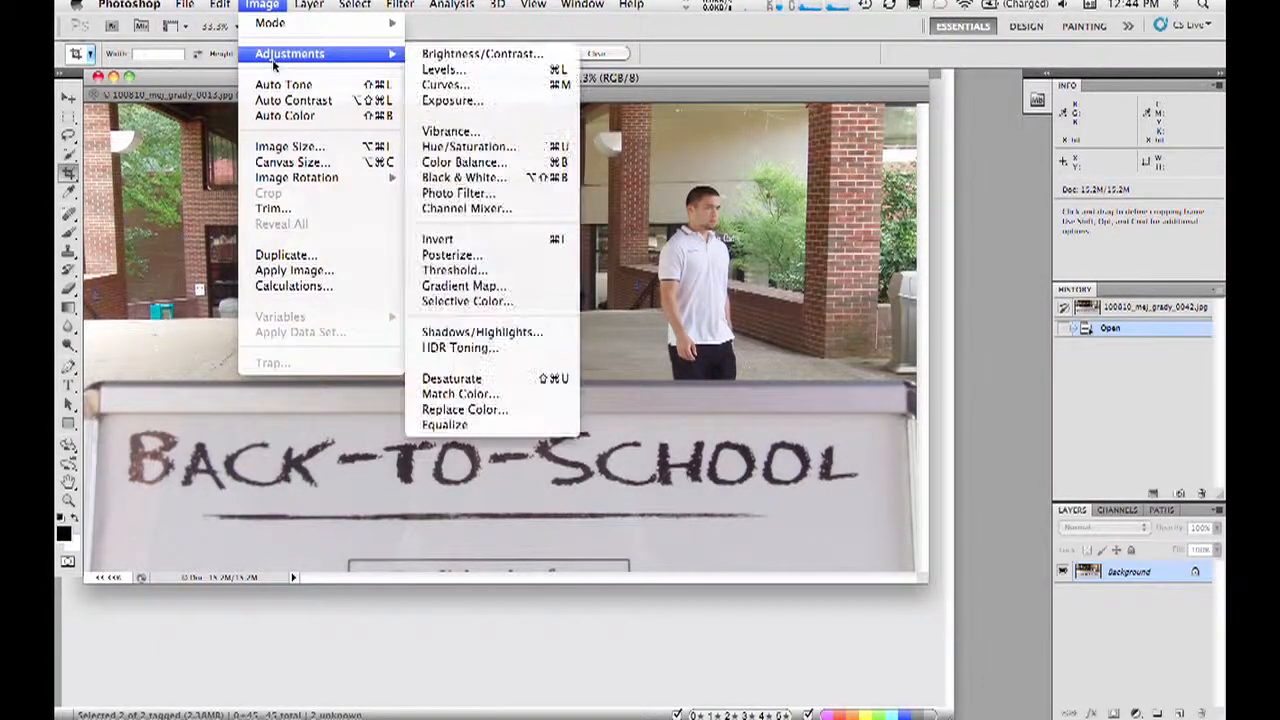
pyautogui.click(440, 70)
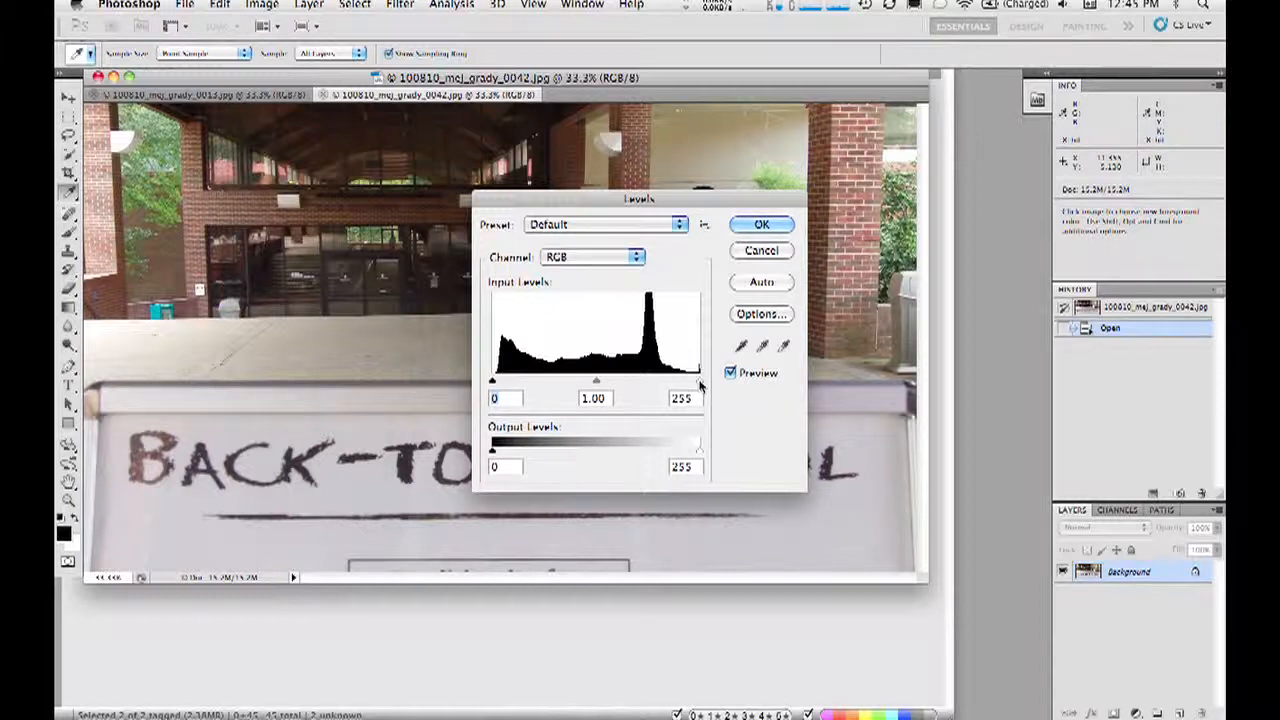
pyautogui.moveTo(700, 385)
pyautogui.mouseDown()
pyautogui.moveTo(681, 386)
pyautogui.moveTo(701, 386)
pyautogui.mouseUp()
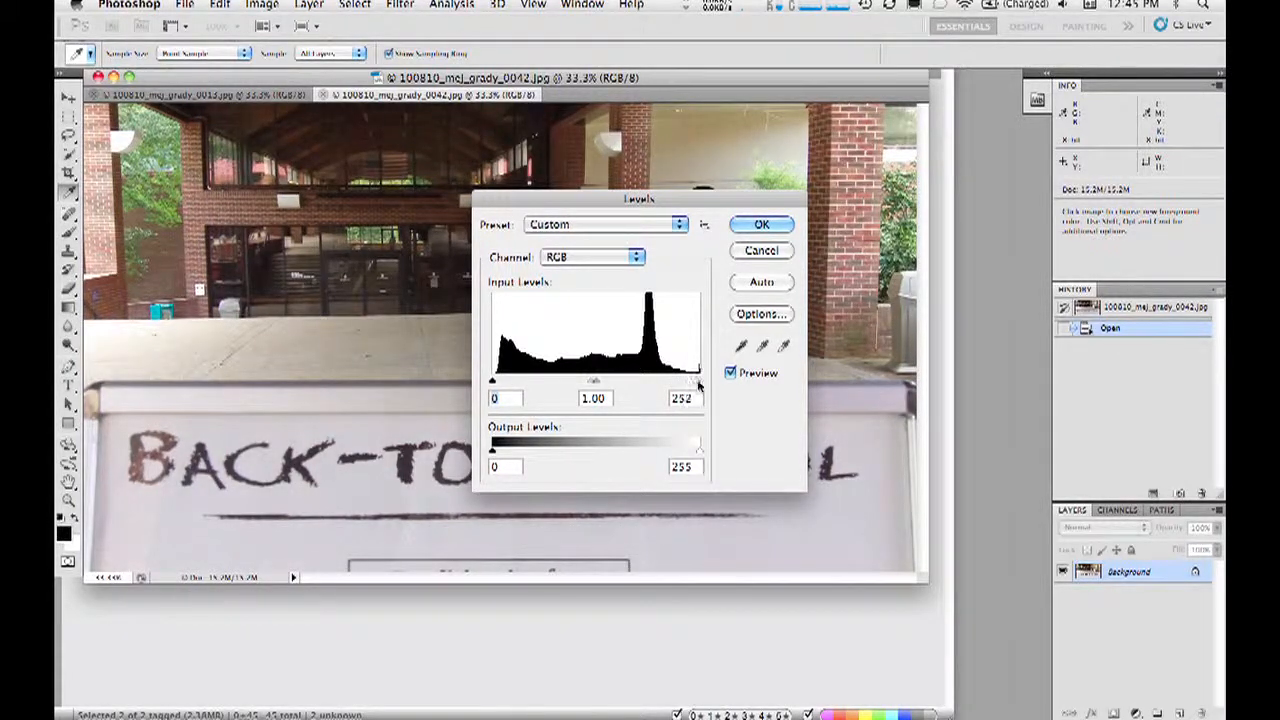
pyautogui.moveTo(492, 384); pyautogui.dragTo(492, 381)
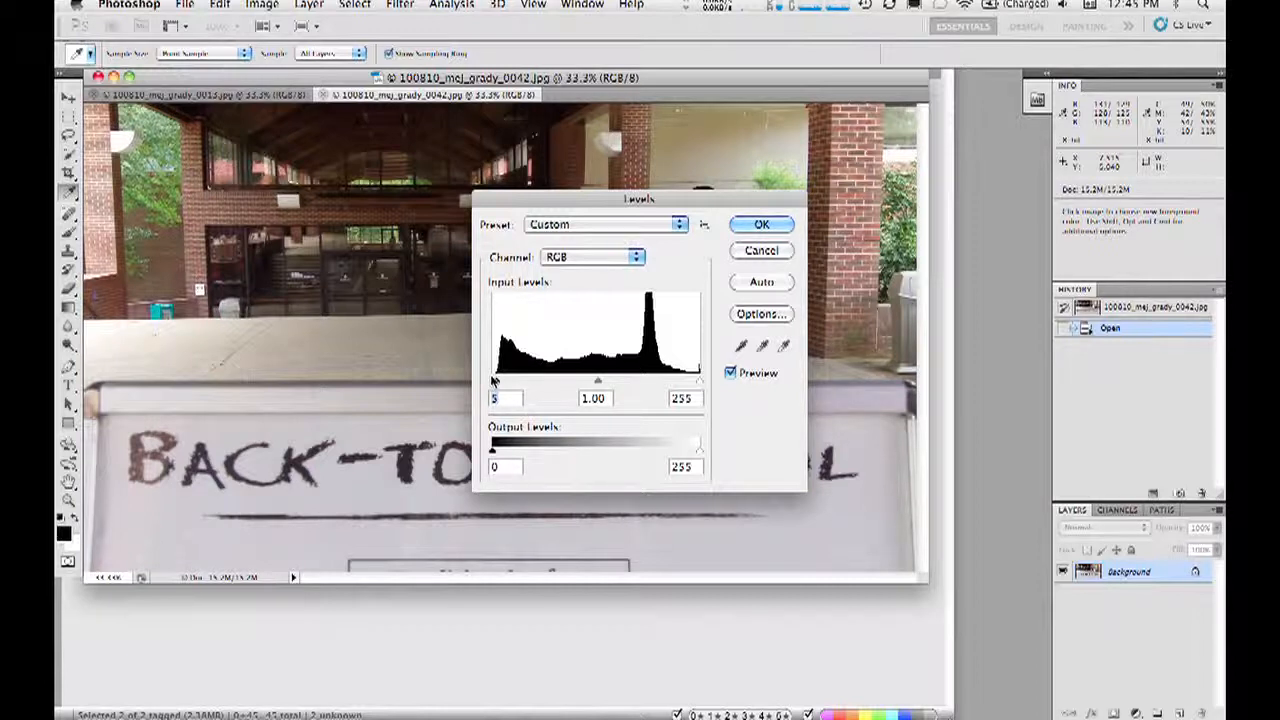
pyautogui.moveTo(492, 381)
pyautogui.mouseDown()
pyautogui.moveTo(561, 385)
pyautogui.moveTo(492, 385)
pyautogui.mouseUp()
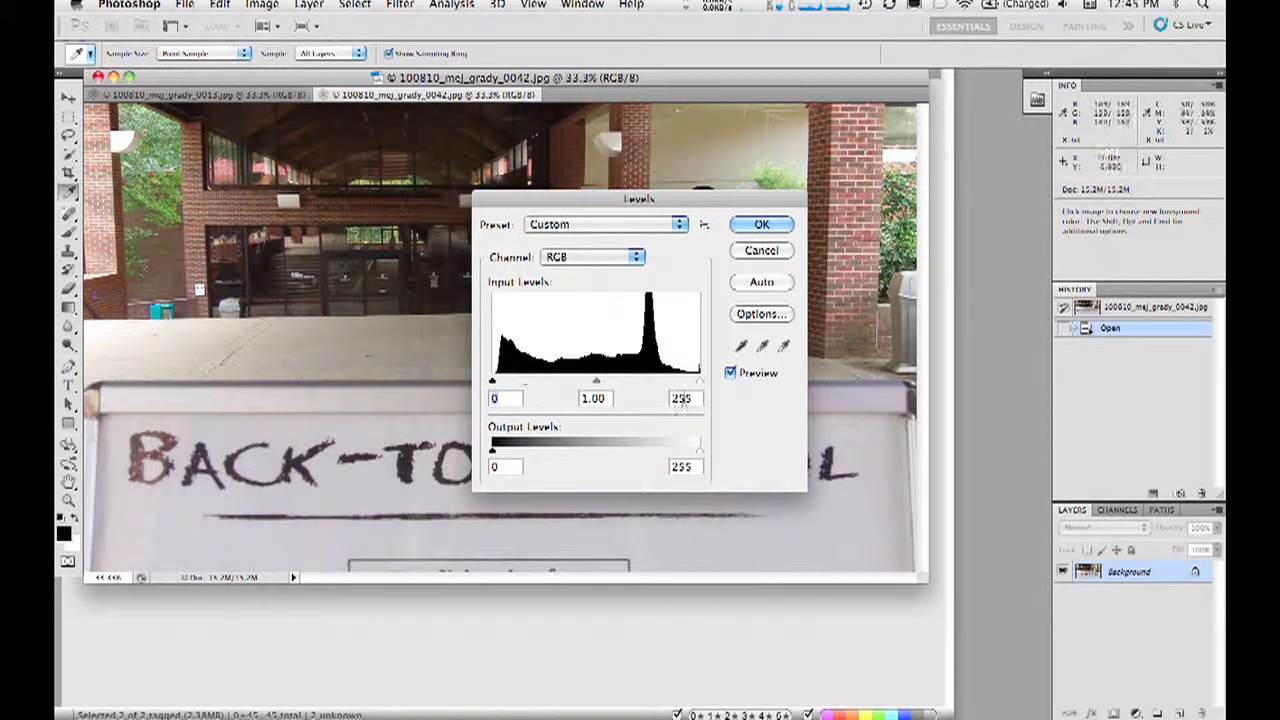
pyautogui.moveTo(697, 382)
pyautogui.mouseDown()
pyautogui.moveTo(629, 383)
pyautogui.moveTo(700, 383)
pyautogui.mouseUp()
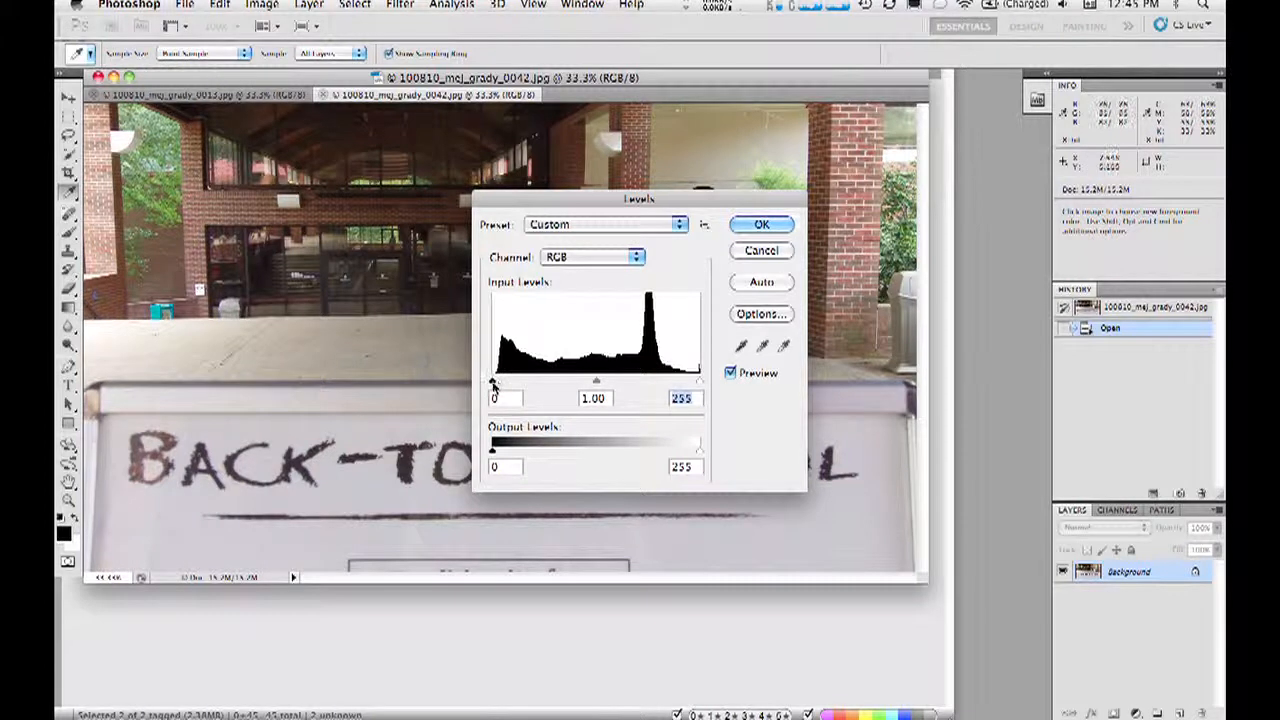
pyautogui.moveTo(493, 385); pyautogui.dragTo(497, 386)
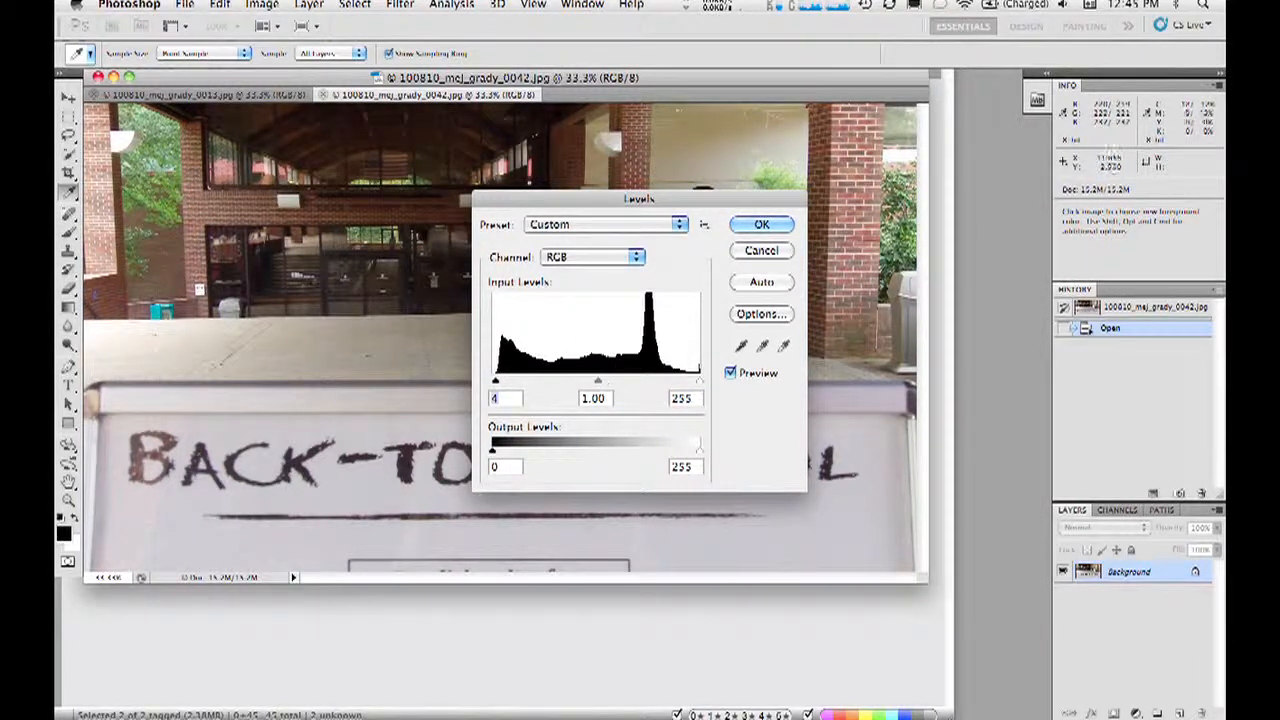
pyautogui.click(765, 225)
pyautogui.press('c')
# Step: Start a Curves adjustment on the Back-to-School photo and raise the midtones with a point at input 121, output 135
pyautogui.click(263, 5)
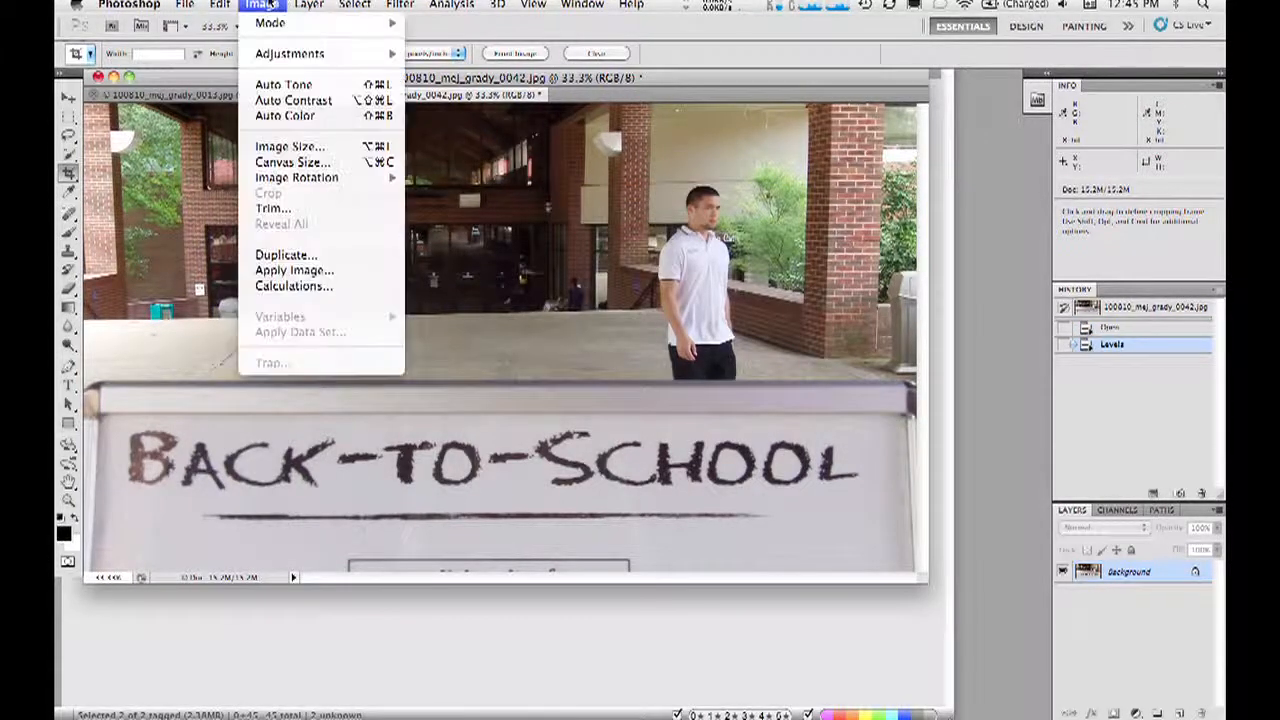
pyautogui.moveTo(310, 53)
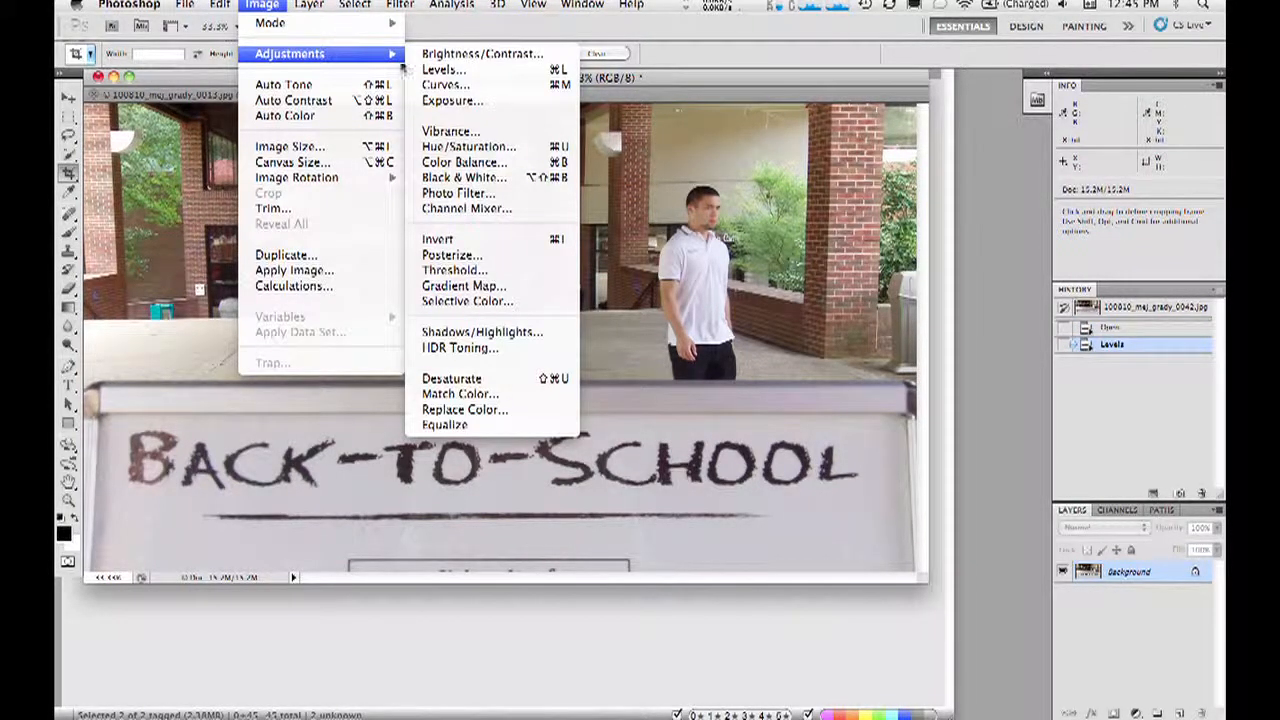
pyautogui.click(462, 87)
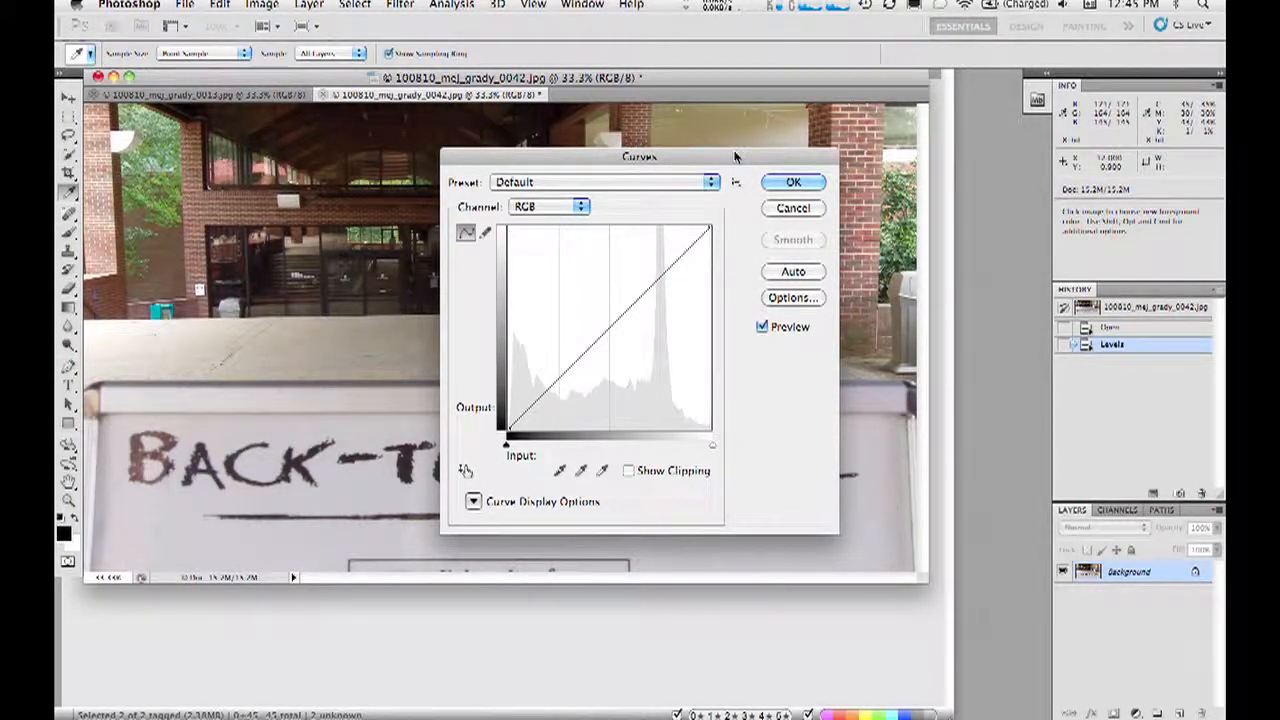
pyautogui.moveTo(743, 158); pyautogui.dragTo(1122, 20)
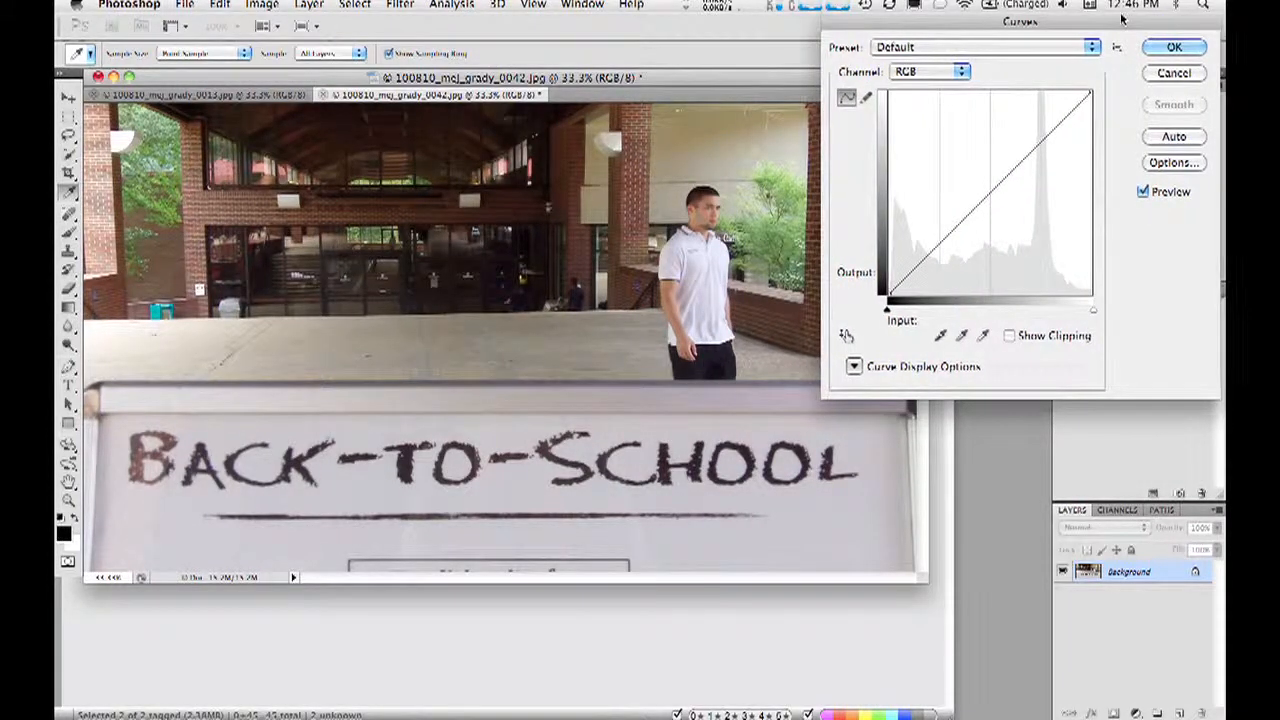
pyautogui.click(988, 191)
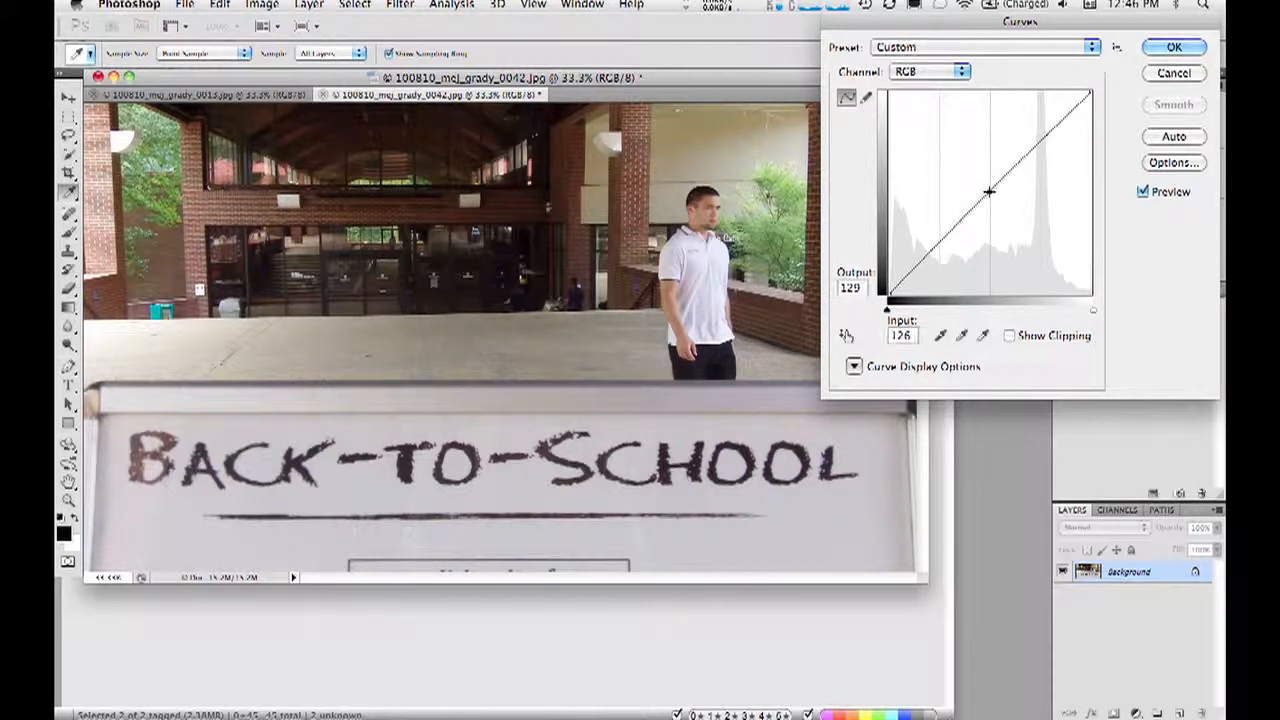
pyautogui.moveTo(988, 191)
pyautogui.mouseDown()
pyautogui.moveTo(968, 175)
pyautogui.moveTo(1009, 213)
pyautogui.moveTo(985, 186)
pyautogui.mouseUp()
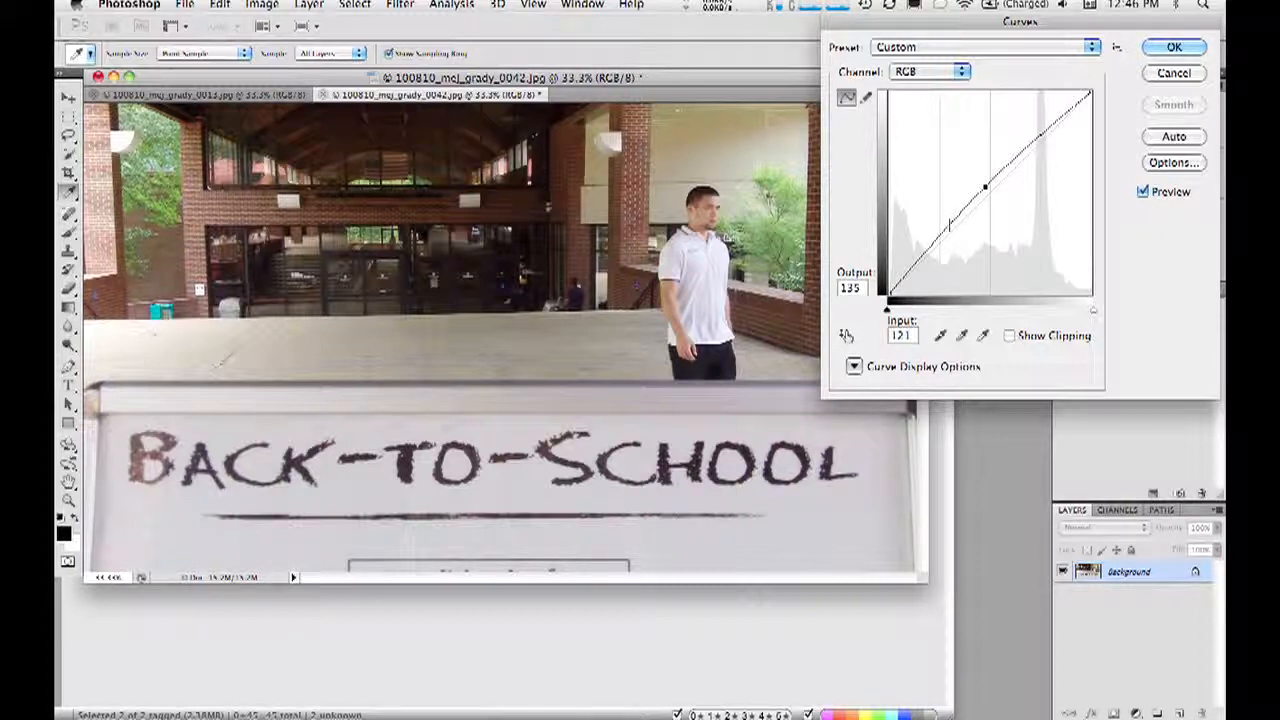
# Step: Add a second curve point for the darker tones at input 80, output 80
pyautogui.click(946, 226)
pyautogui.moveTo(946, 226); pyautogui.dragTo(953, 230)
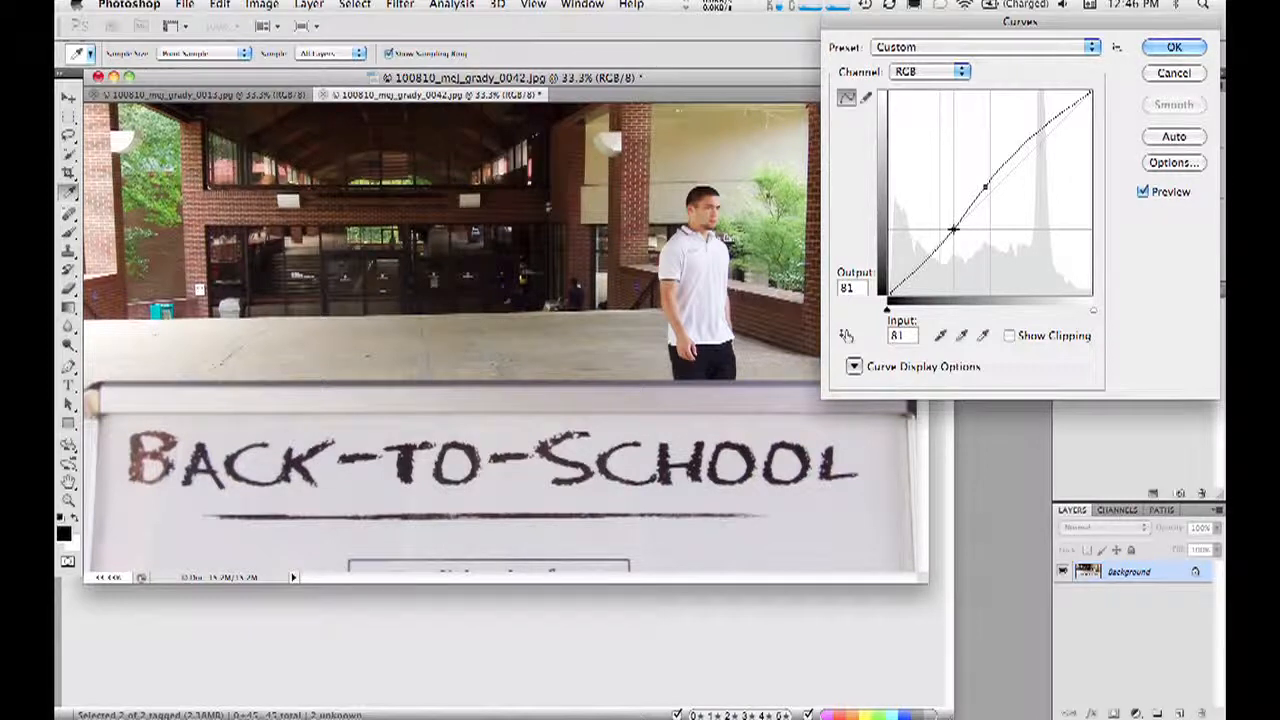
pyautogui.moveTo(953, 230)
pyautogui.mouseDown()
pyautogui.moveTo(939, 217)
pyautogui.moveTo(952, 229)
pyautogui.mouseUp()
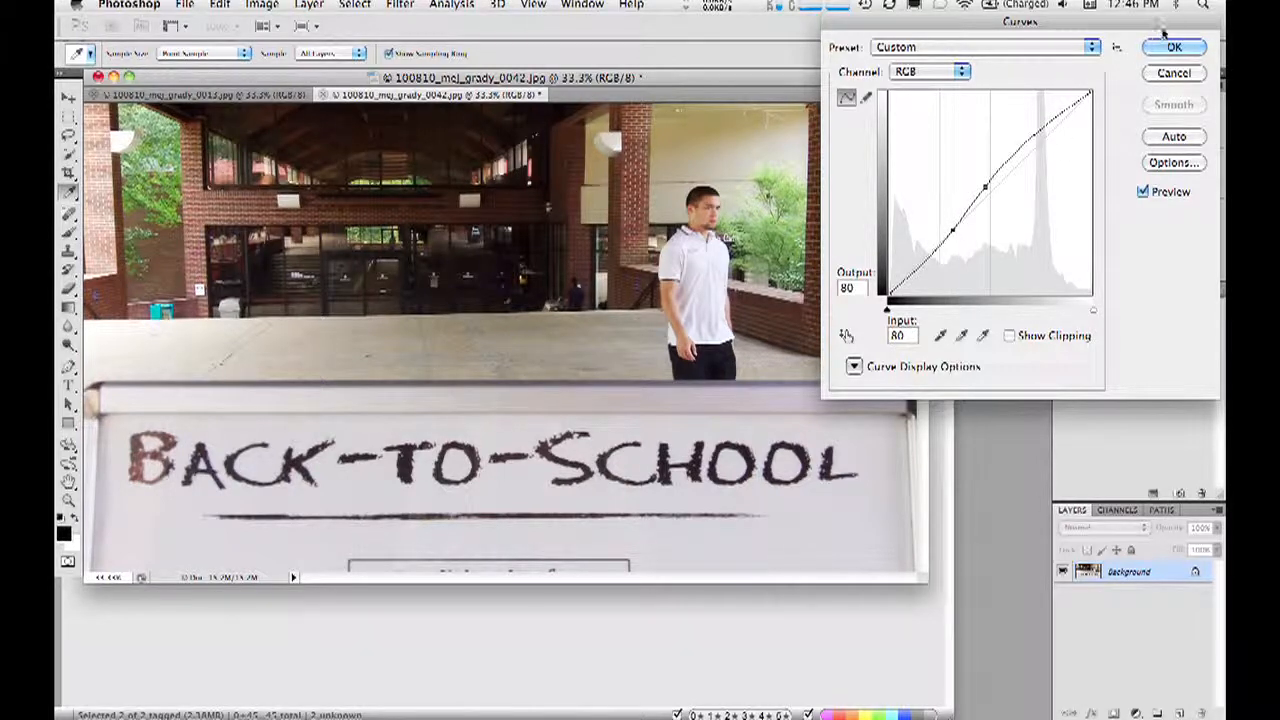
# Step: Neutralise the colour cast by sampling the sign's upper frame as the gray point, and apply the Curves adjustment
pyautogui.moveTo(1172, 25); pyautogui.dragTo(1173, 353)
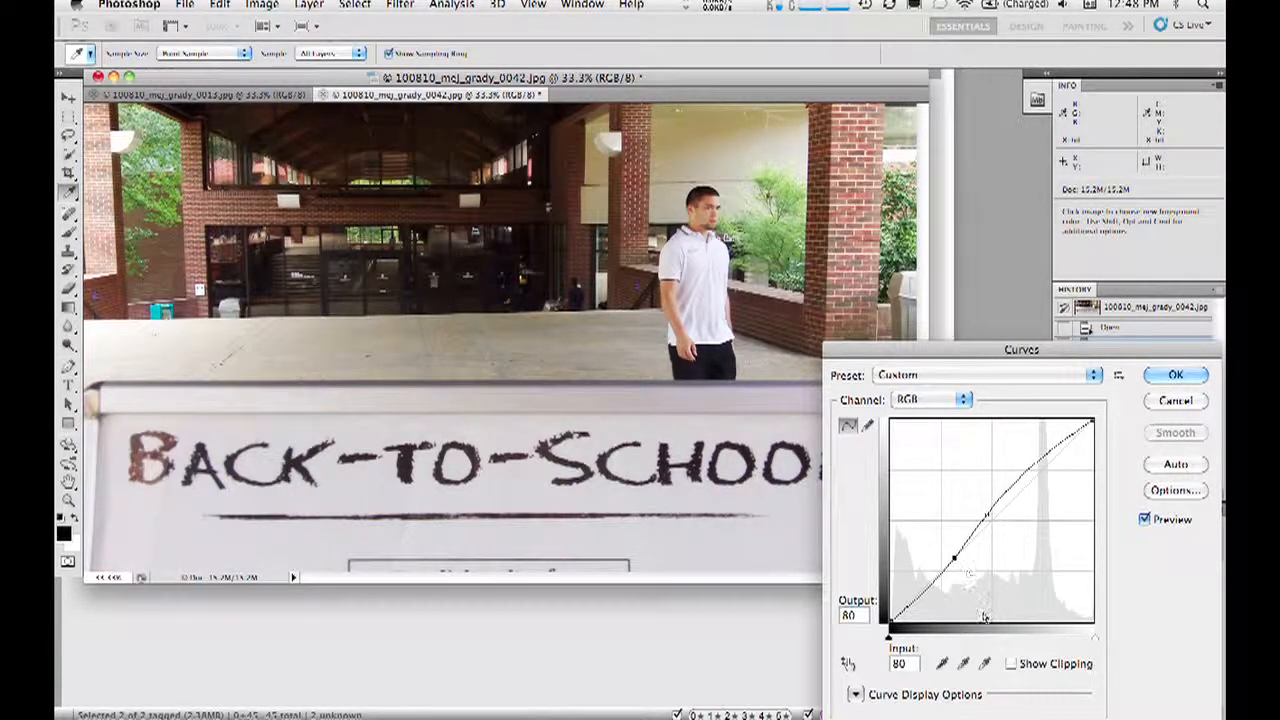
pyautogui.click(962, 664)
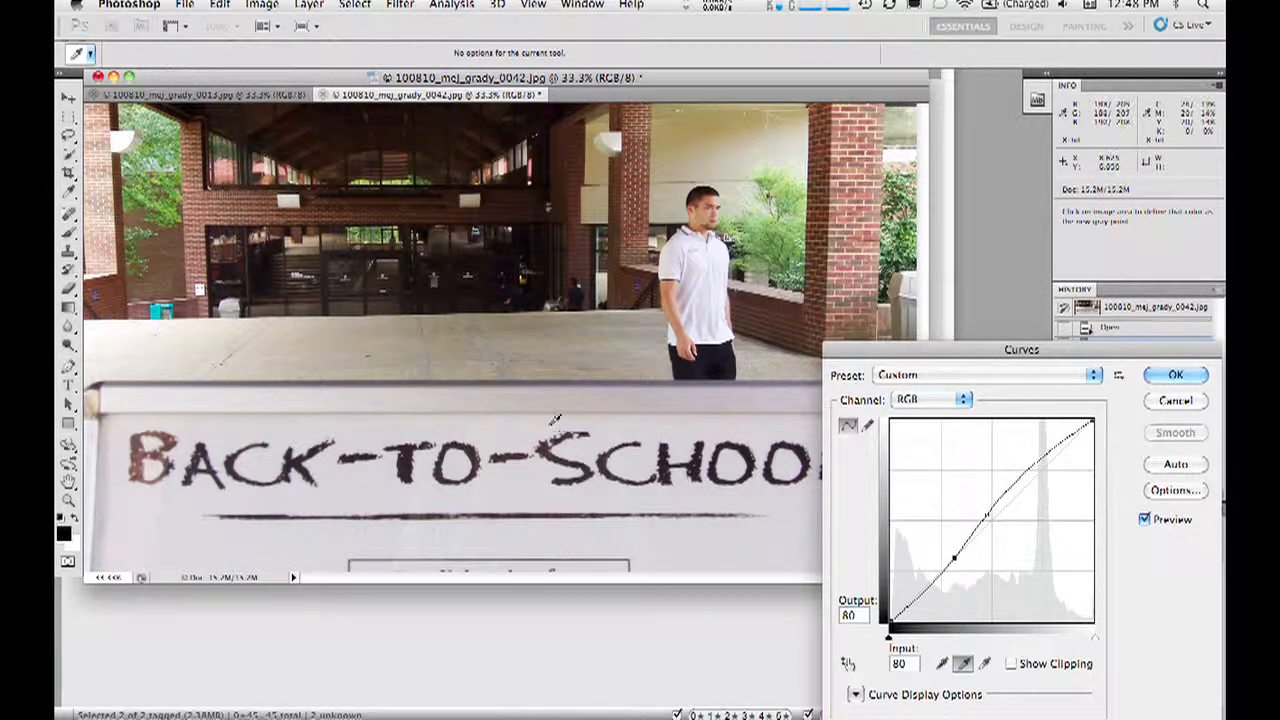
pyautogui.click(500, 395)
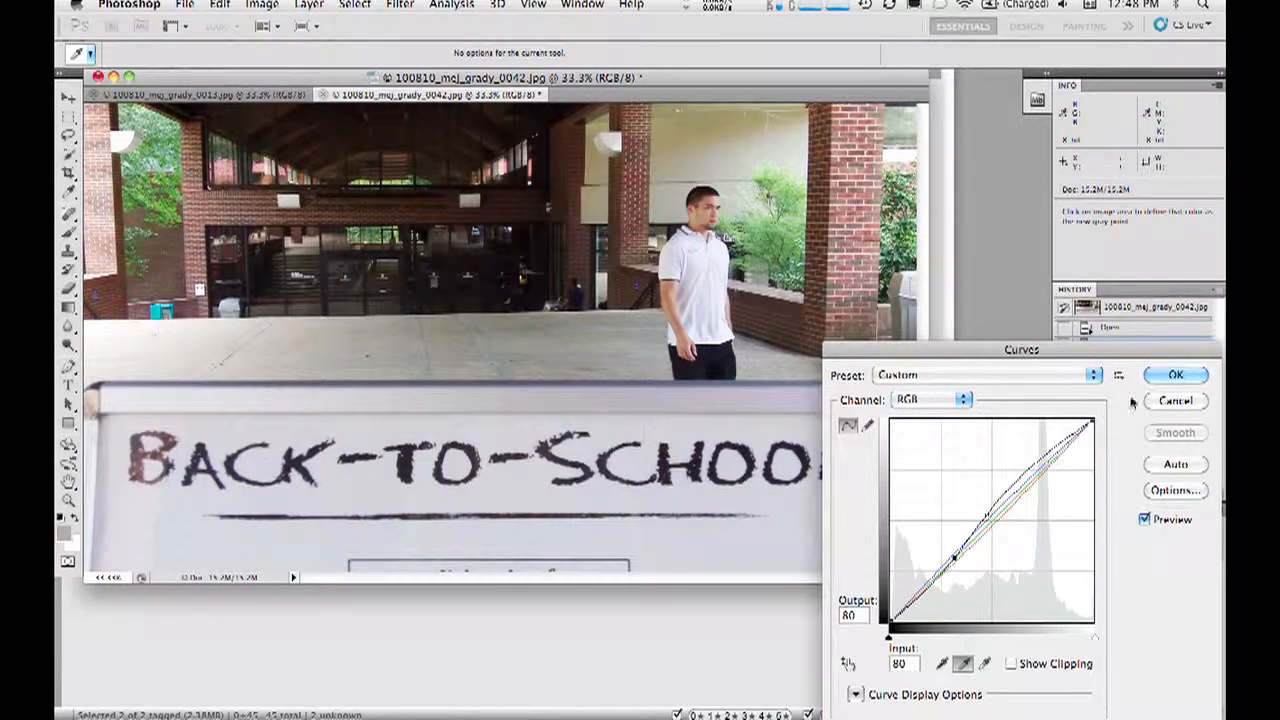
pyautogui.click(1162, 372)
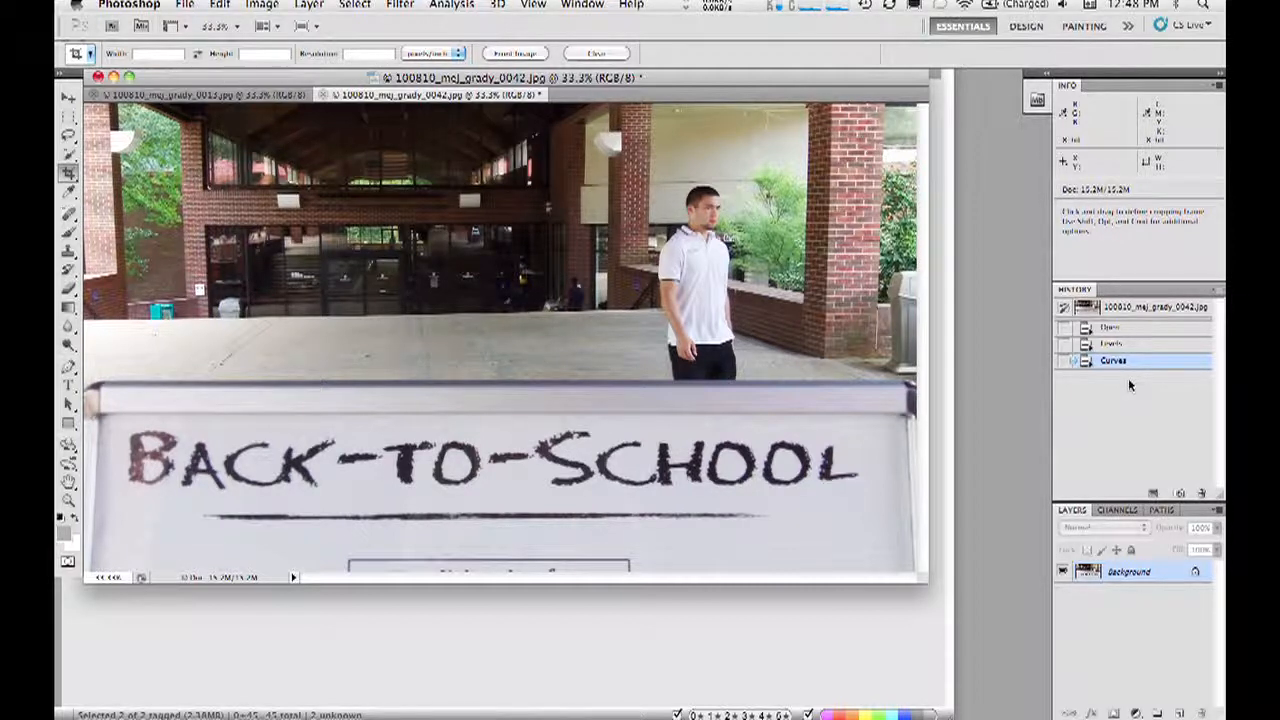
# Step: Compare the Back-to-School photo without and with the Curves adjustment by undoing and restoring it
pyautogui.press('super+z')
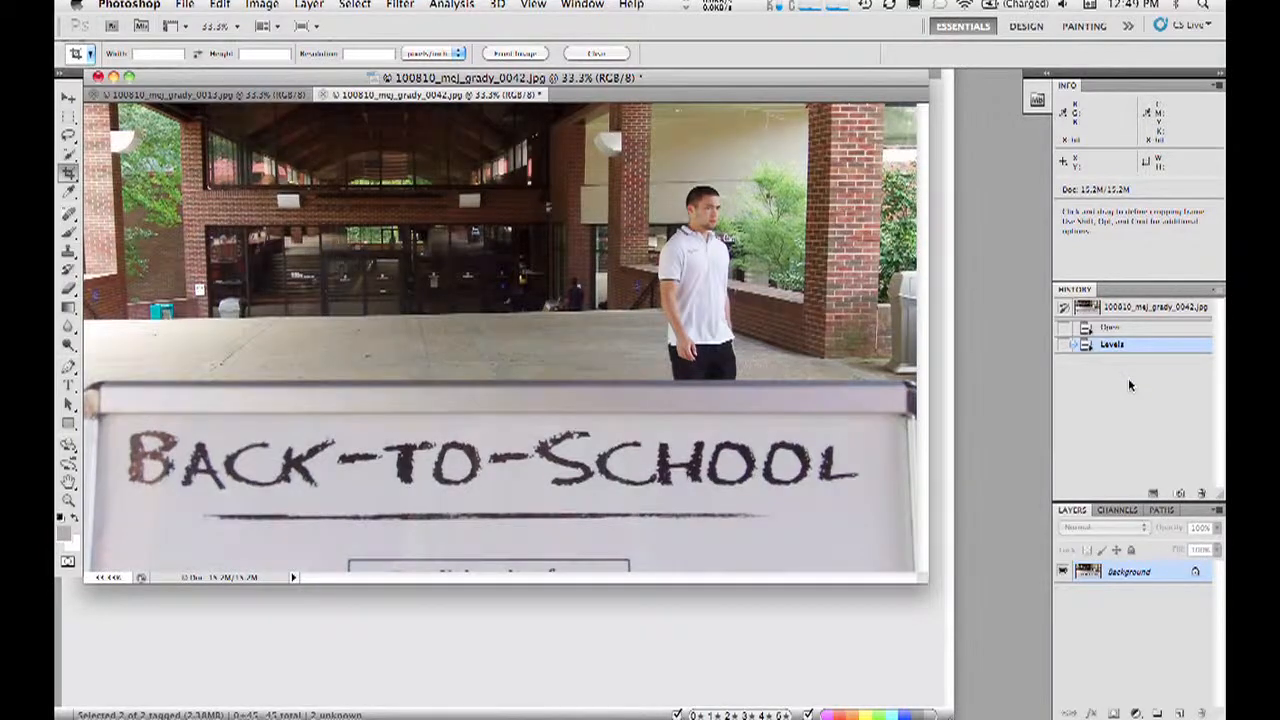
pyautogui.press('super+z')
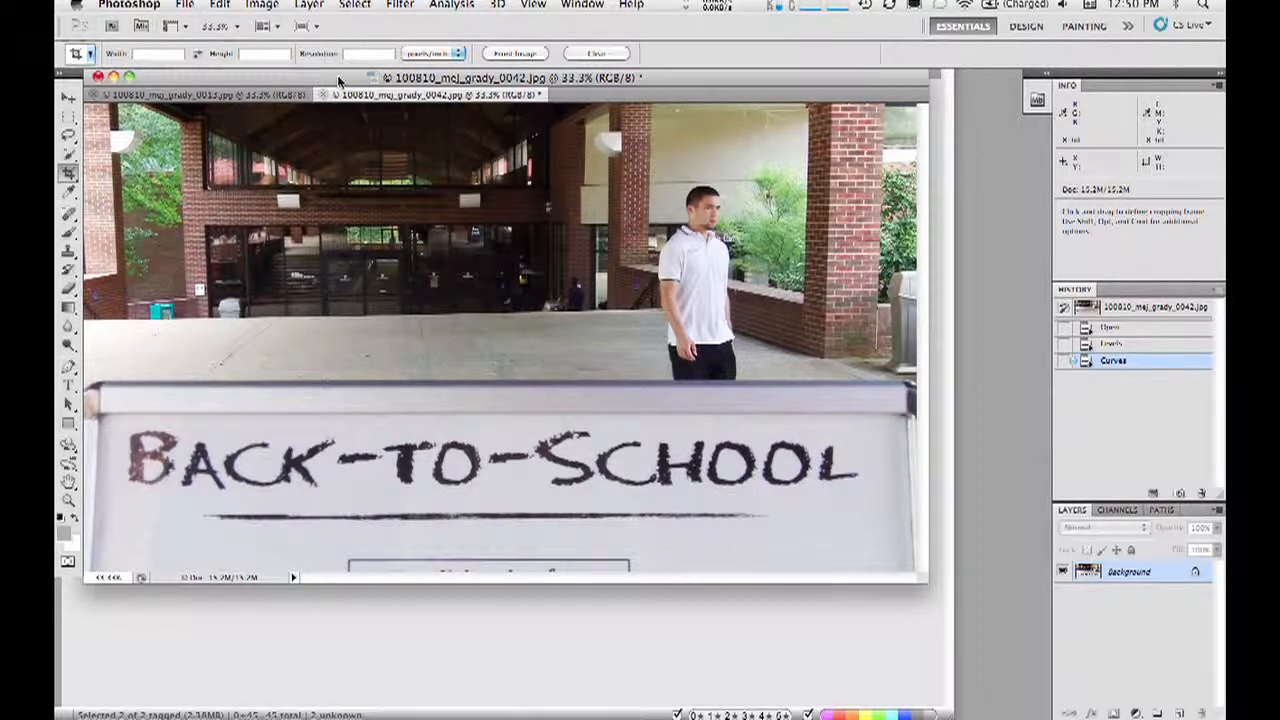
# Step: Crop the photo to about 13.9 by 6.5 inches around the walking man and the underlined Back-to-School lettering
pyautogui.moveTo(295, 187); pyautogui.dragTo(399, 375)
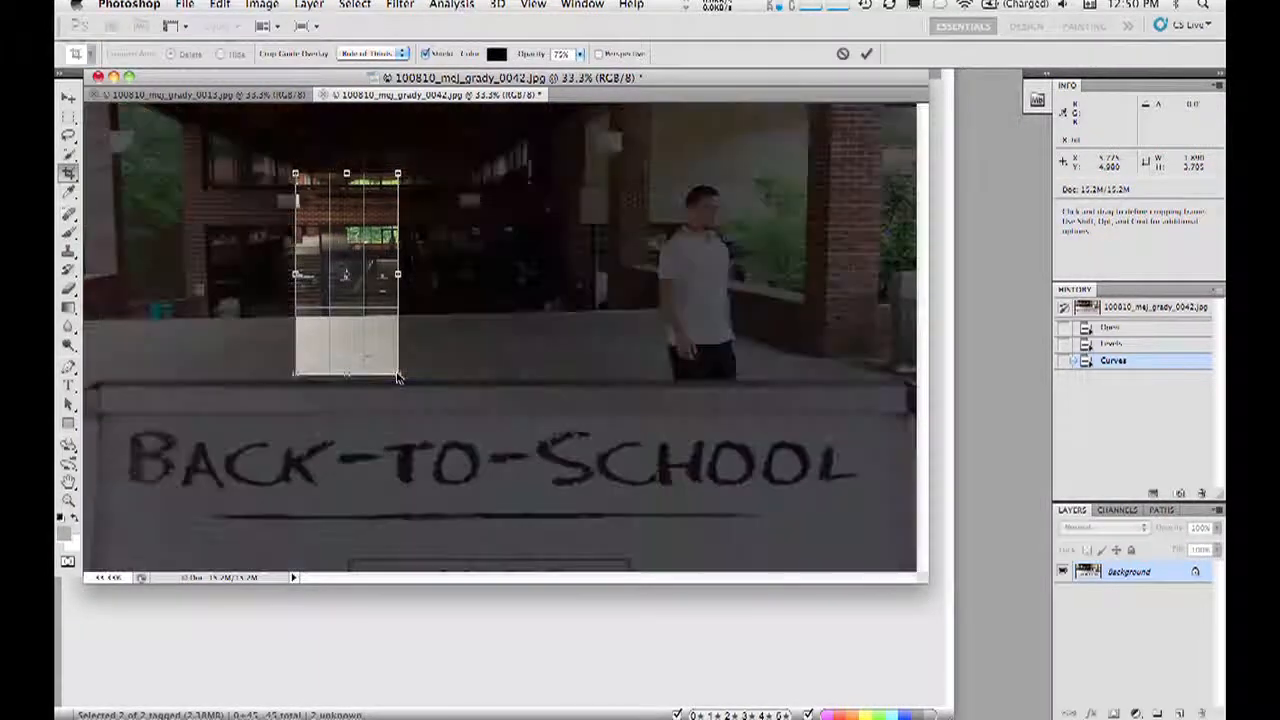
pyautogui.moveTo(398, 275); pyautogui.dragTo(817, 273)
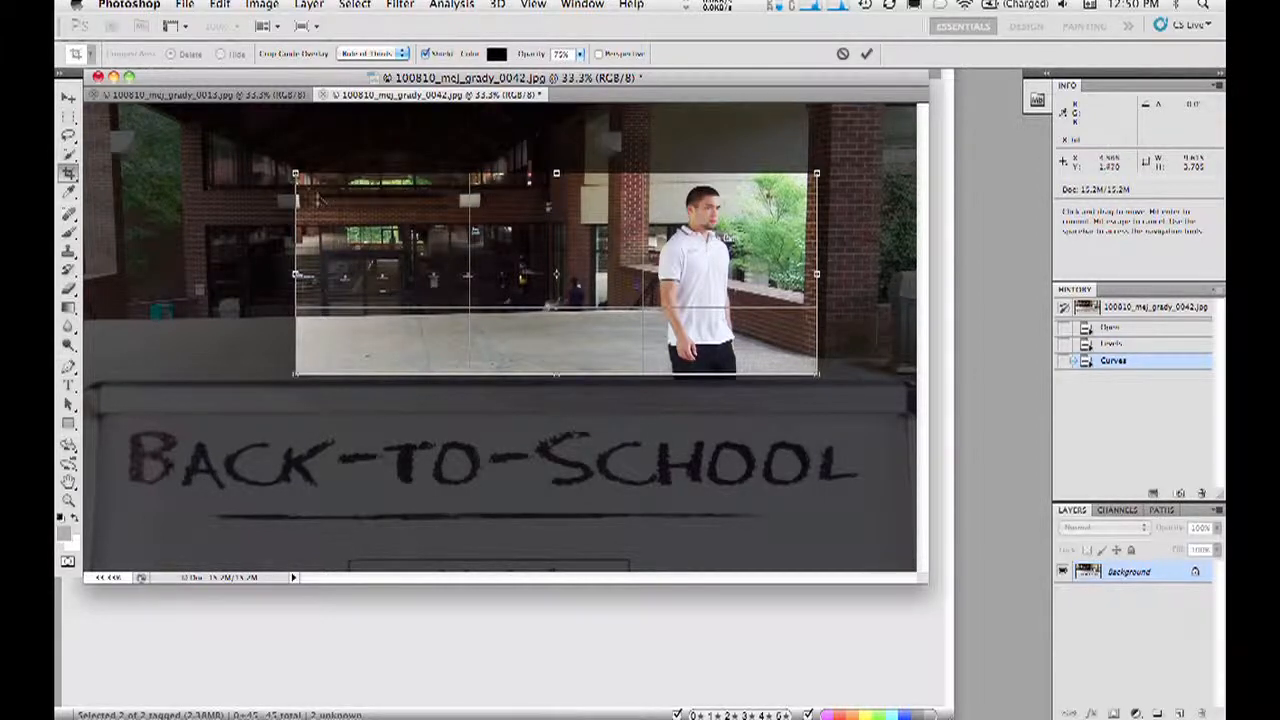
pyautogui.moveTo(295, 175); pyautogui.dragTo(84, 170)
pyautogui.moveTo(818, 374); pyautogui.dragTo(910, 537)
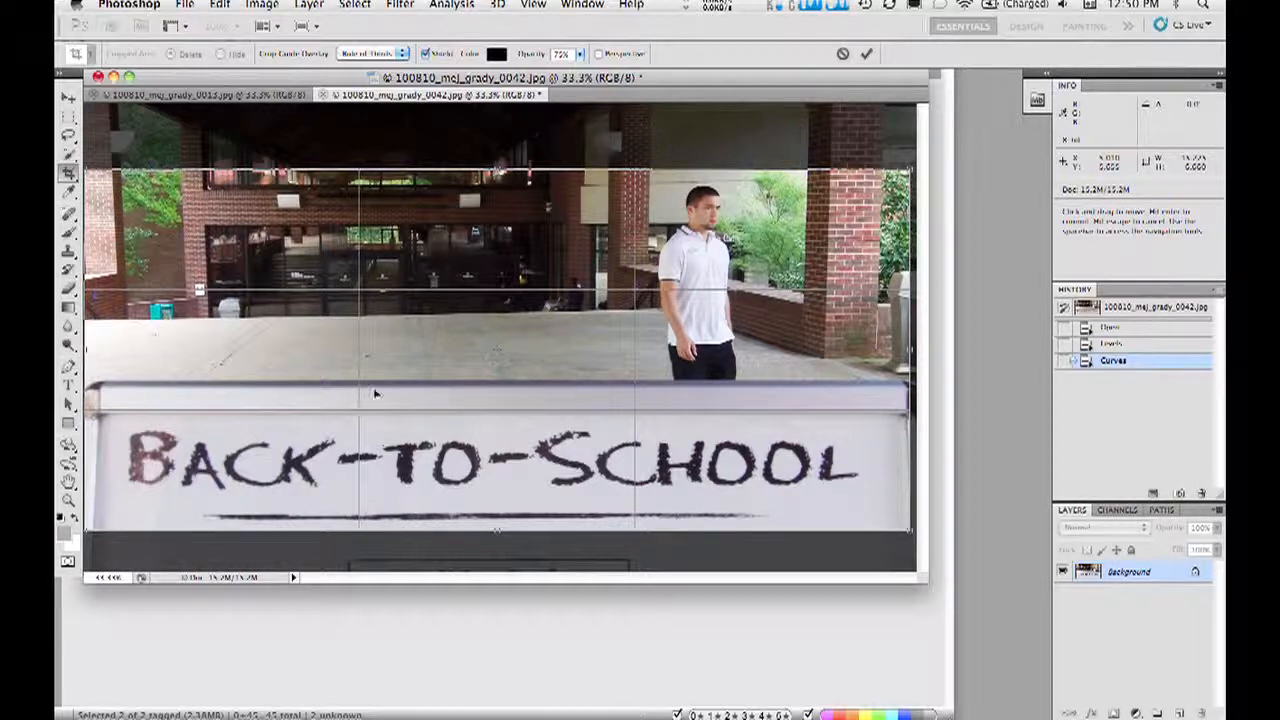
pyautogui.moveTo(496, 172); pyautogui.dragTo(496, 181)
pyautogui.moveTo(908, 356); pyautogui.dragTo(873, 358)
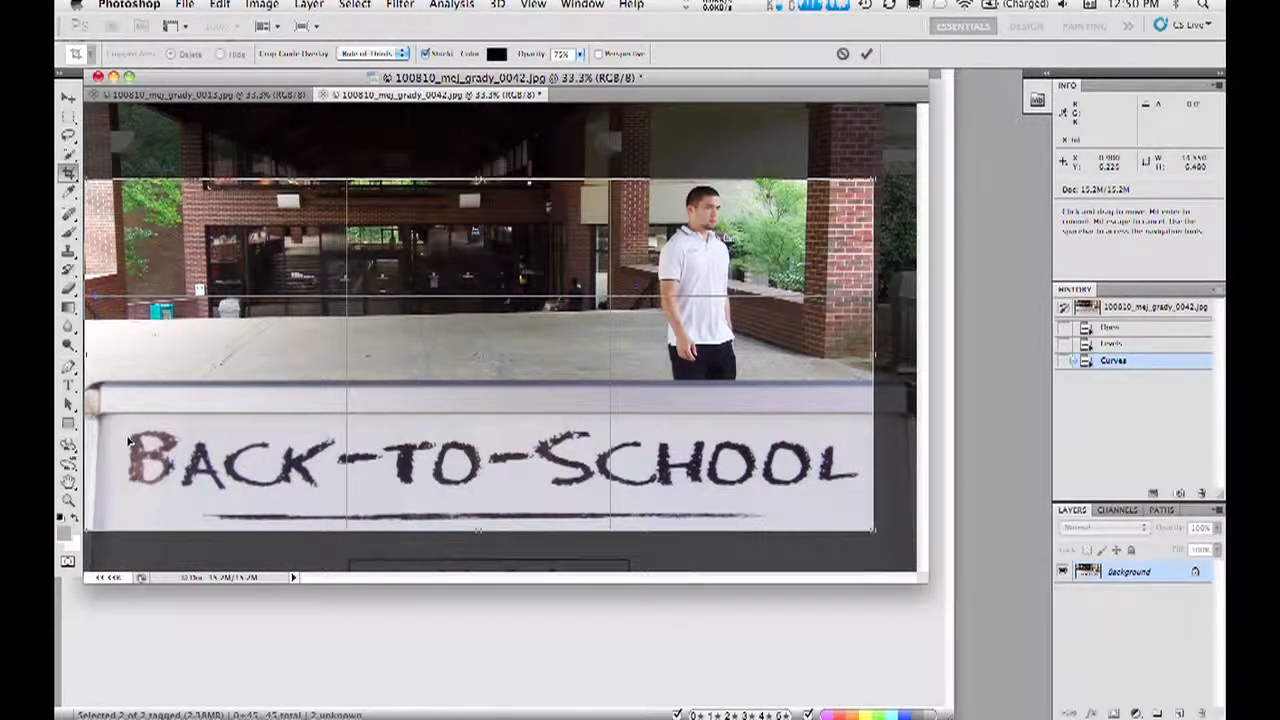
pyautogui.moveTo(86, 350); pyautogui.dragTo(114, 356)
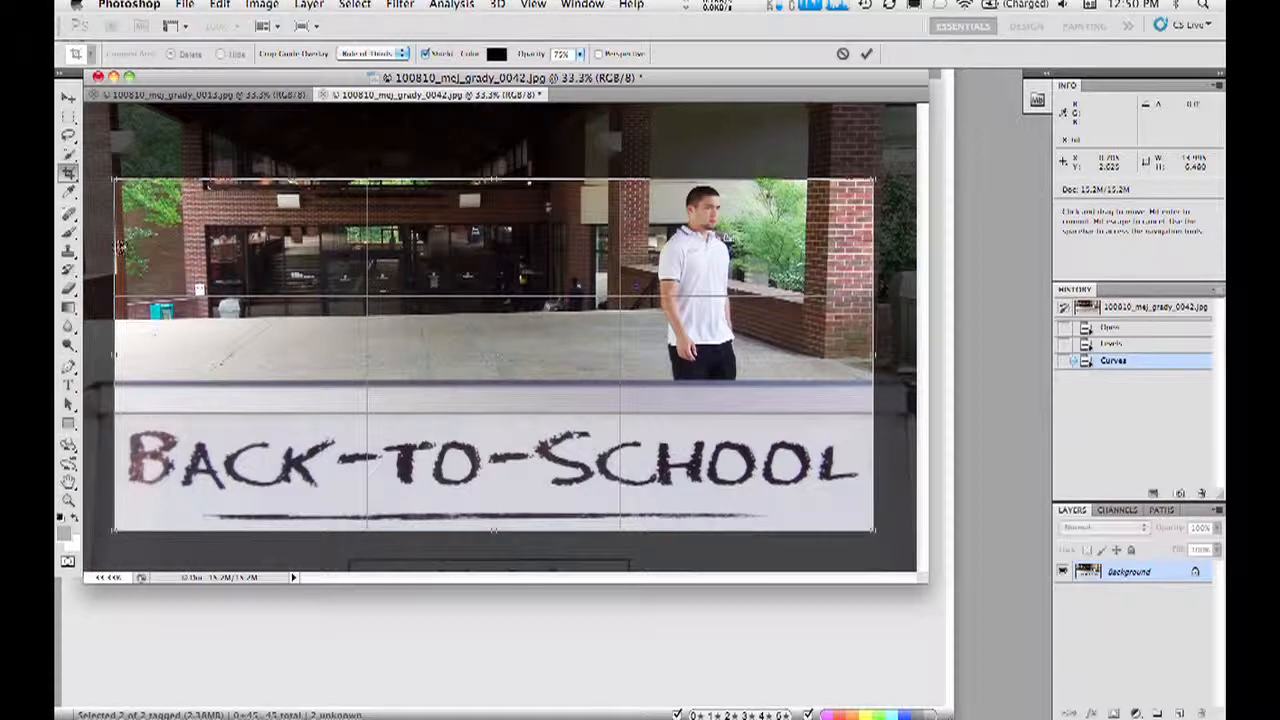
pyautogui.moveTo(113, 354); pyautogui.dragTo(119, 354)
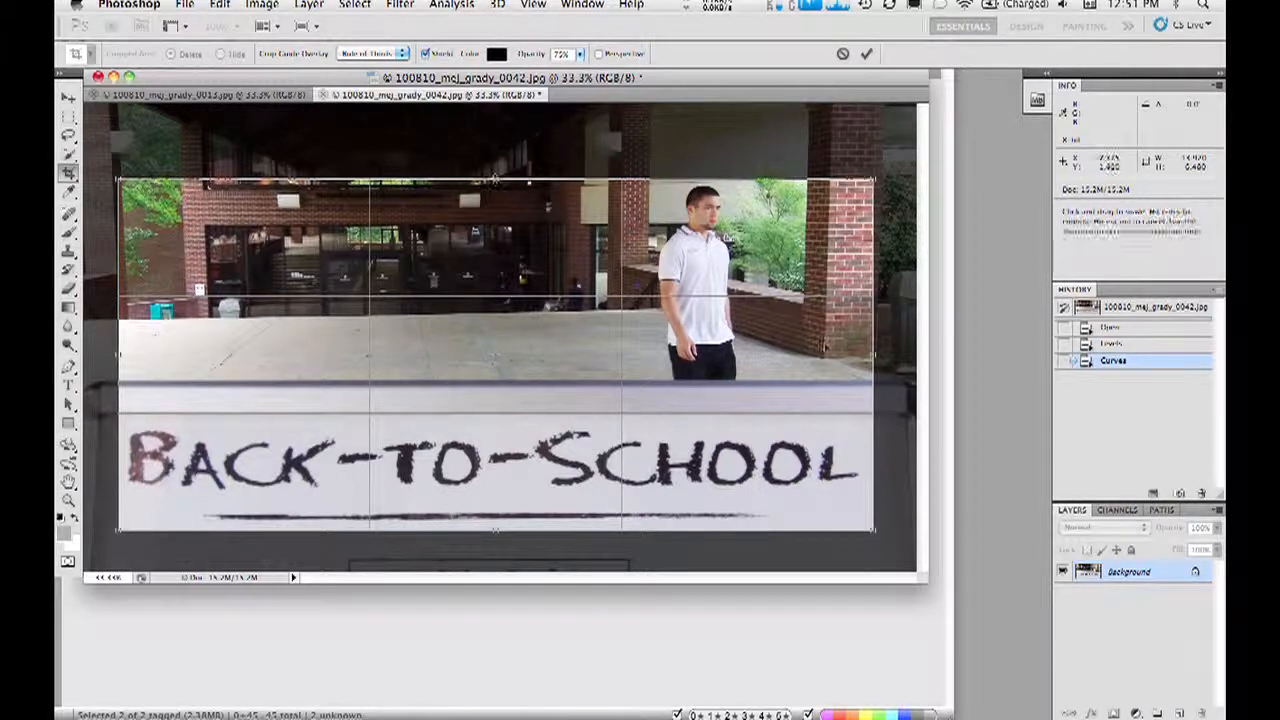
pyautogui.moveTo(873, 356); pyautogui.dragTo(870, 356)
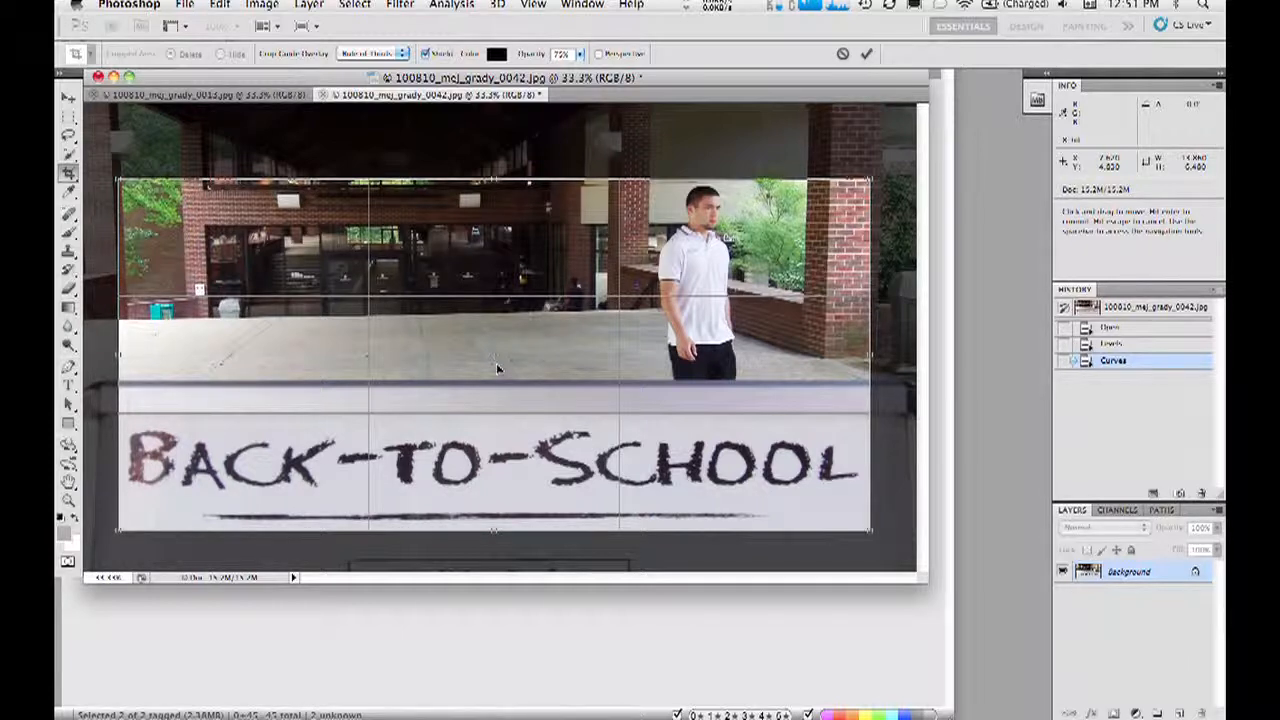
pyautogui.press('Return')
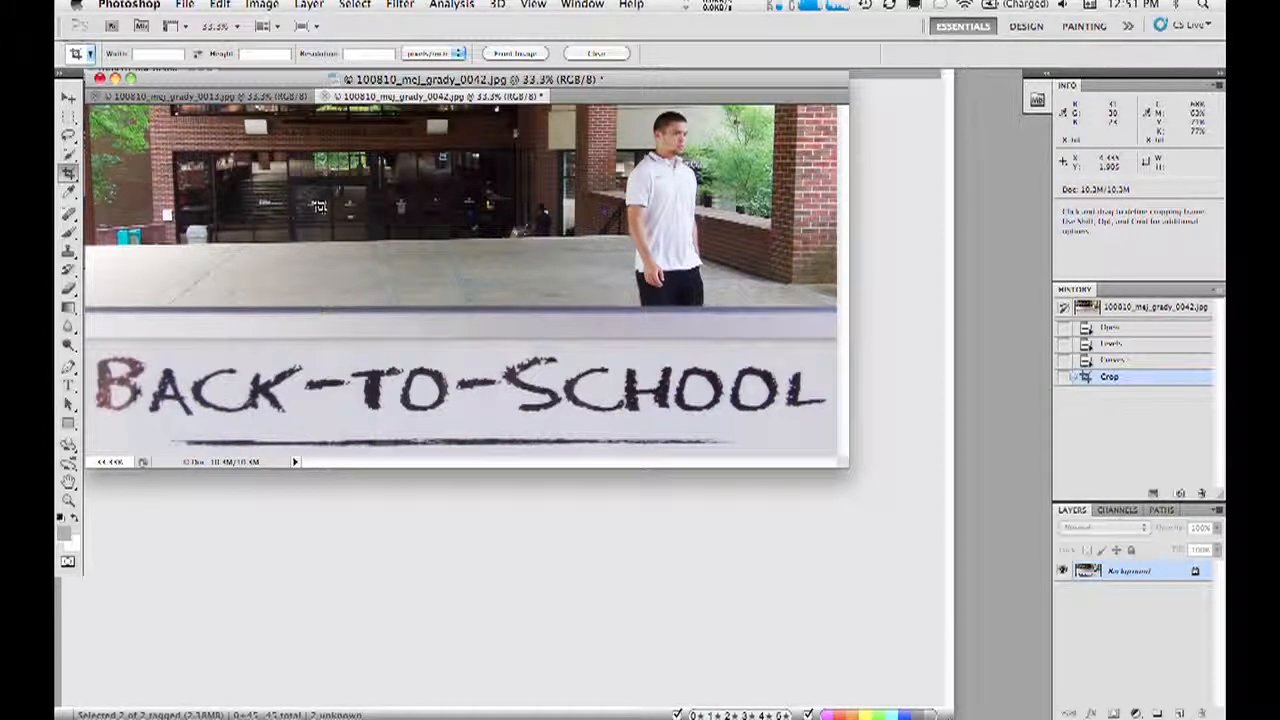
# Step: Resize the cropped photo to a width of 1000 pixels with constrained proportions and bicubic resampling
pyautogui.click(262, 5)
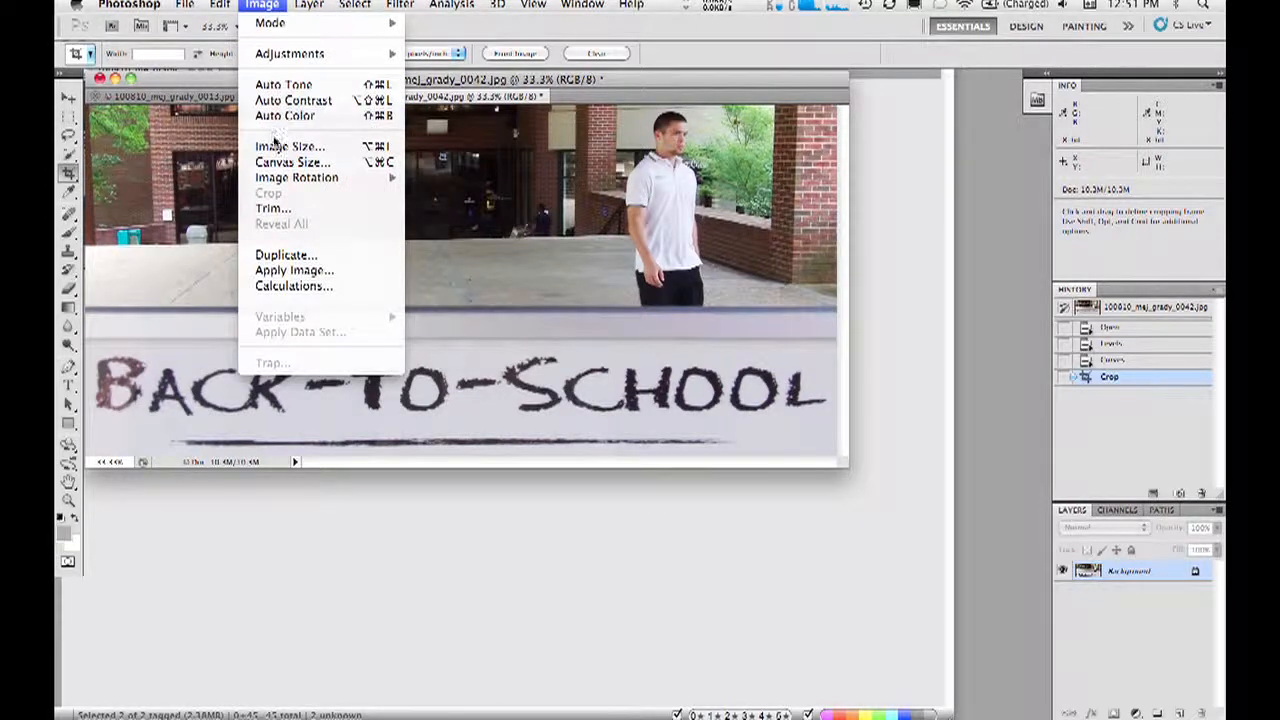
pyautogui.click(272, 143)
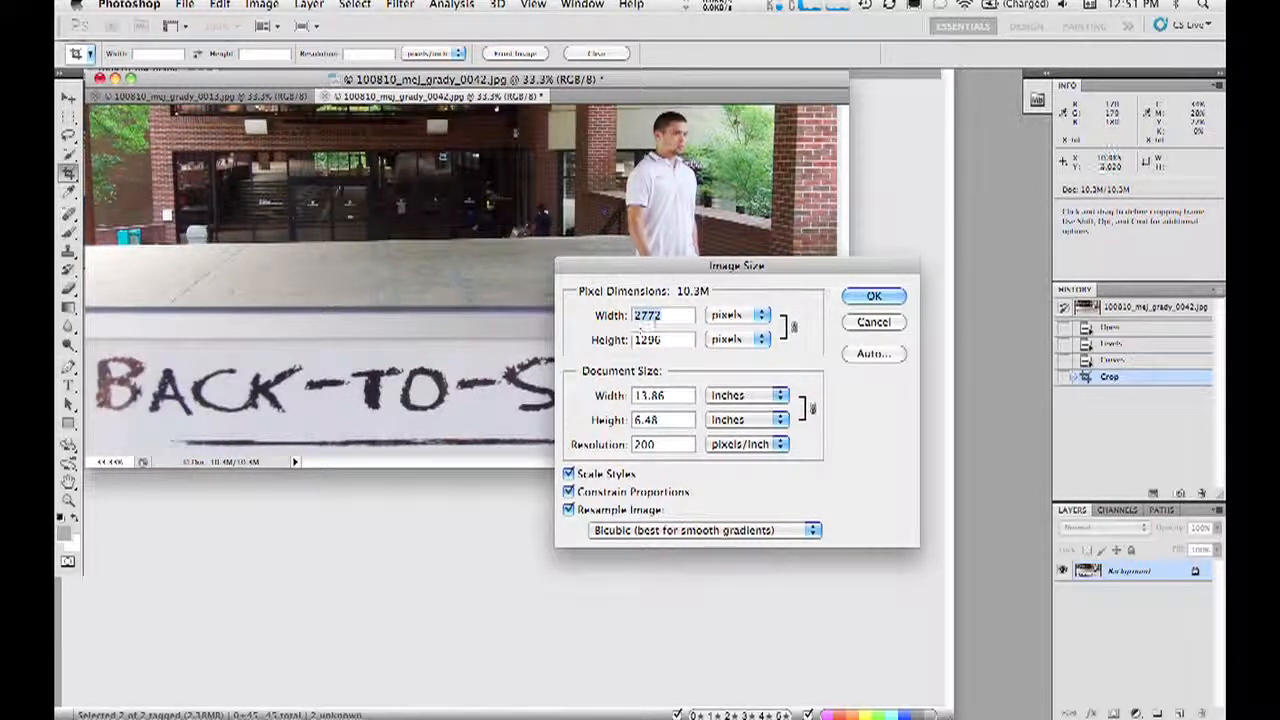
pyautogui.write('1000')
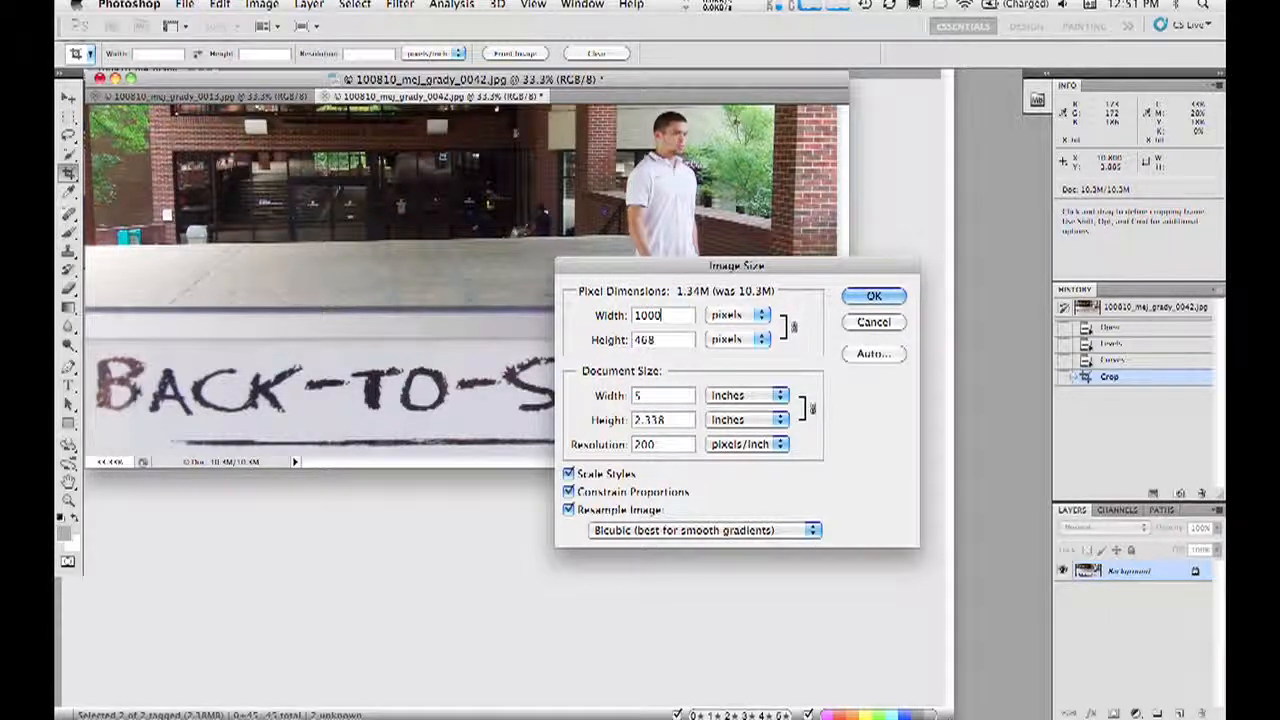
pyautogui.click(870, 298)
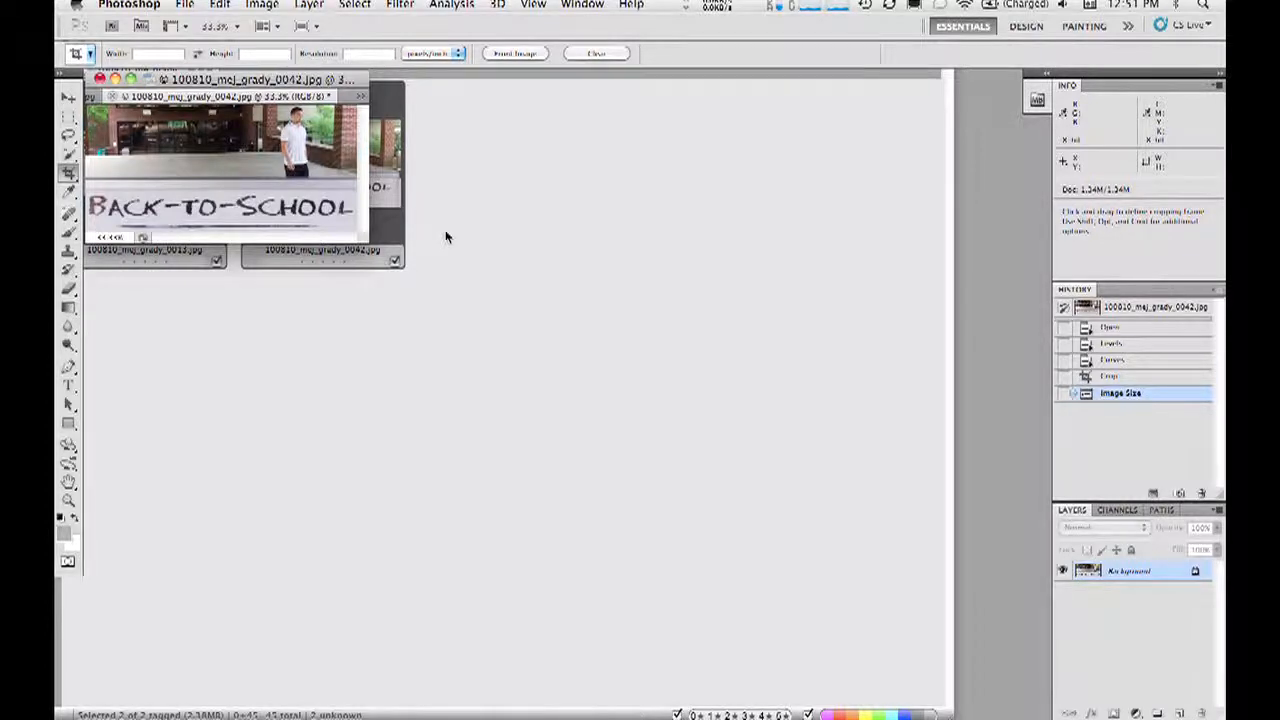
# Step: Examine the resized photo at different magnifications
pyautogui.press('super+plus')
pyautogui.press('super+plus')
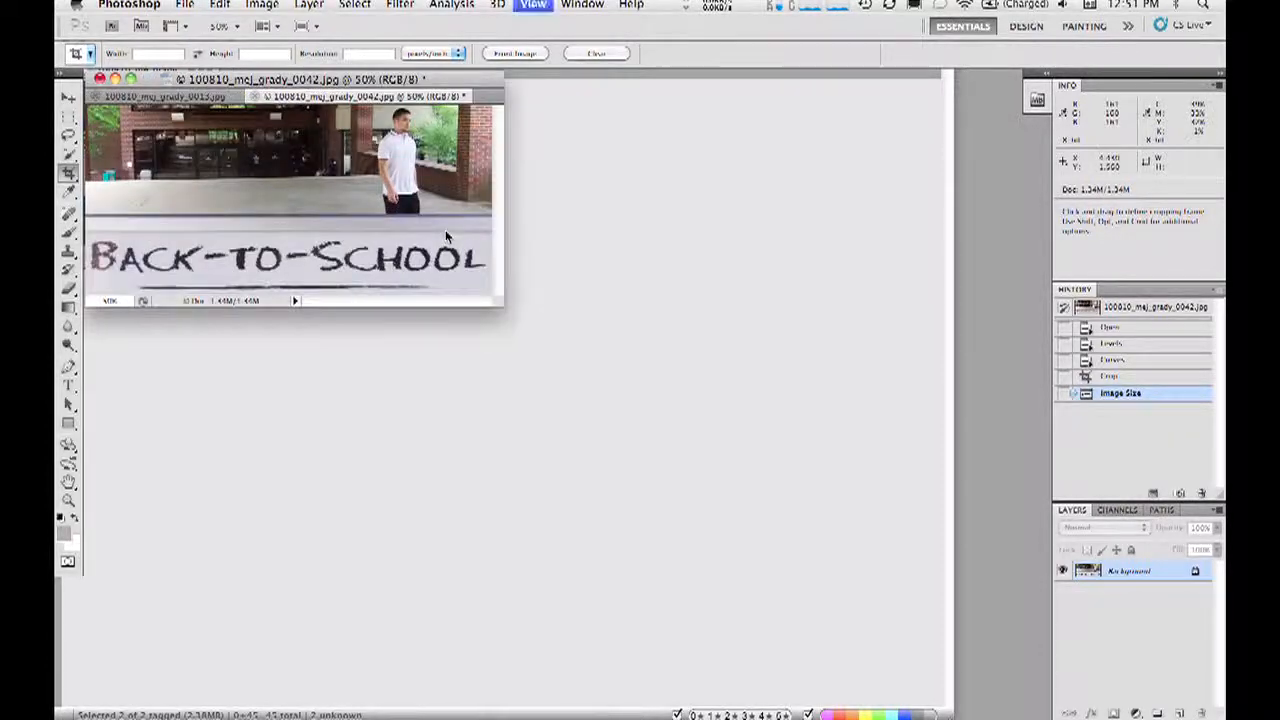
pyautogui.press('super+plus')
pyautogui.press('super+plus')
pyautogui.press('super+minus')
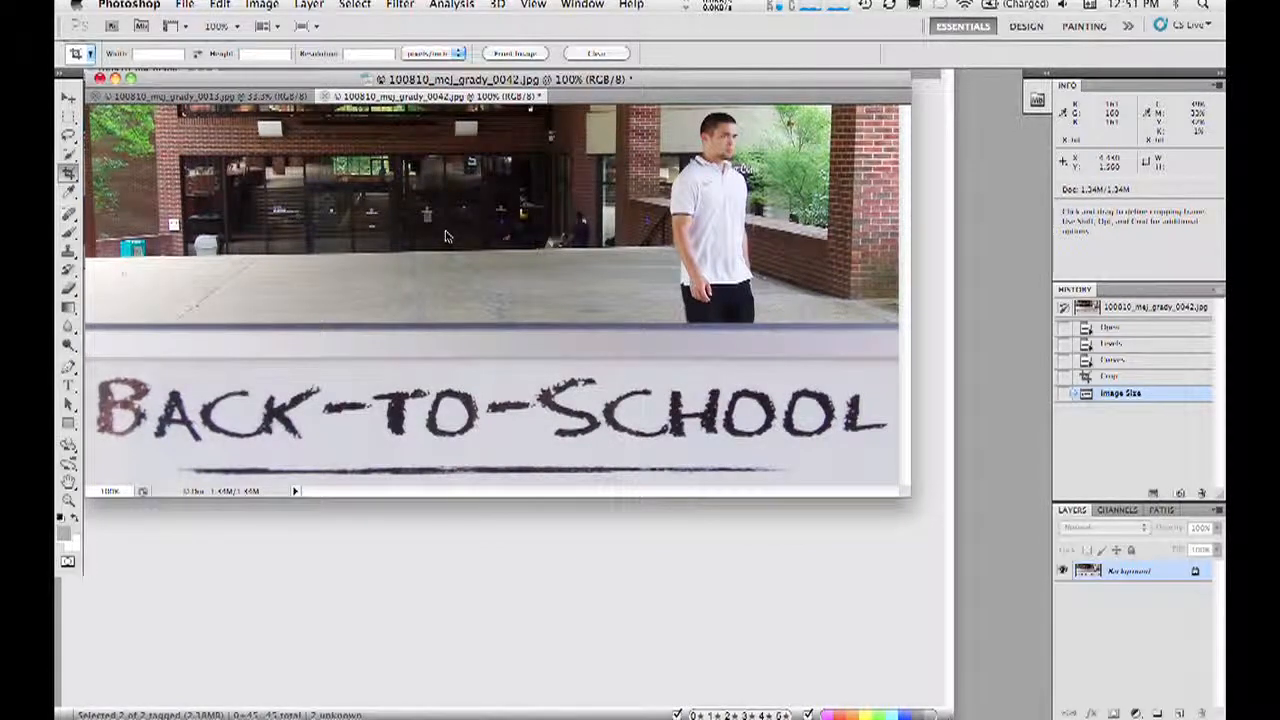
pyautogui.press('super+minus')
pyautogui.press('super+minus')
pyautogui.press('super+plus')
pyautogui.press('super+plus')
pyautogui.scroll(1, 446, 236)
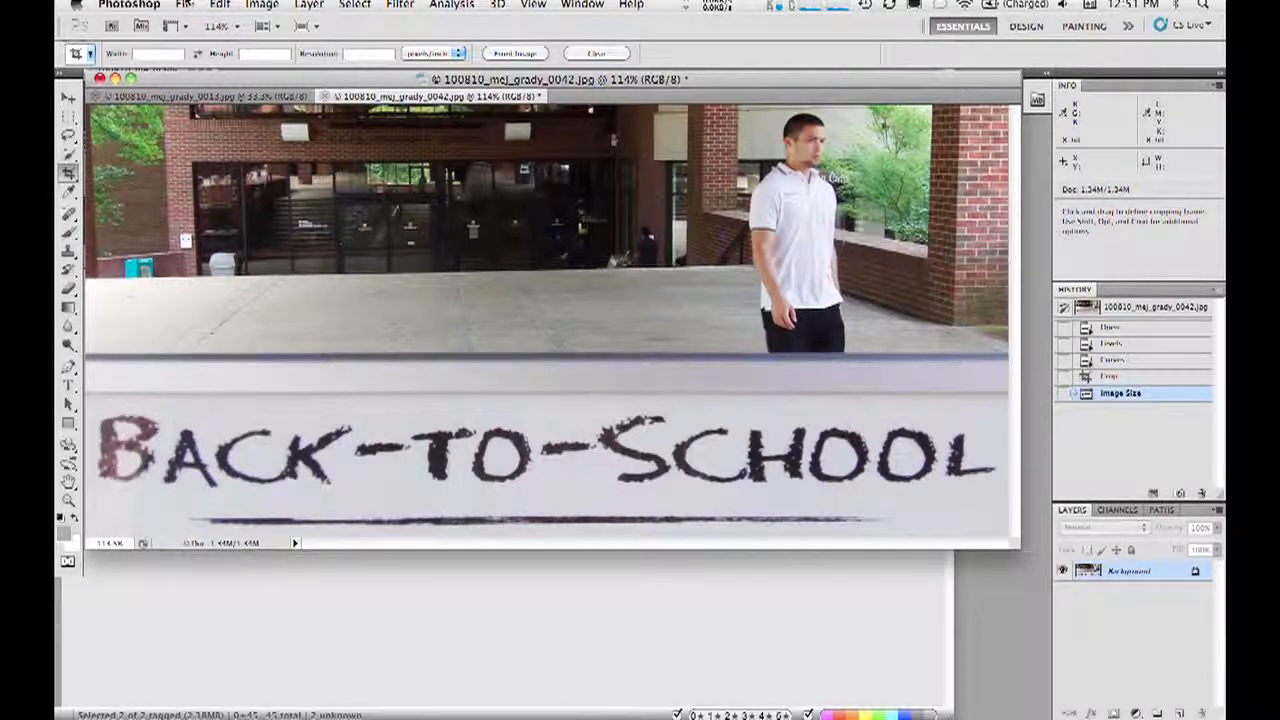
# Step: Open the photo's file information and review the full generic caption, keeping the walking man in view
pyautogui.click(185, 6)
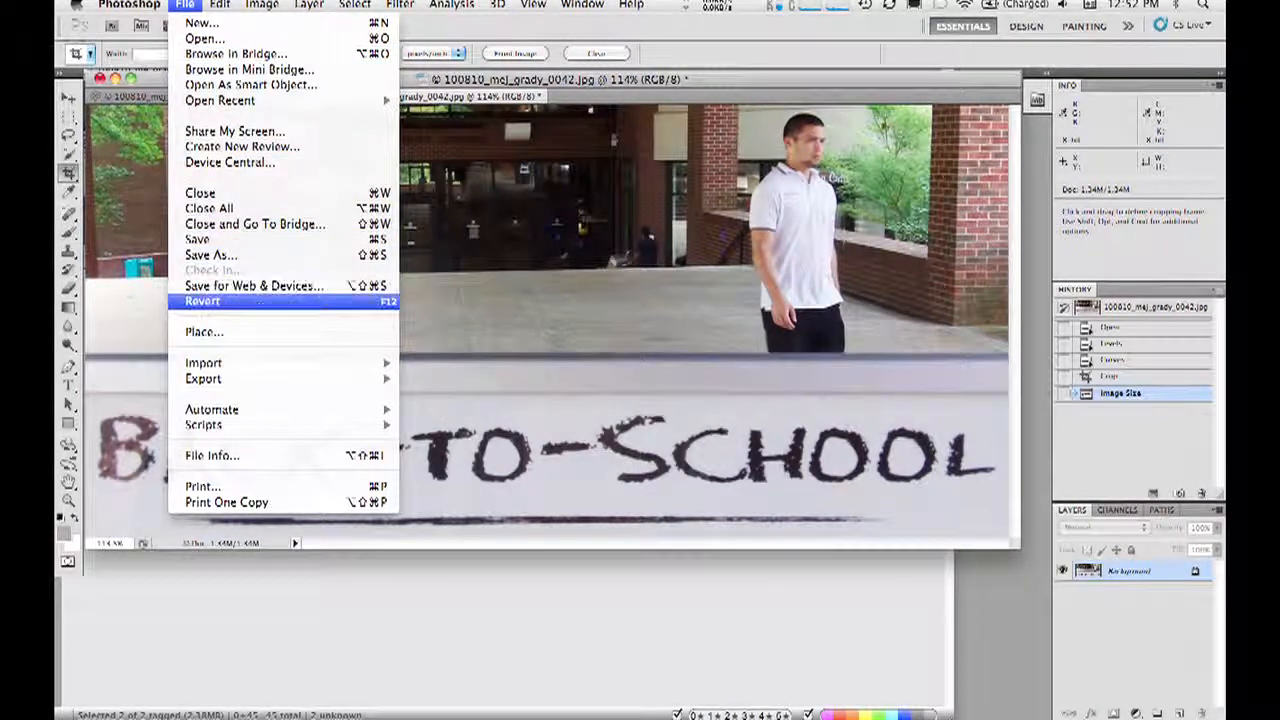
pyautogui.click(220, 455)
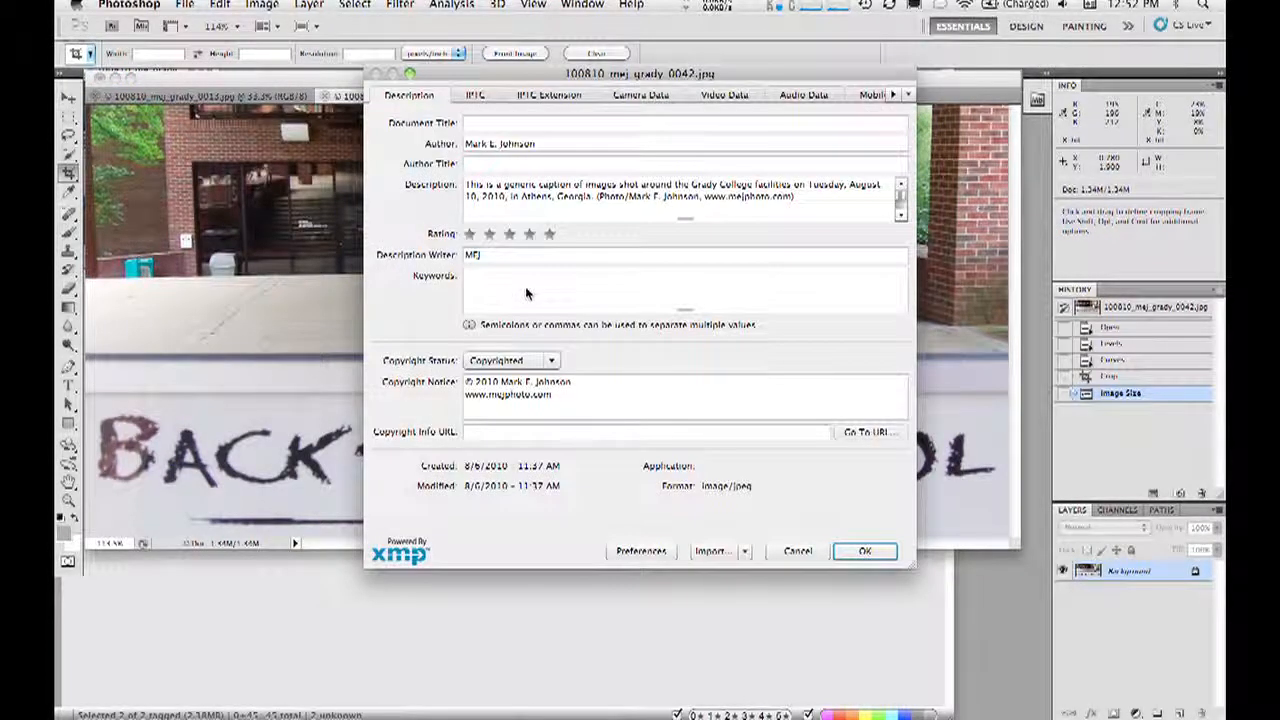
pyautogui.moveTo(801, 206); pyautogui.dragTo(458, 190)
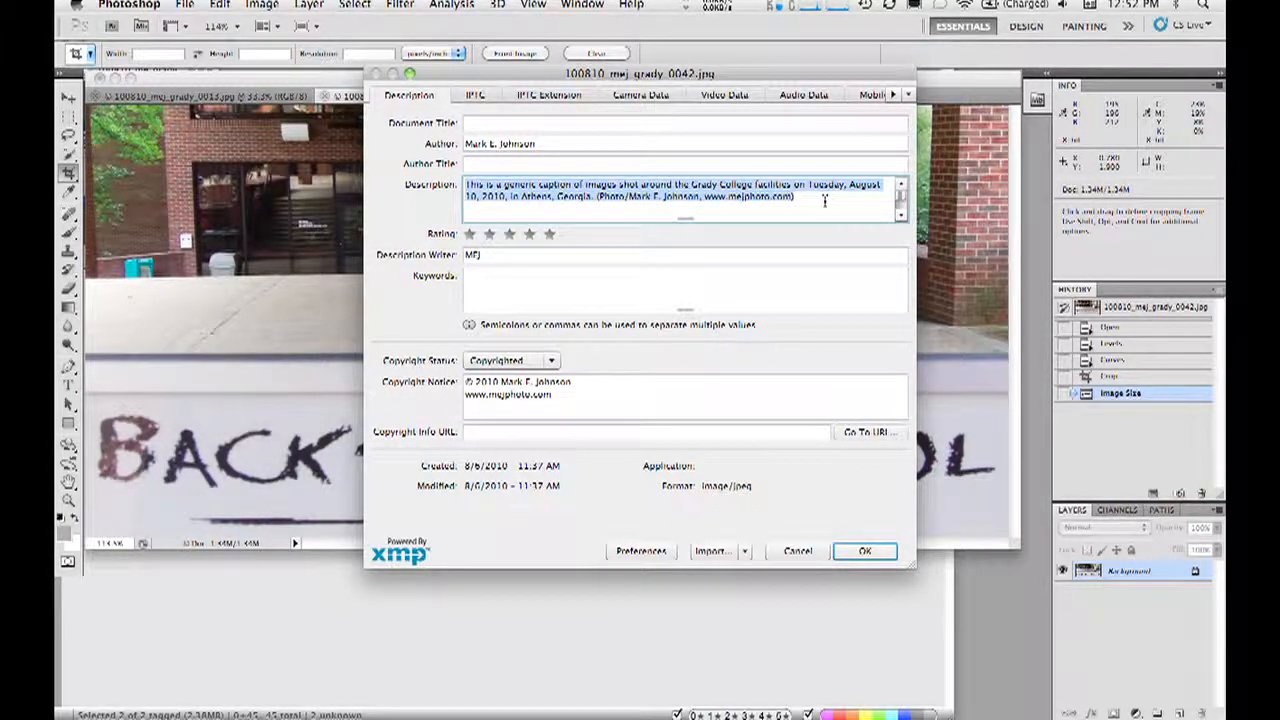
pyautogui.write('Dean Cully Clark, Grady College, white shirt/blue tie')
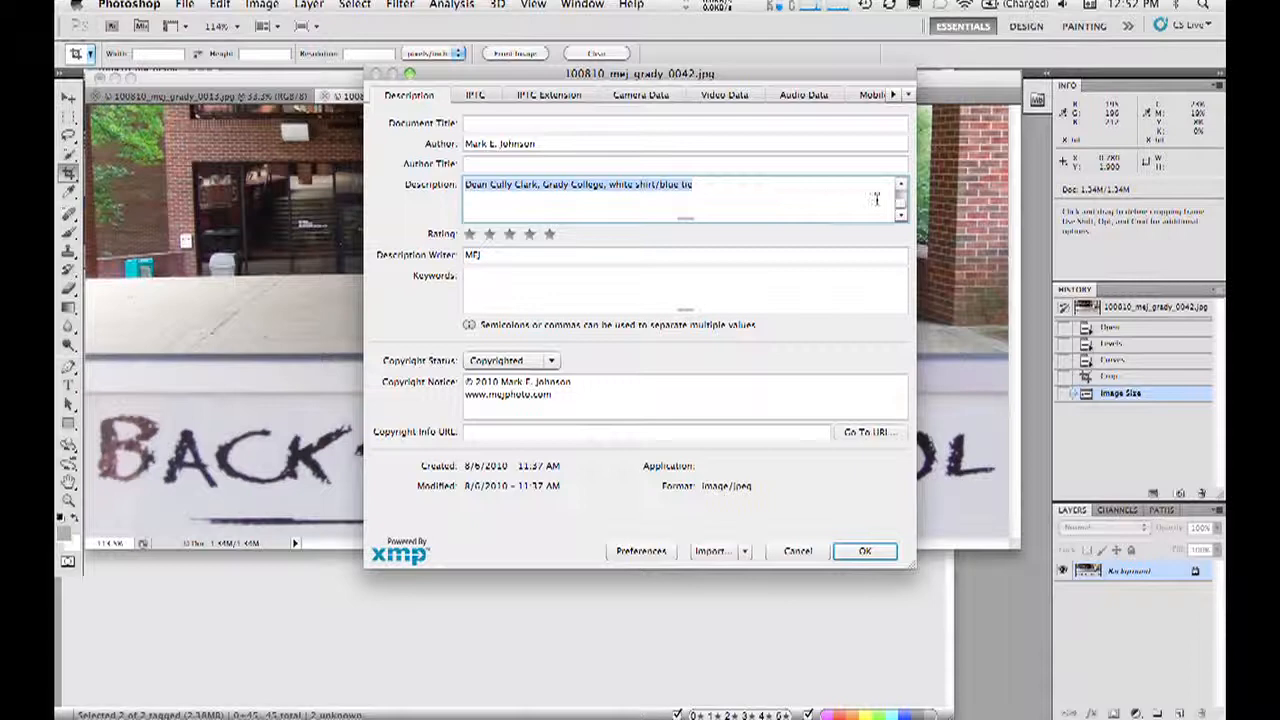
pyautogui.press('super+z')
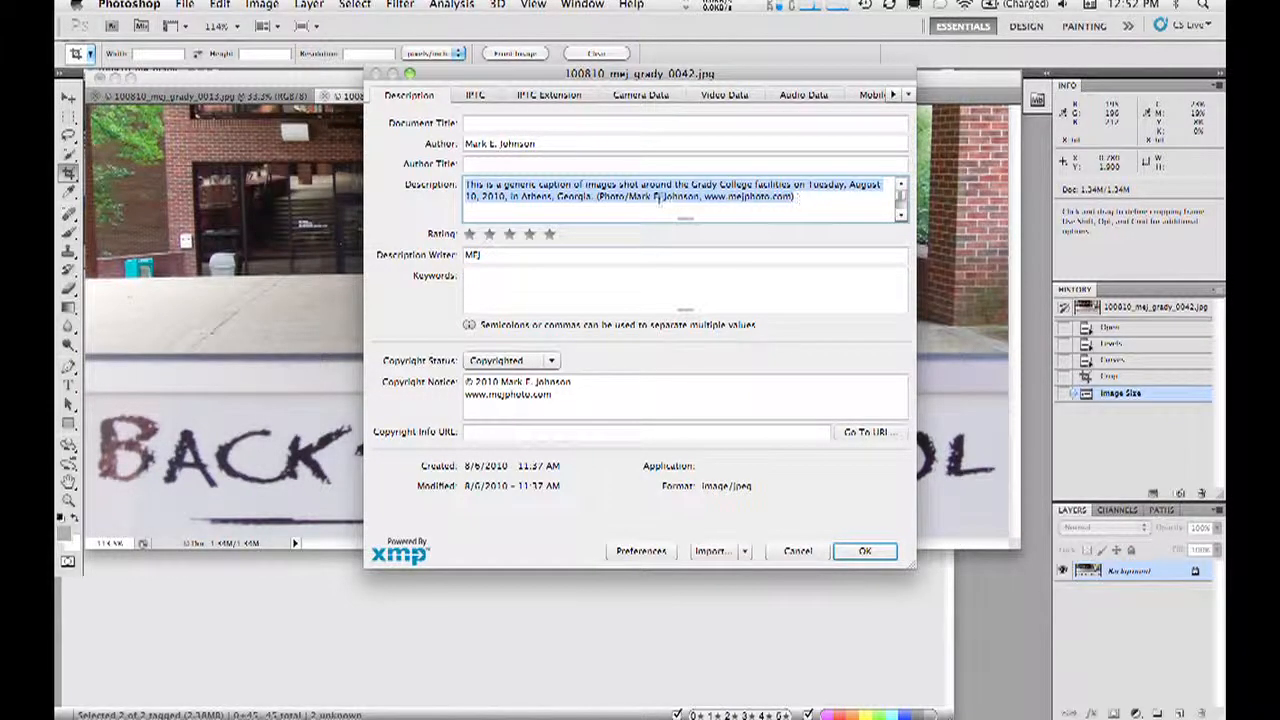
pyautogui.moveTo(707, 74); pyautogui.dragTo(512, 64)
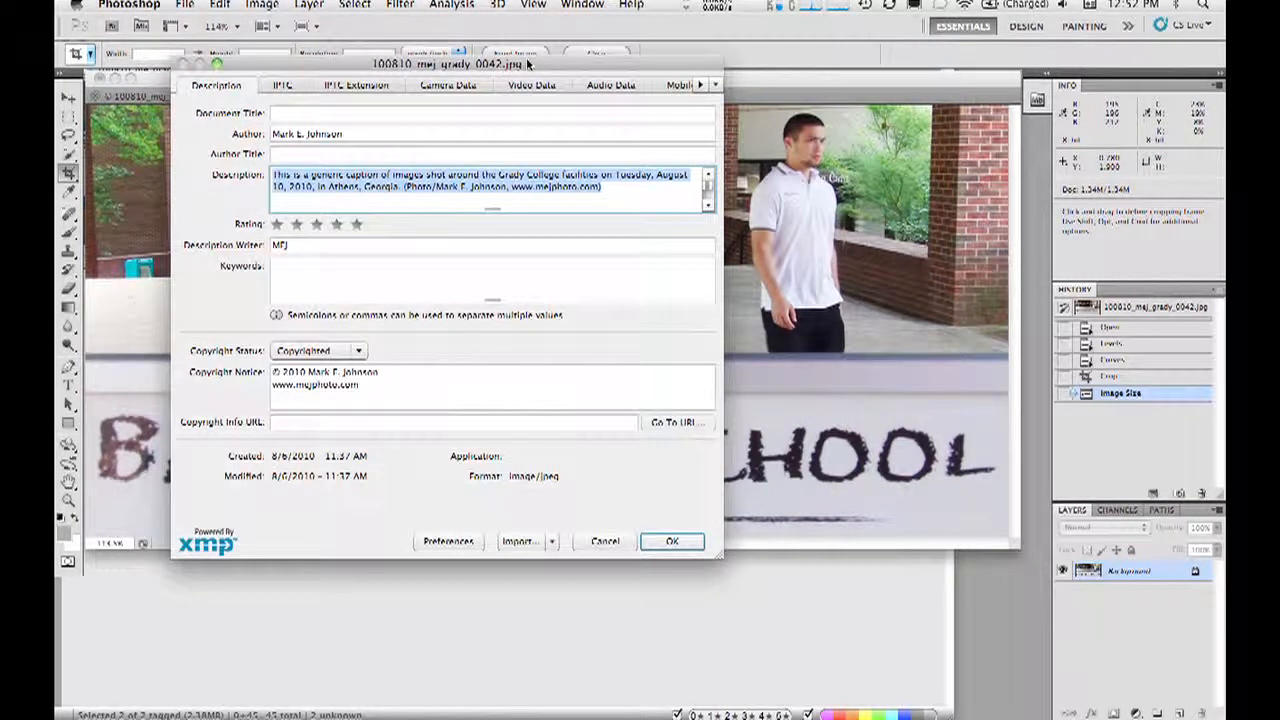
# Step: Replace the generic opening of the description with the dean's name and "walk on the Tate Plaza near the Grady College", keeping the date and credit
pyautogui.click(320, 176)
pyautogui.moveTo(481, 175); pyautogui.dragTo(187, 131)
pyautogui.write('Dean Cull')
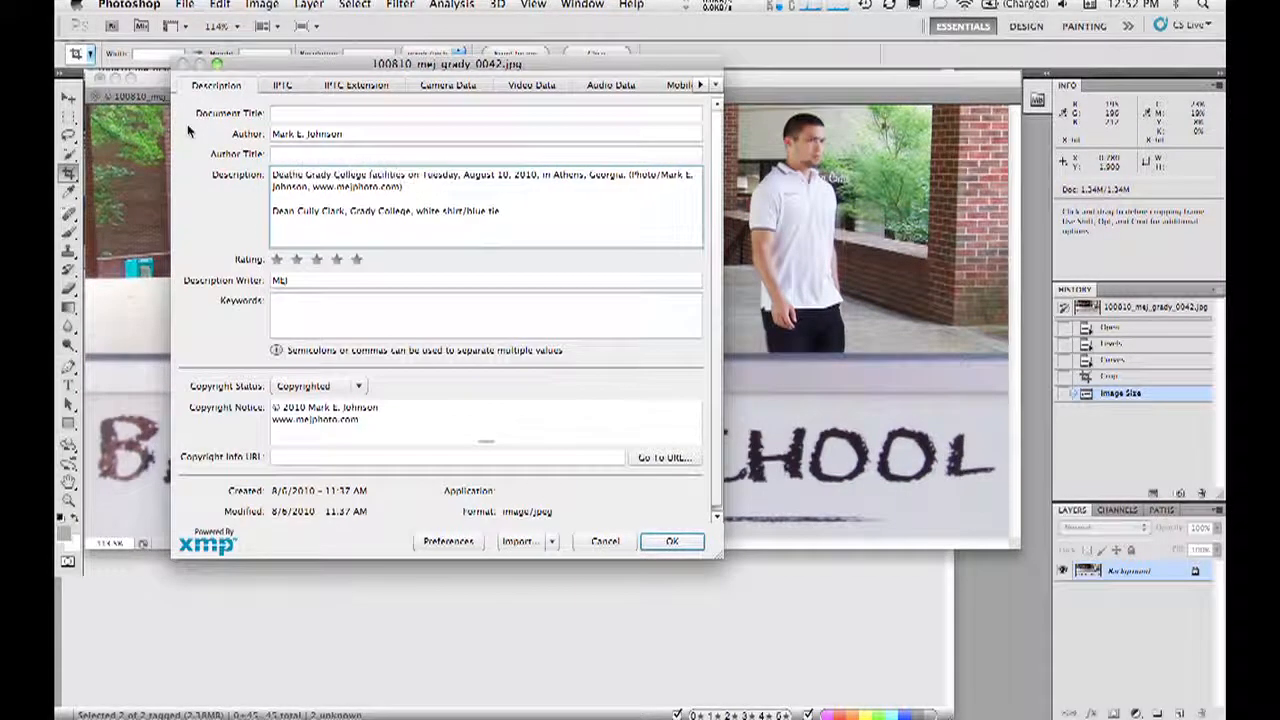
pyautogui.write('y Cl')
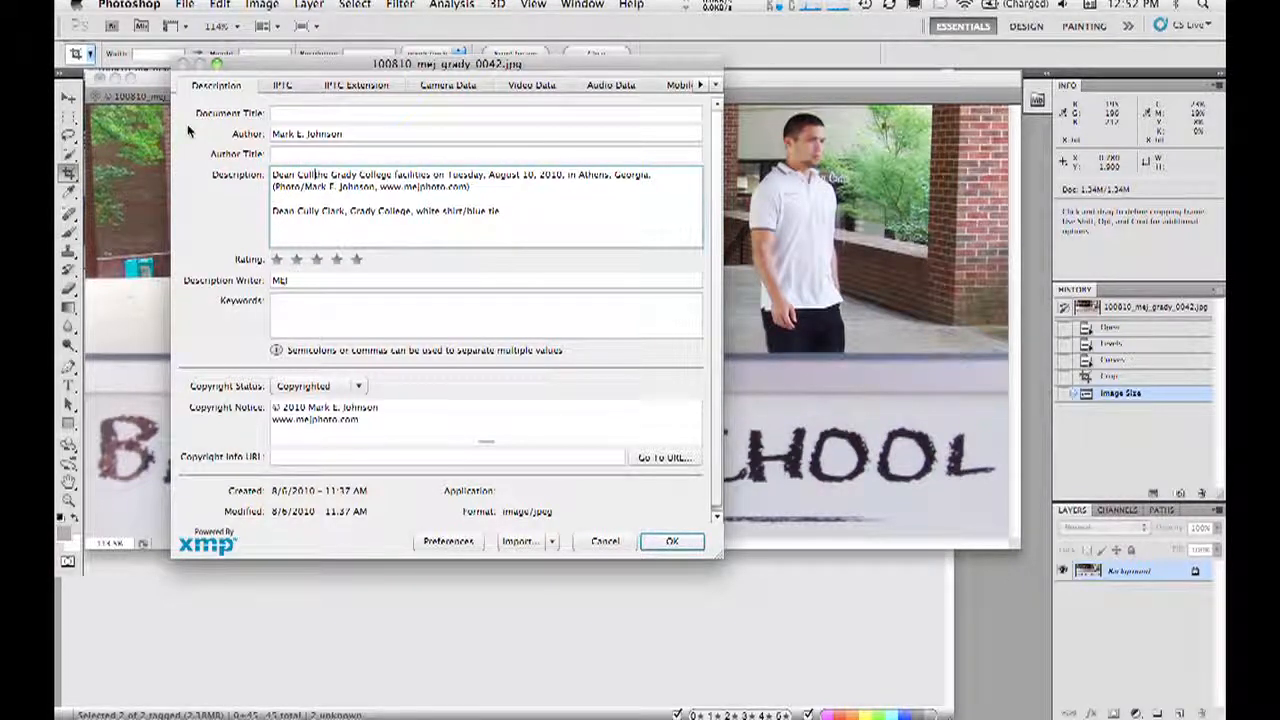
pyautogui.write('ark walk ')
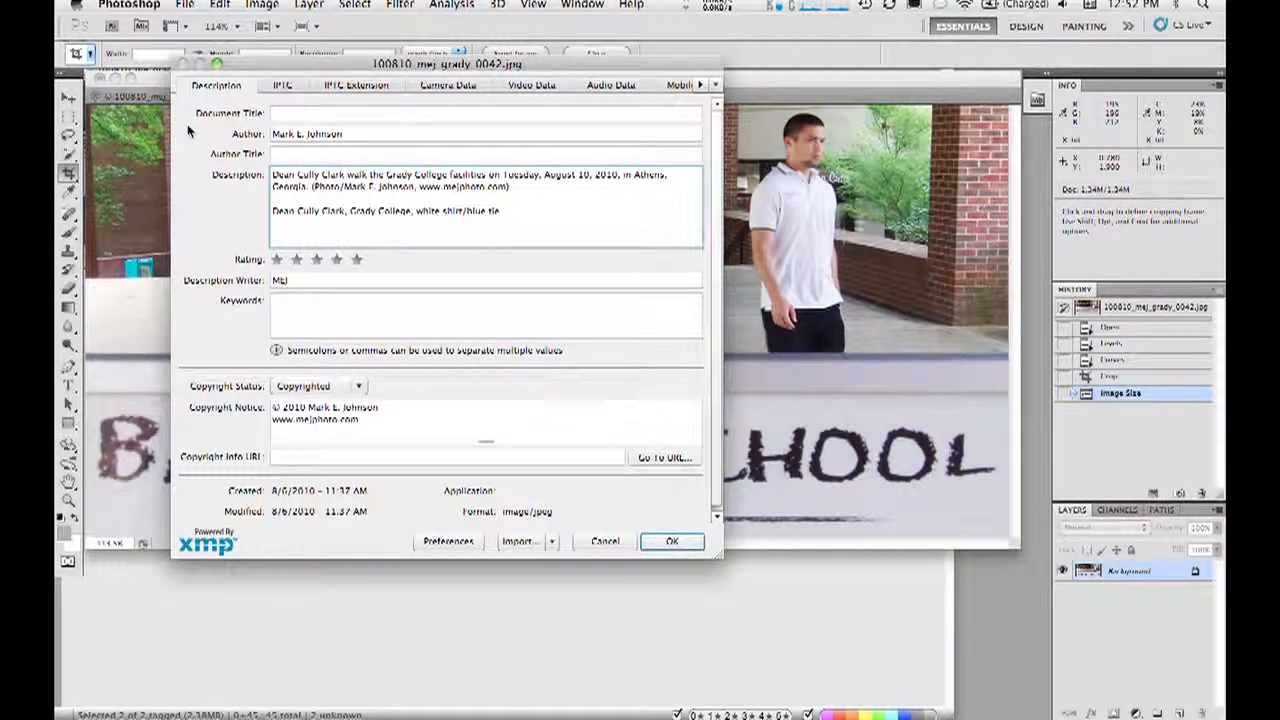
pyautogui.write('on the Tate Plaza ')
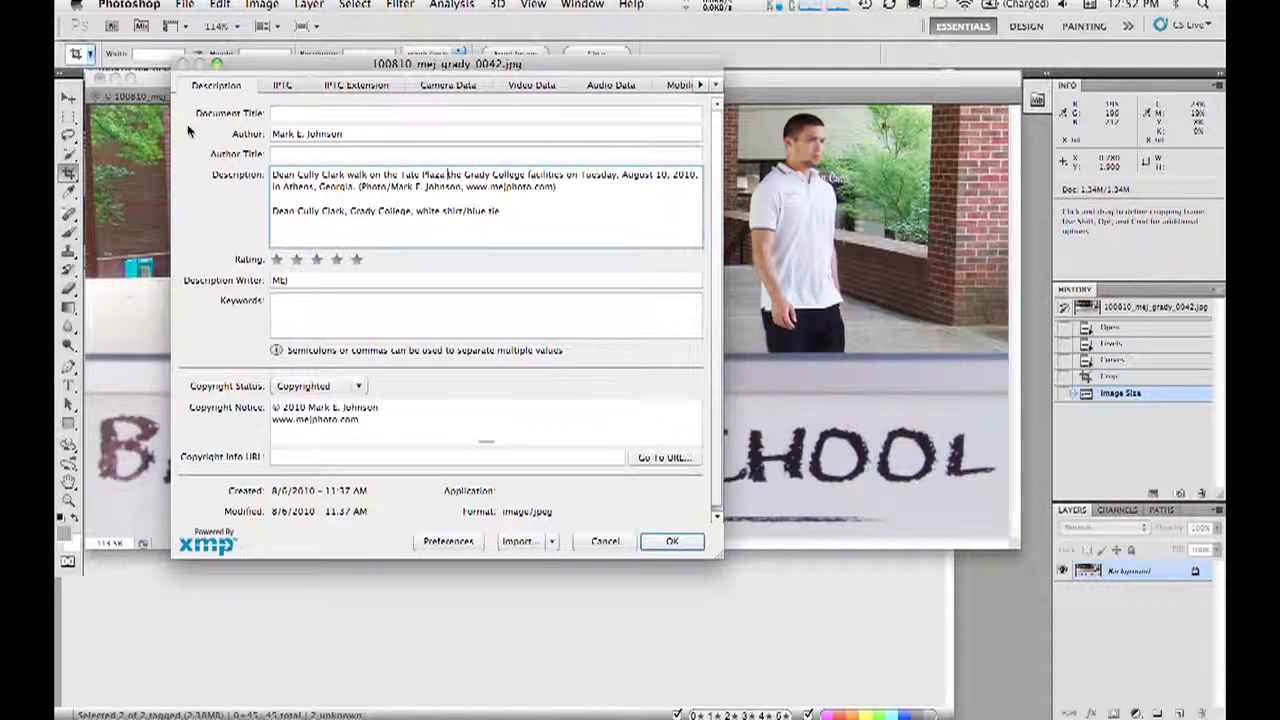
pyautogui.write('in')
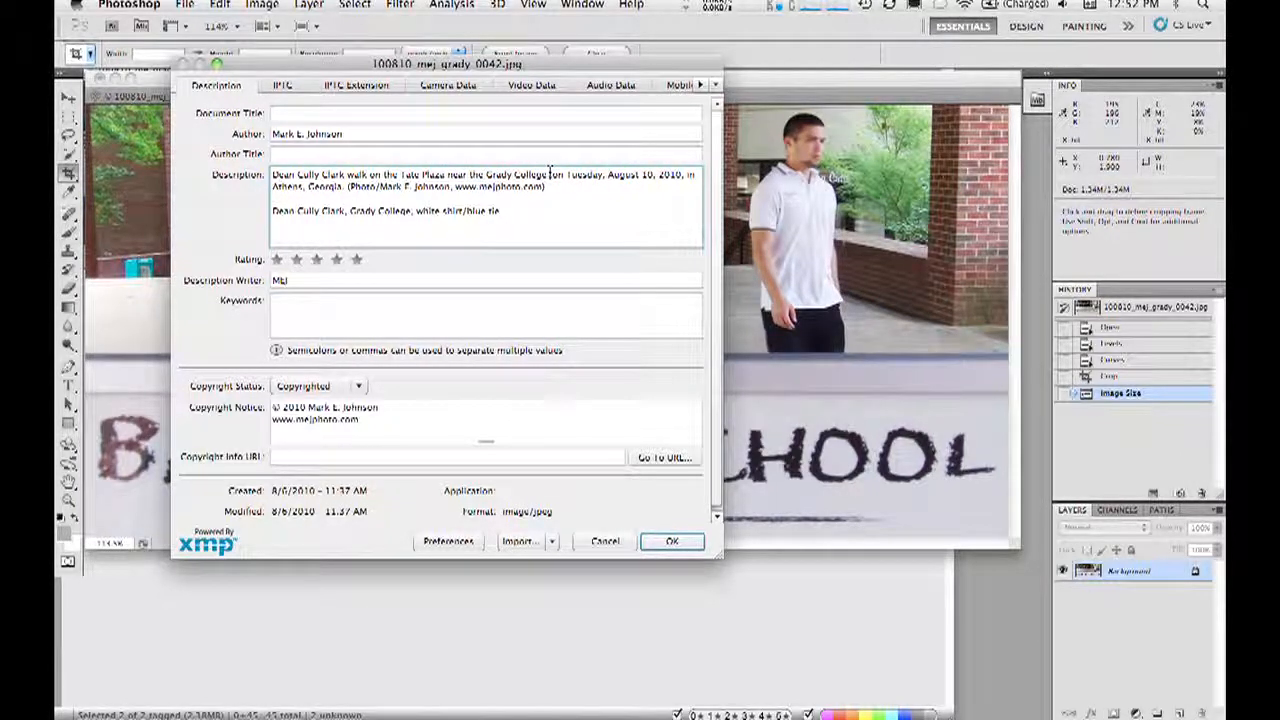
pyautogui.click(548, 174)
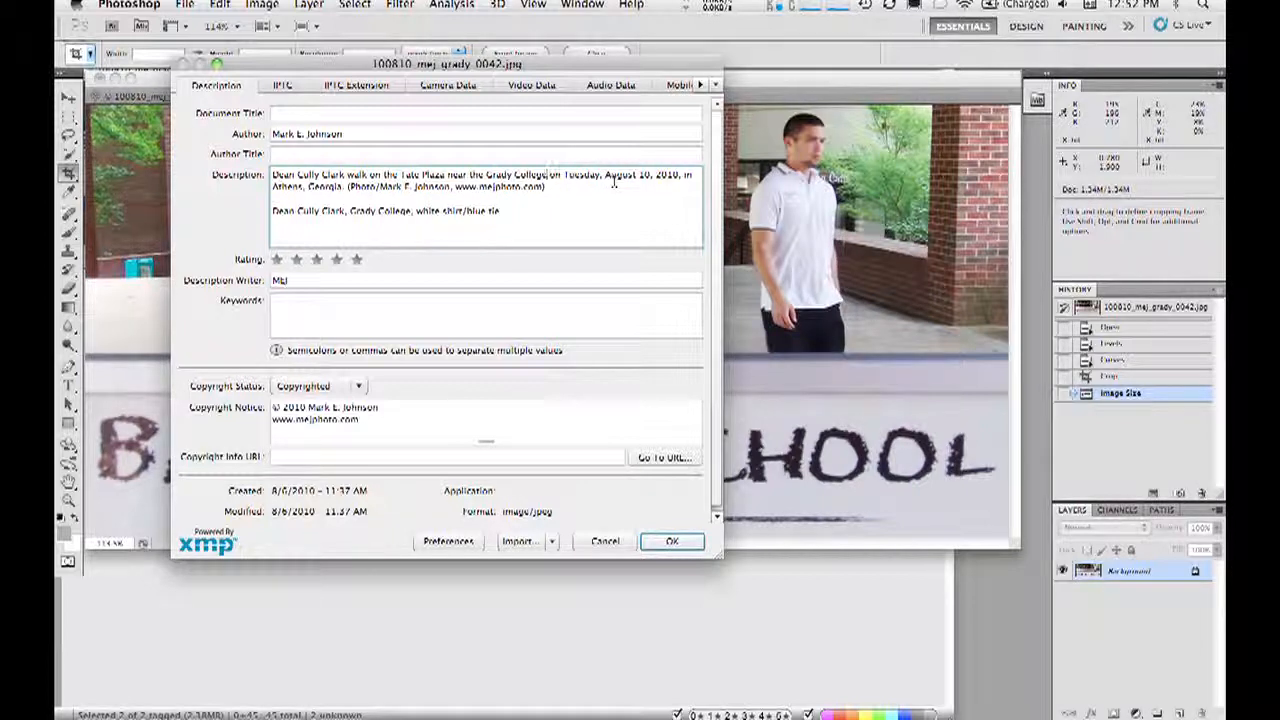
# Step: Delete the separate line identifying the dean and his clothing from the description, and apply the file information
pyautogui.moveTo(522, 212); pyautogui.dragTo(272, 209)
pyautogui.press('BackSpace')
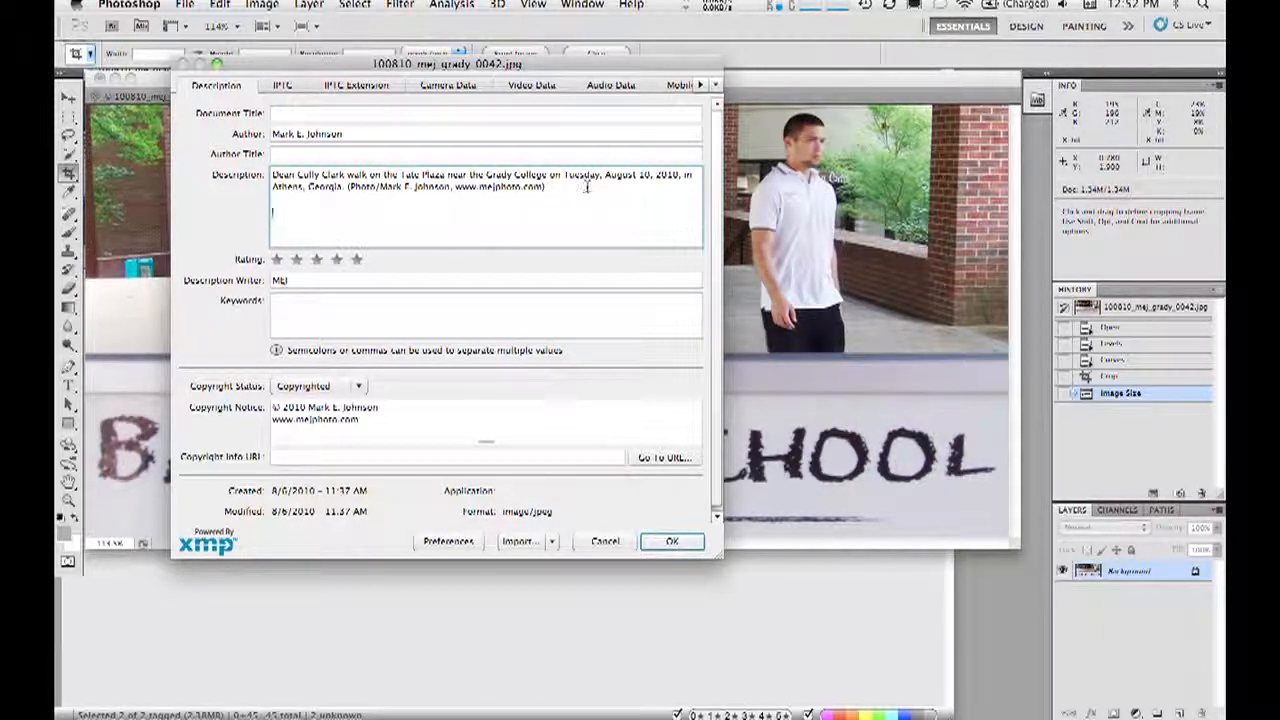
pyautogui.click(692, 546)
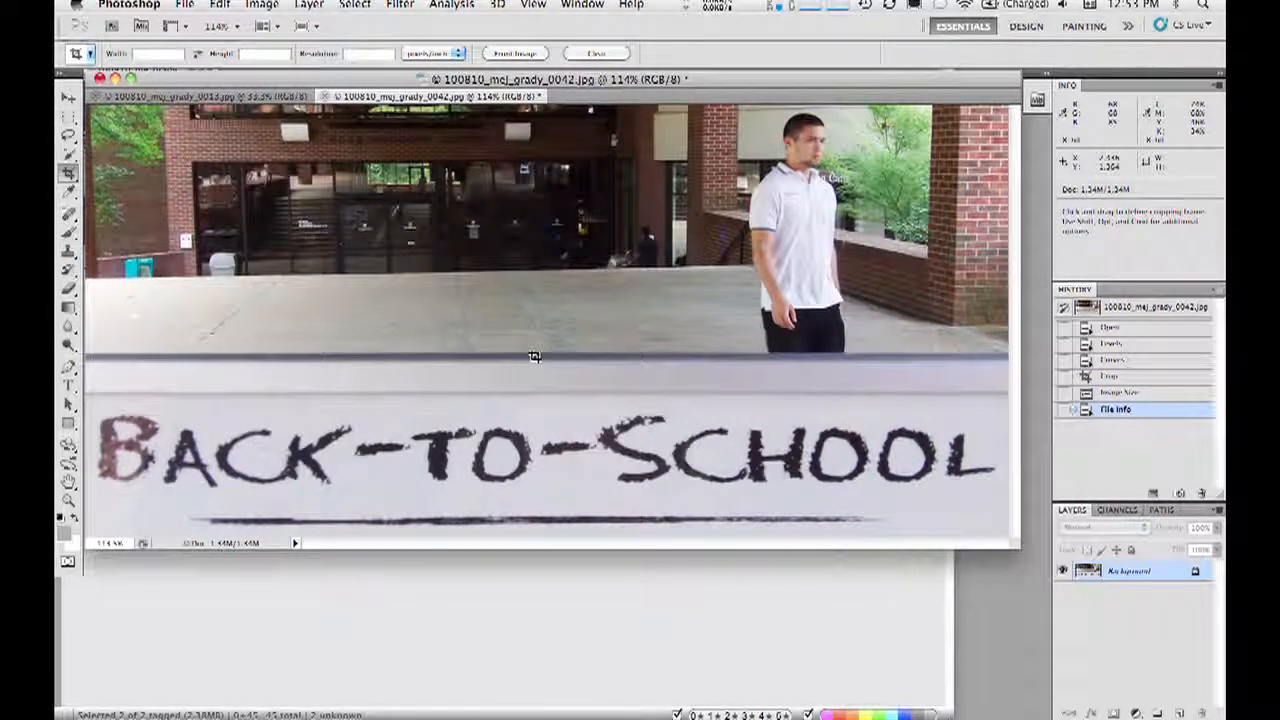
# Step: Save the photo to the Desktop as 100810_mej_grady_0042.jpg, a Baseline ("Standard") JPEG at Maximum quality 12
pyautogui.click(184, 5)
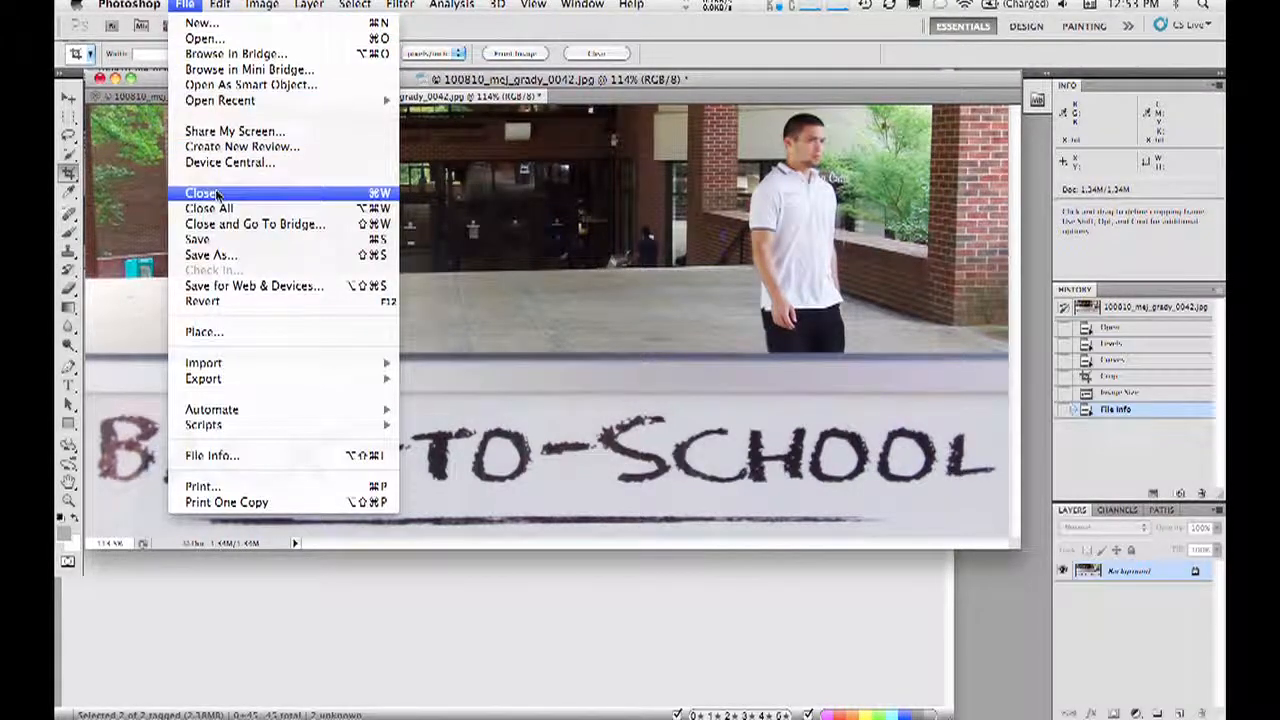
pyautogui.click(231, 255)
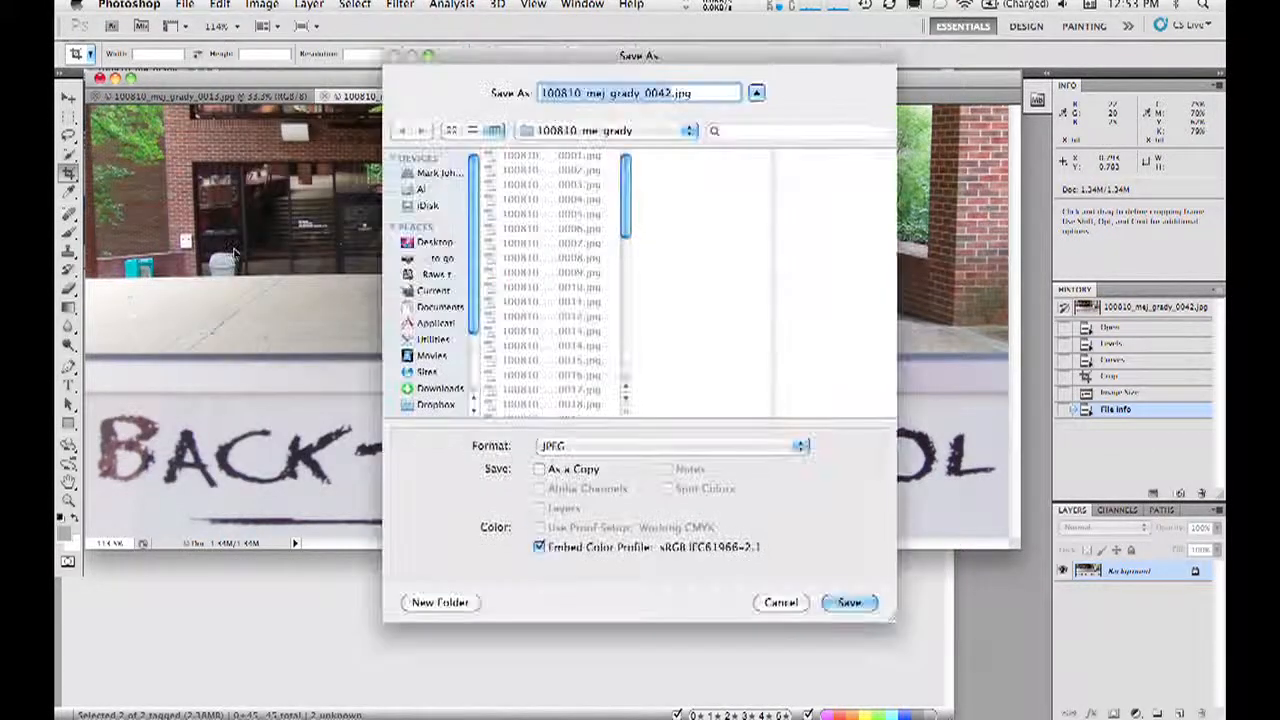
pyautogui.click(432, 242)
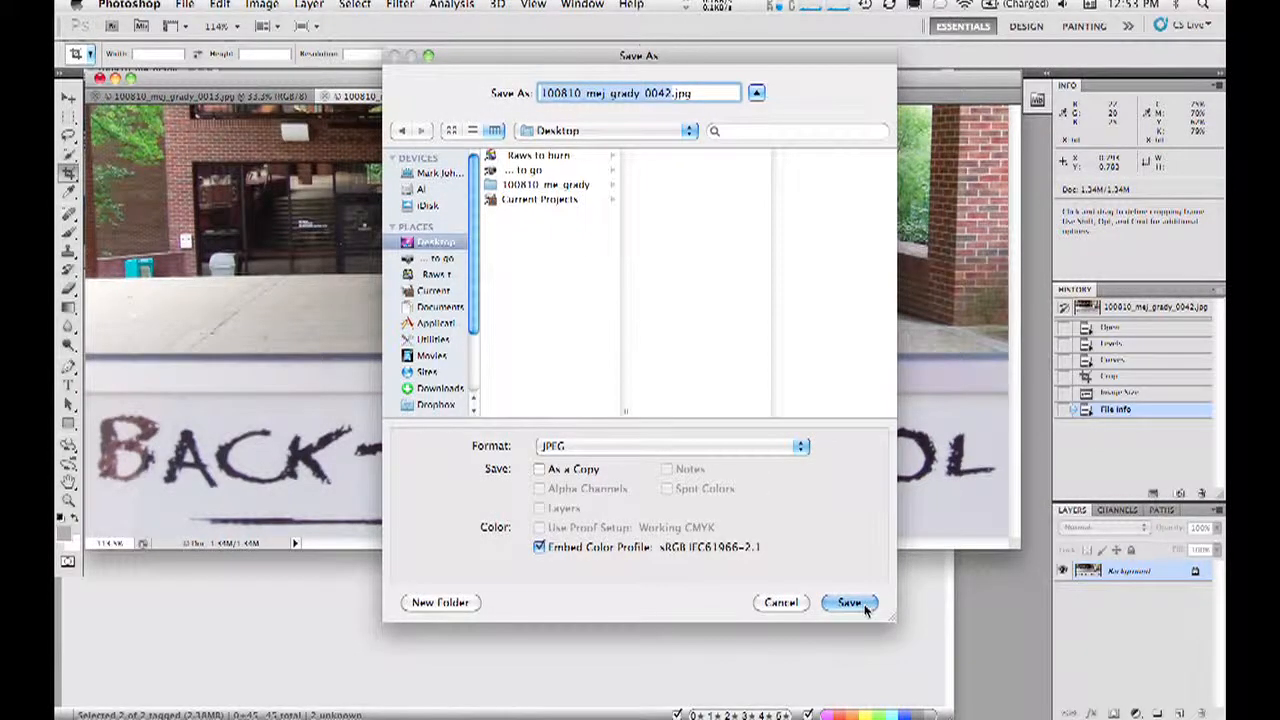
pyautogui.click(864, 604)
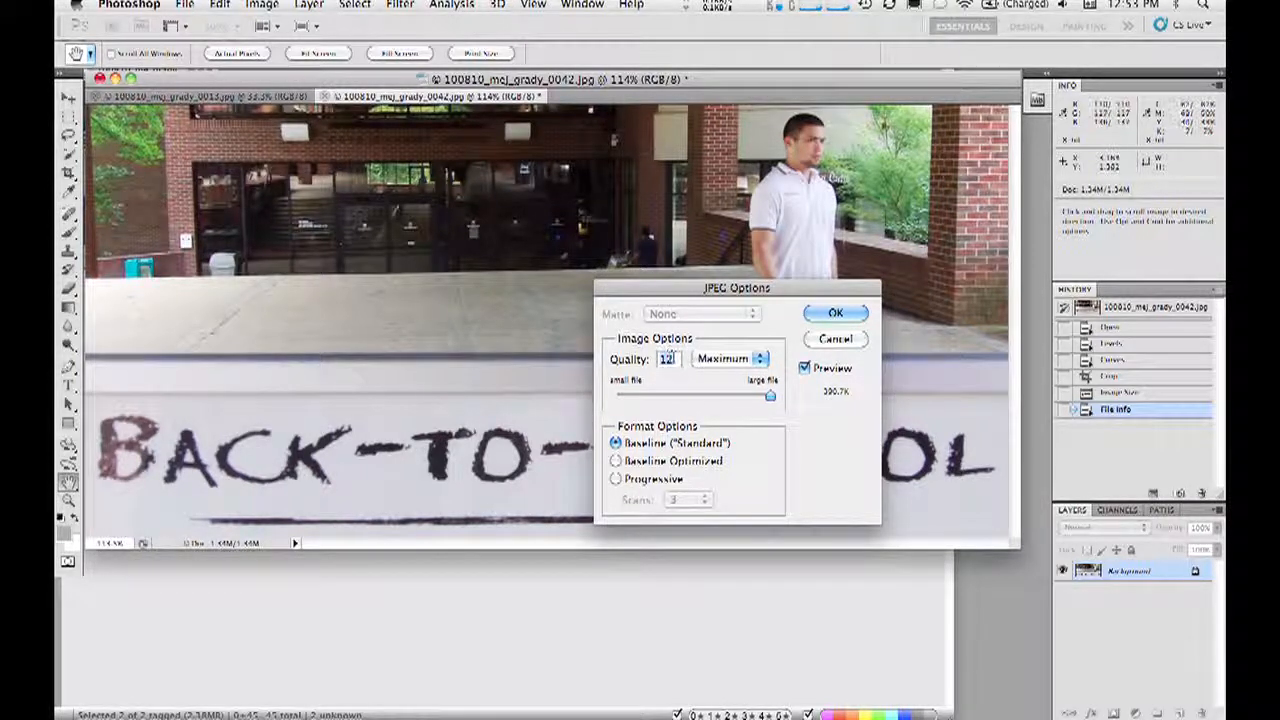
pyautogui.click(835, 316)
pyautogui.press('c')
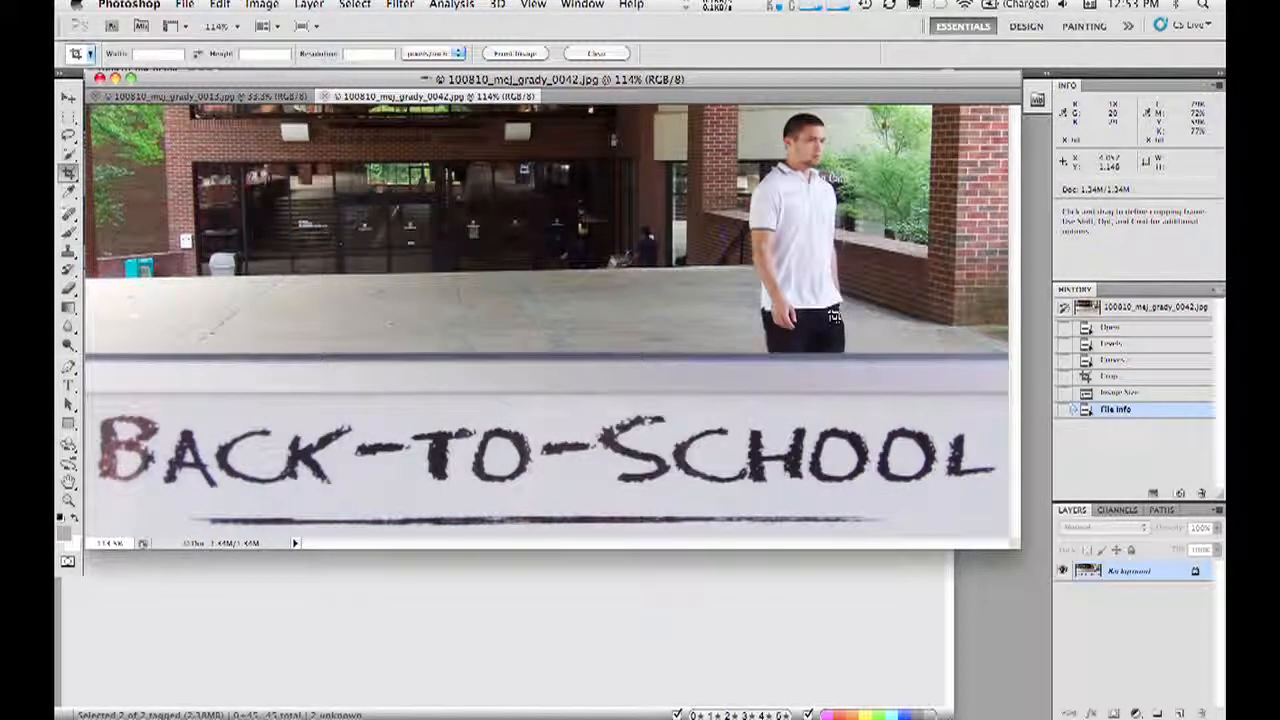